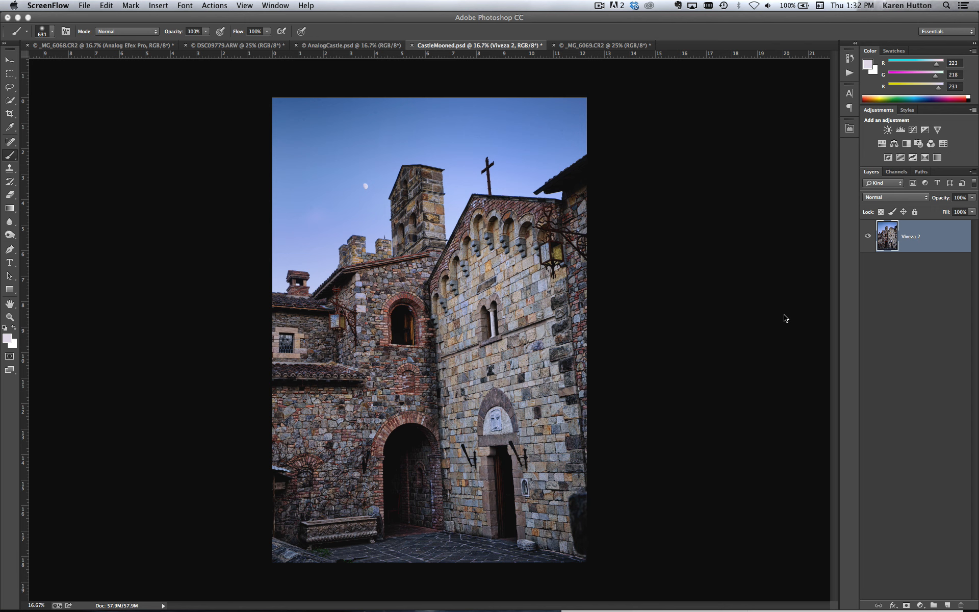
Open the castle photo's Viveza 2 layer in the Analog Efex Pro 2 filter.
{"action": "left_click", "coordinate": [944, 233]}
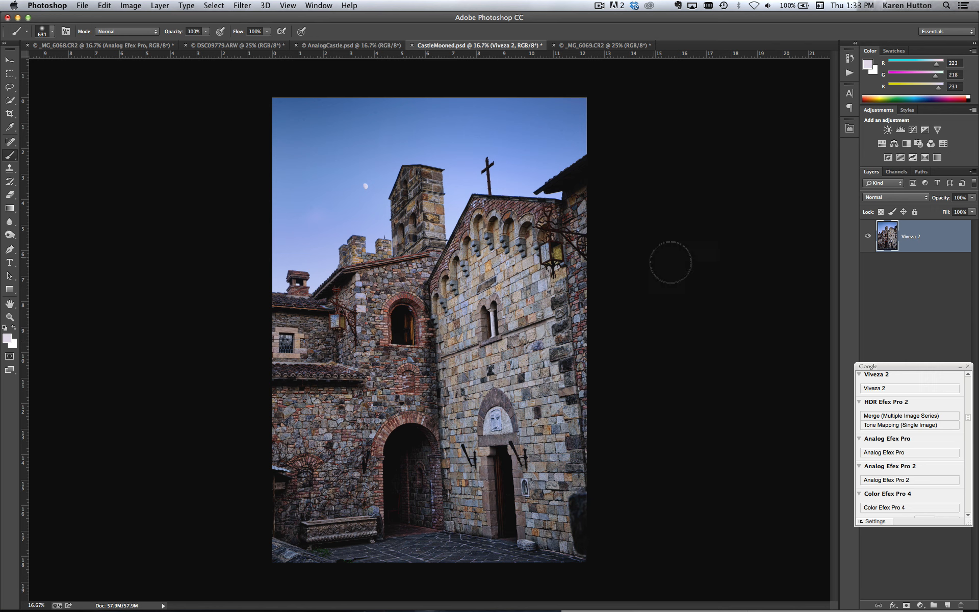
{"action": "mouse_move", "coordinate": [910, 369]}
{"action": "left_mouse_down"}
{"action": "mouse_move", "coordinate": [896, 363]}
{"action": "mouse_move", "coordinate": [910, 356]}
{"action": "left_mouse_up"}
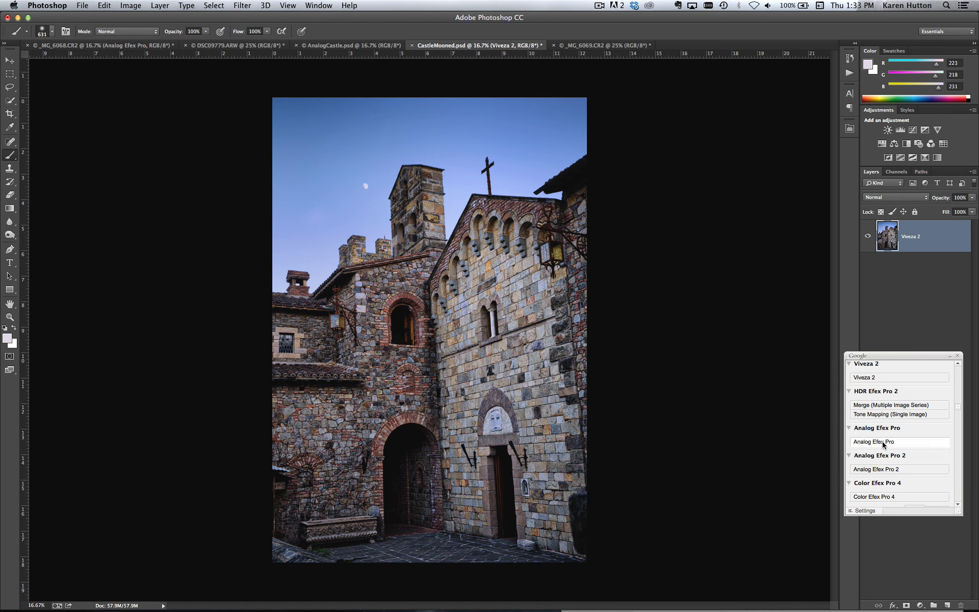
{"action": "left_click", "coordinate": [891, 471]}
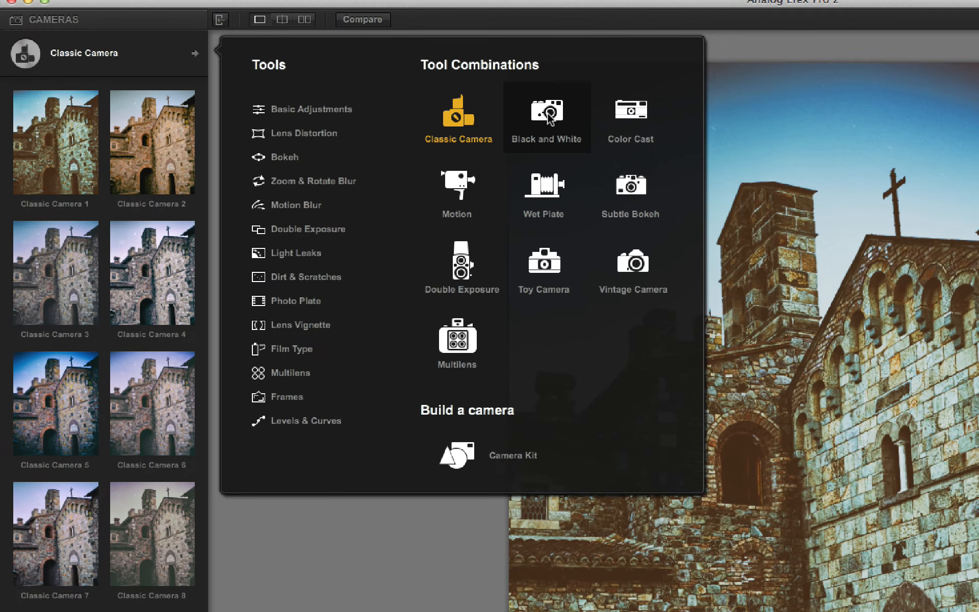
Try the Black and White camera's presets 4 and 5 on the castle photo.
{"action": "left_click", "coordinate": [548, 119]}
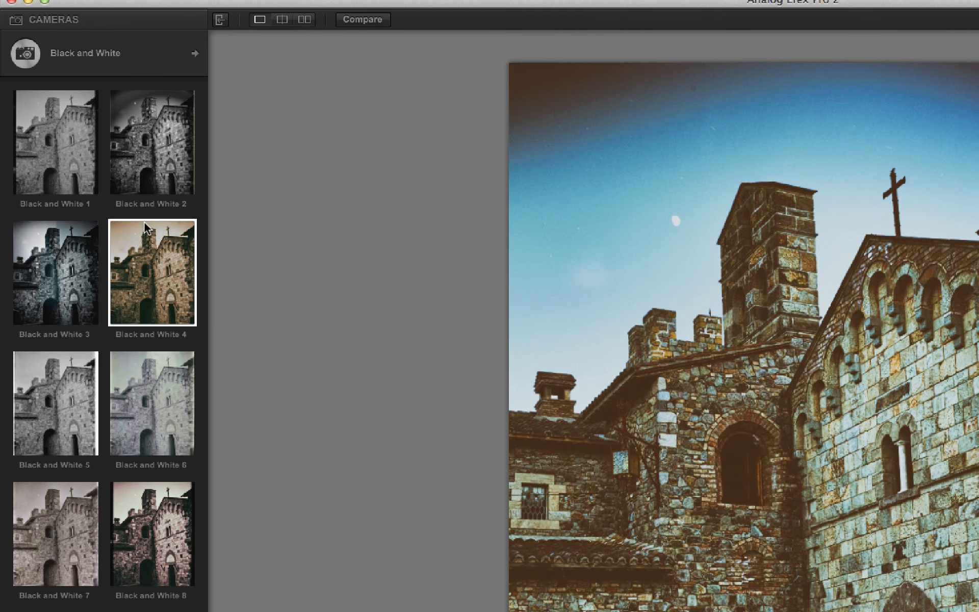
{"action": "left_click", "coordinate": [151, 276]}
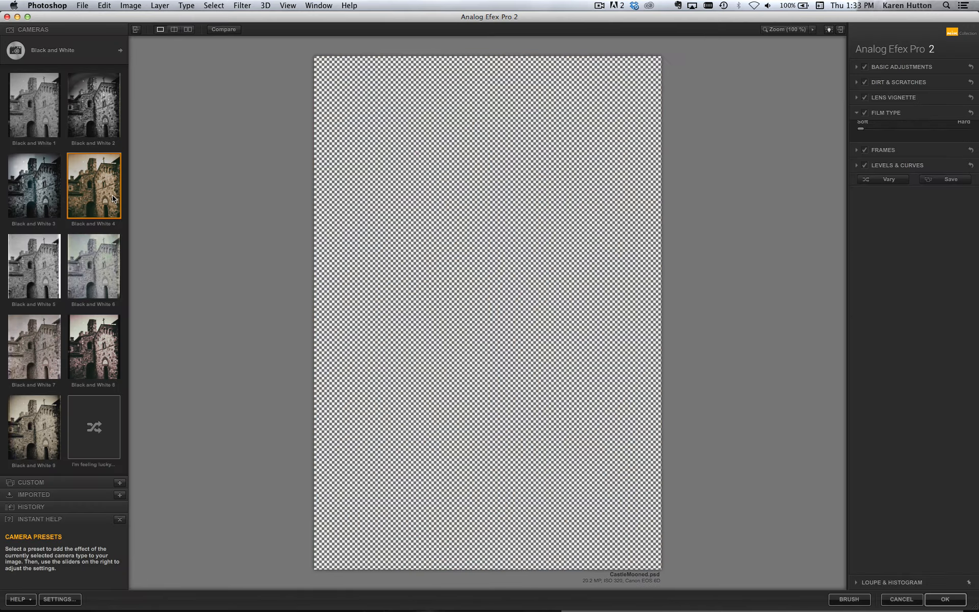
{"action": "left_click", "coordinate": [32, 269]}
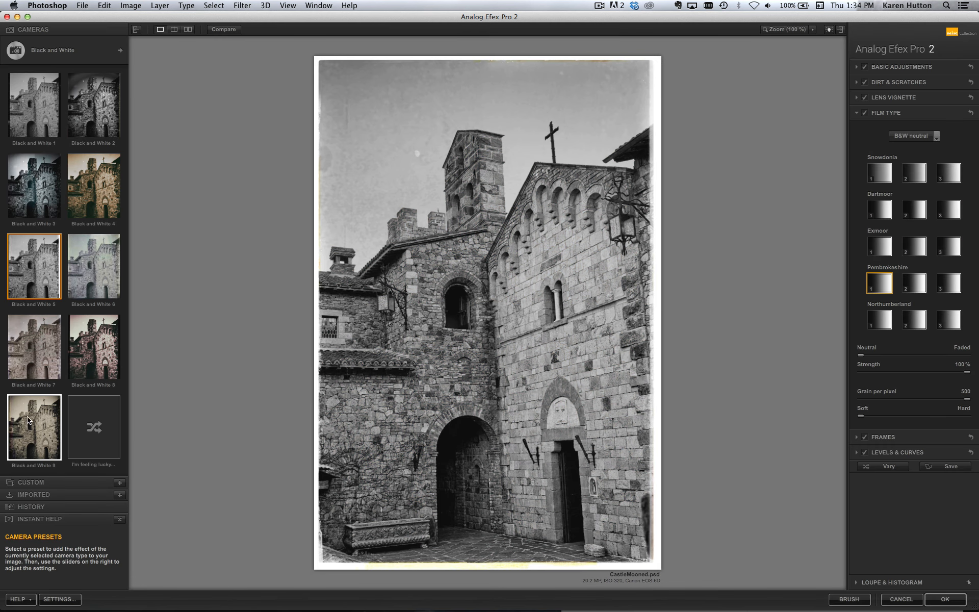
Look through the preset thumbnails of the Color Cast, Motion, Wet Plate and Subtle Bokeh cameras.
{"action": "left_click", "coordinate": [71, 57]}
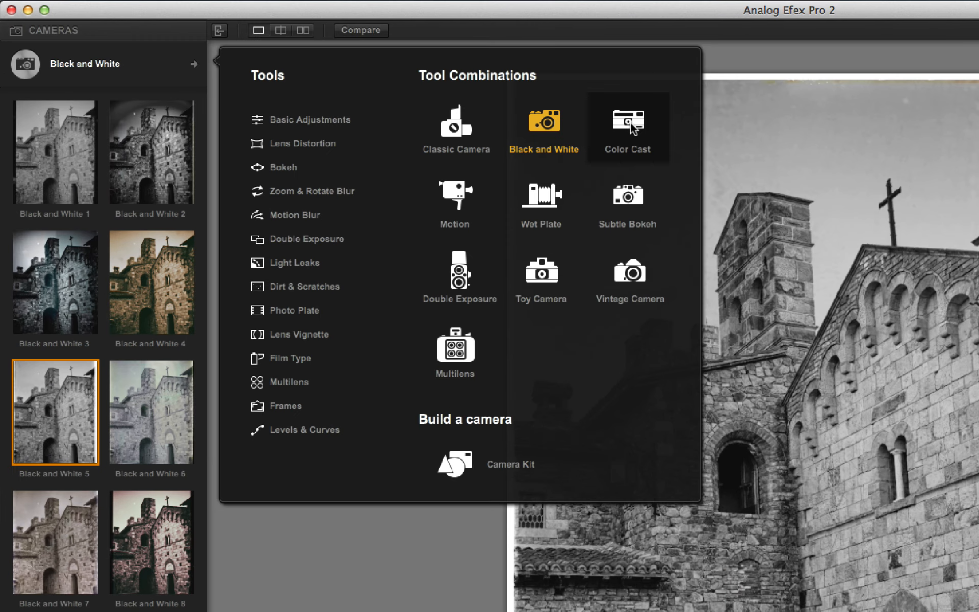
{"action": "left_click", "coordinate": [632, 125]}
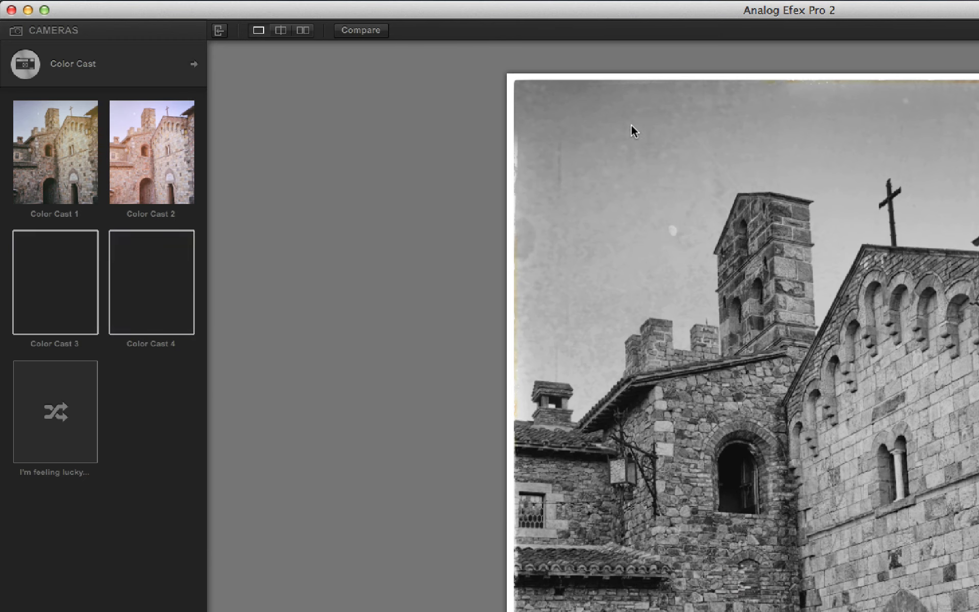
{"action": "left_click", "coordinate": [105, 66]}
{"action": "left_click", "coordinate": [456, 210]}
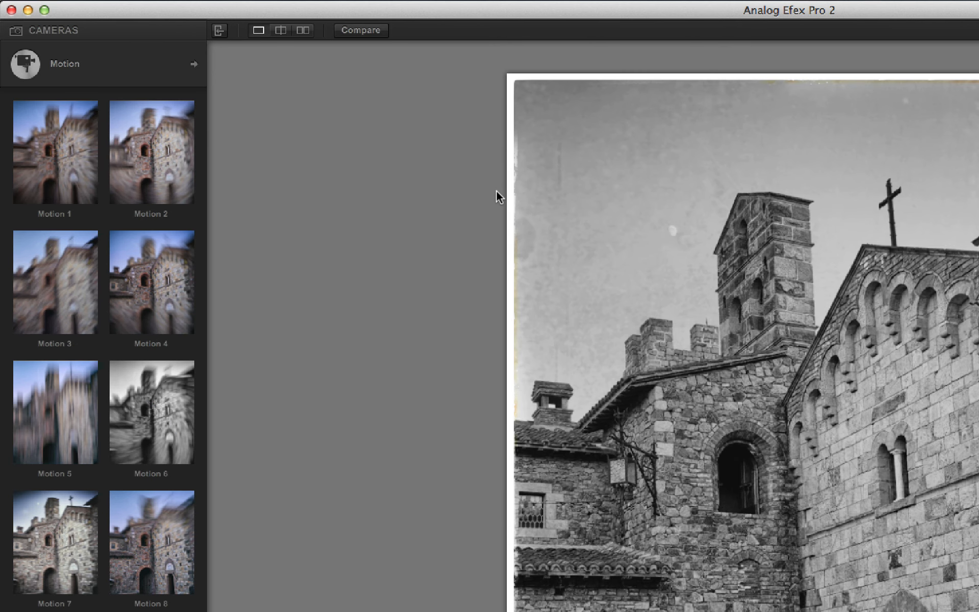
{"action": "left_click", "coordinate": [72, 66]}
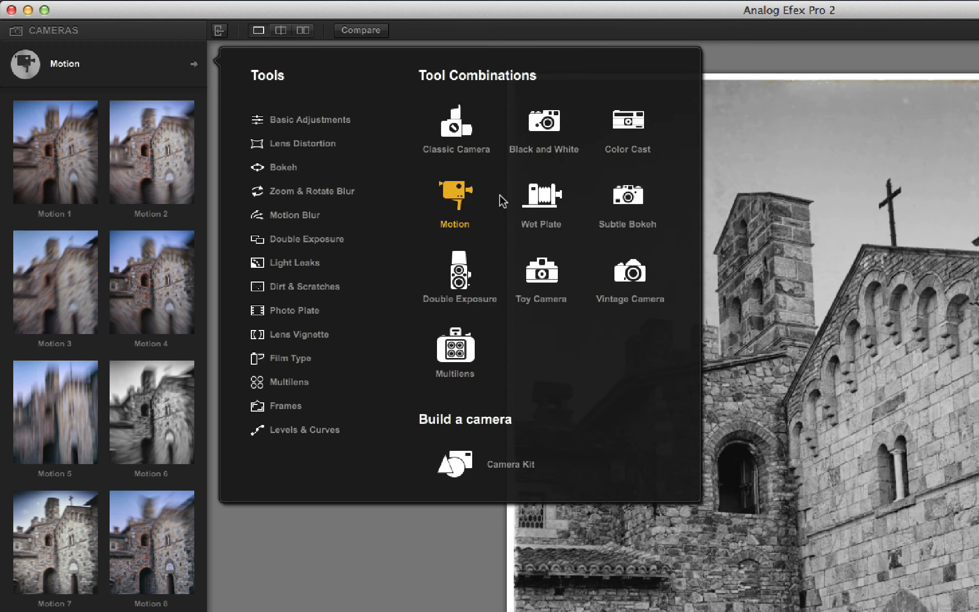
{"action": "left_click", "coordinate": [551, 208]}
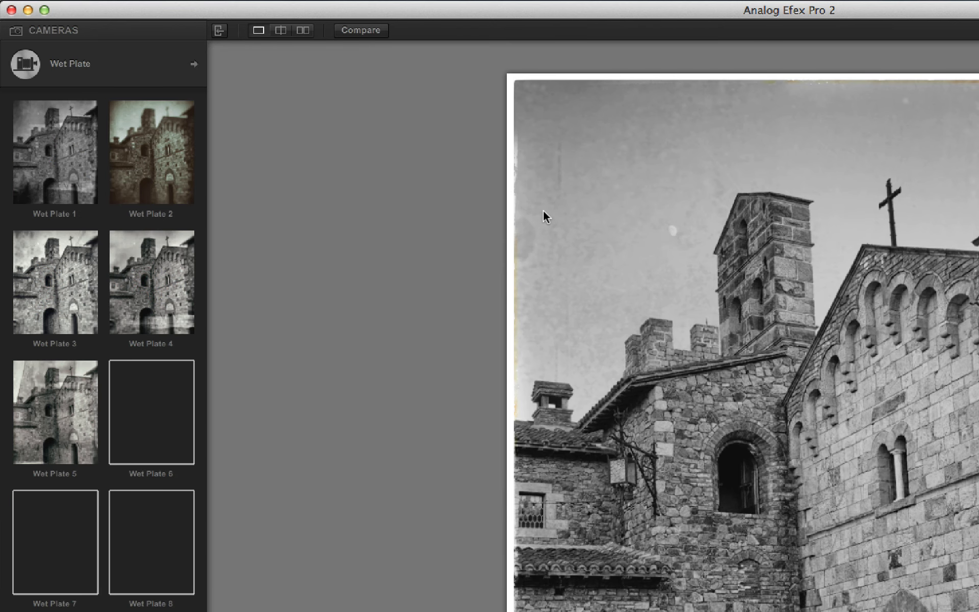
{"action": "left_click", "coordinate": [84, 67]}
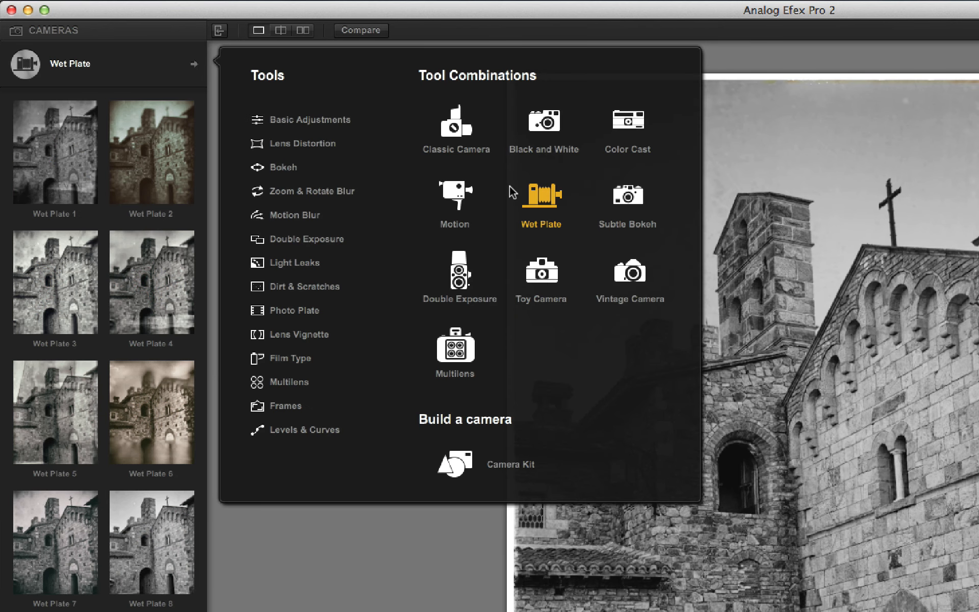
{"action": "left_click", "coordinate": [634, 201]}
Try Double Exposure presets 4 and 5, and shift preset 5's second exposure up and toward the tower.
{"action": "left_click", "coordinate": [85, 69]}
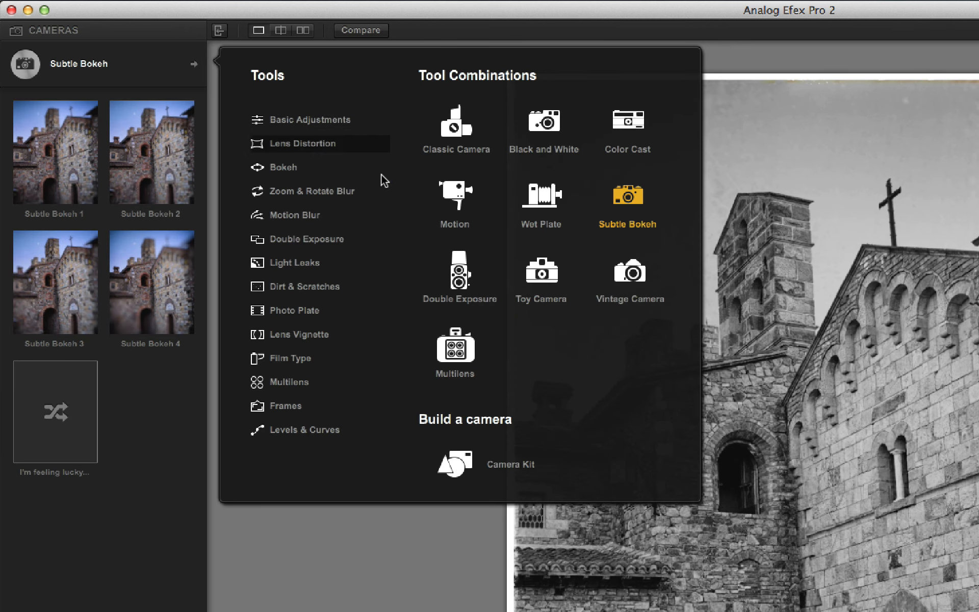
{"action": "left_click", "coordinate": [459, 265]}
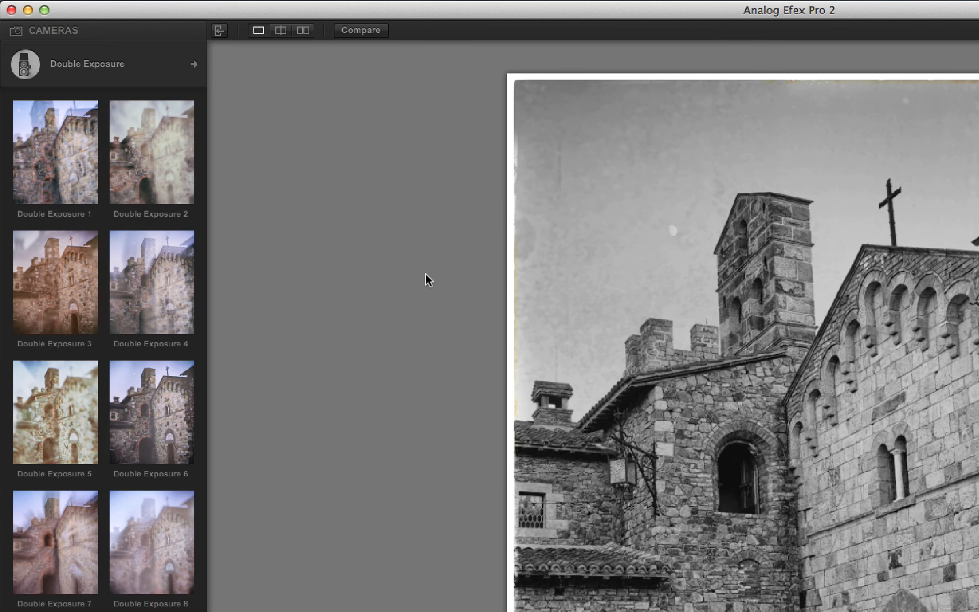
{"action": "left_click", "coordinate": [127, 275]}
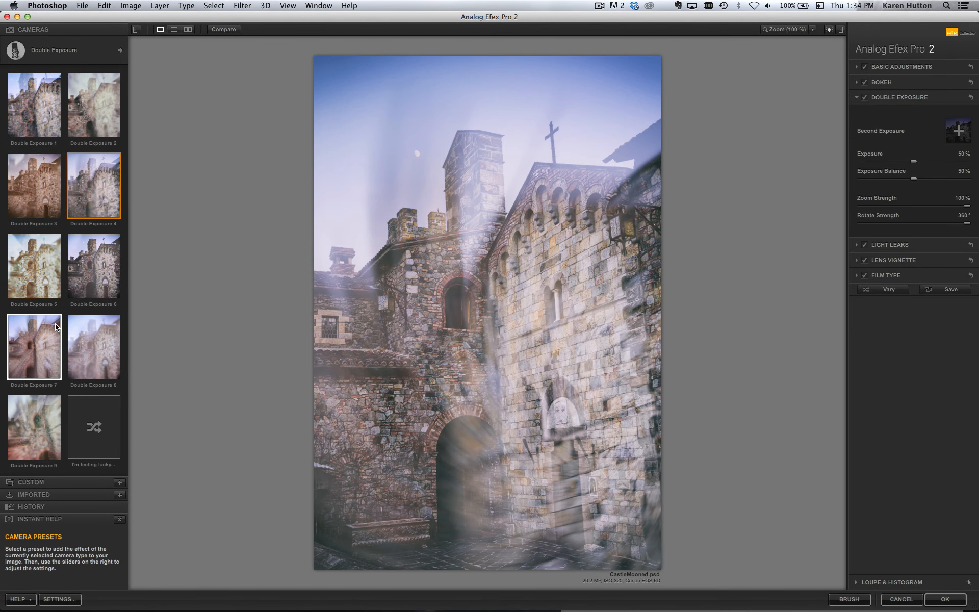
{"action": "left_click", "coordinate": [49, 277]}
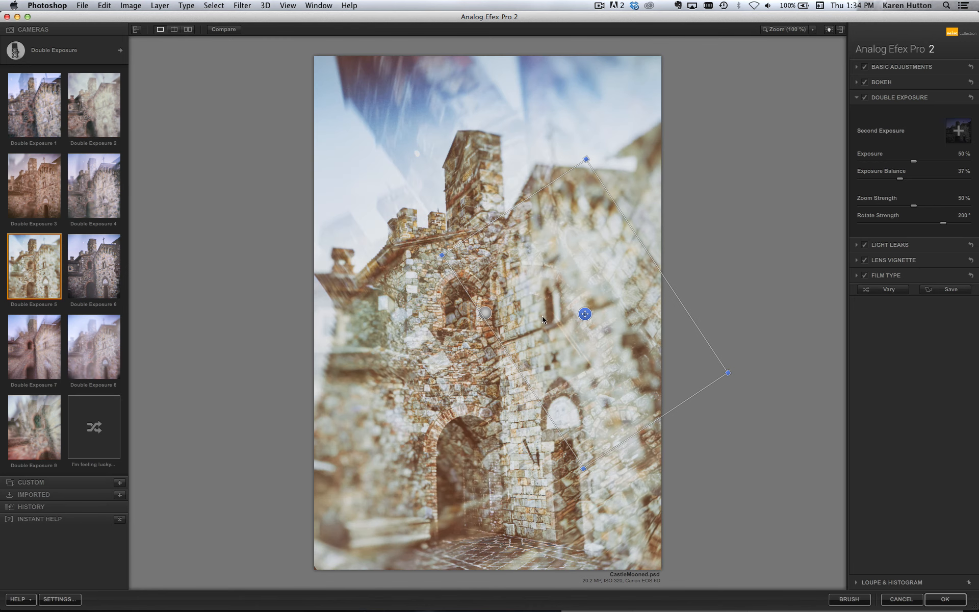
{"action": "left_click_drag", "start_coordinate": [585, 314], "coordinate": [565, 270]}
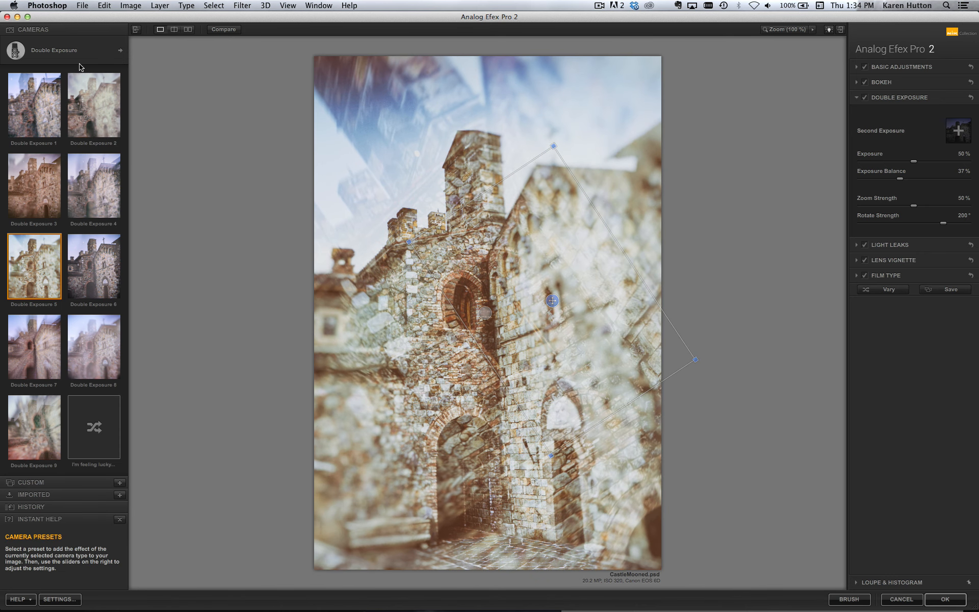
Switch to the Toy Camera and try its presets 1 and 6 on the photo.
{"action": "left_click", "coordinate": [73, 53]}
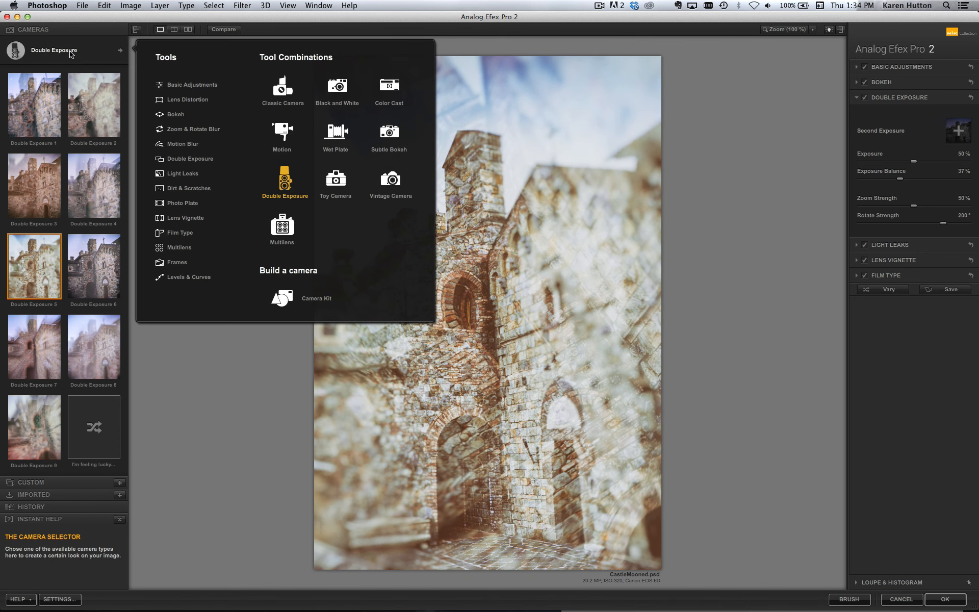
{"action": "left_click", "coordinate": [340, 184]}
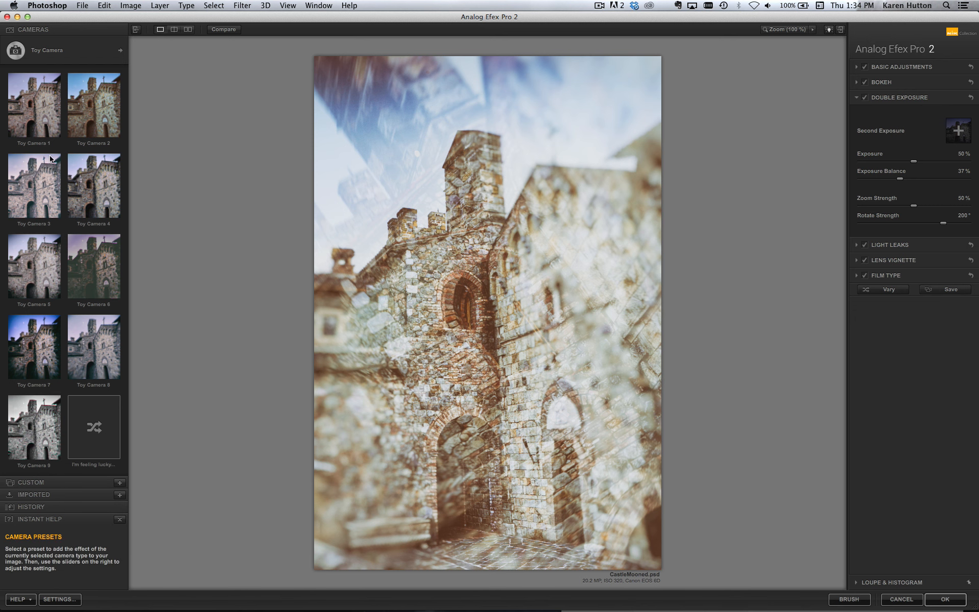
{"action": "left_click", "coordinate": [74, 119]}
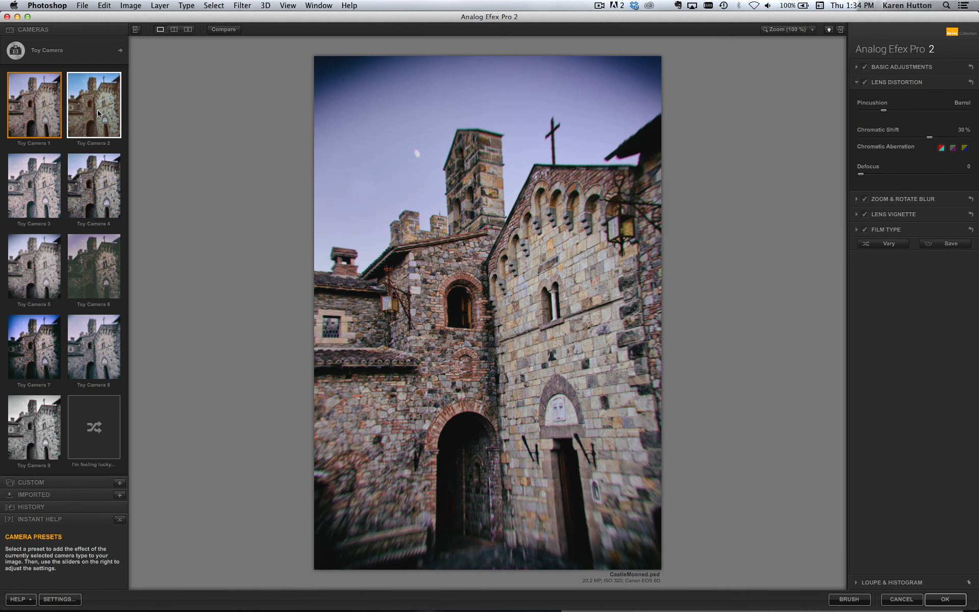
{"action": "left_click", "coordinate": [95, 256]}
Switch to the Vintage Camera and try its preset 6 on the photo.
{"action": "left_click", "coordinate": [57, 52]}
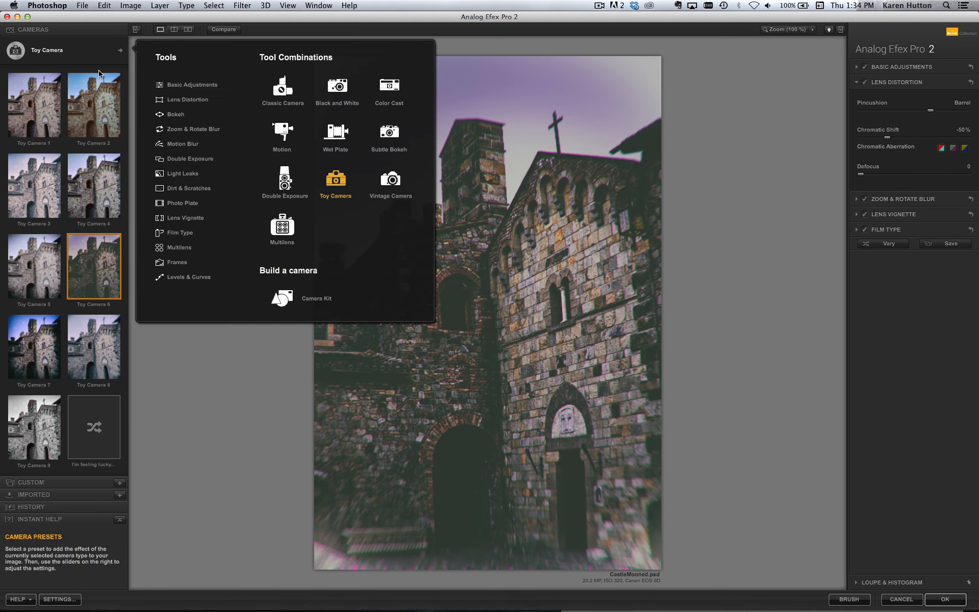
{"action": "left_click", "coordinate": [397, 182]}
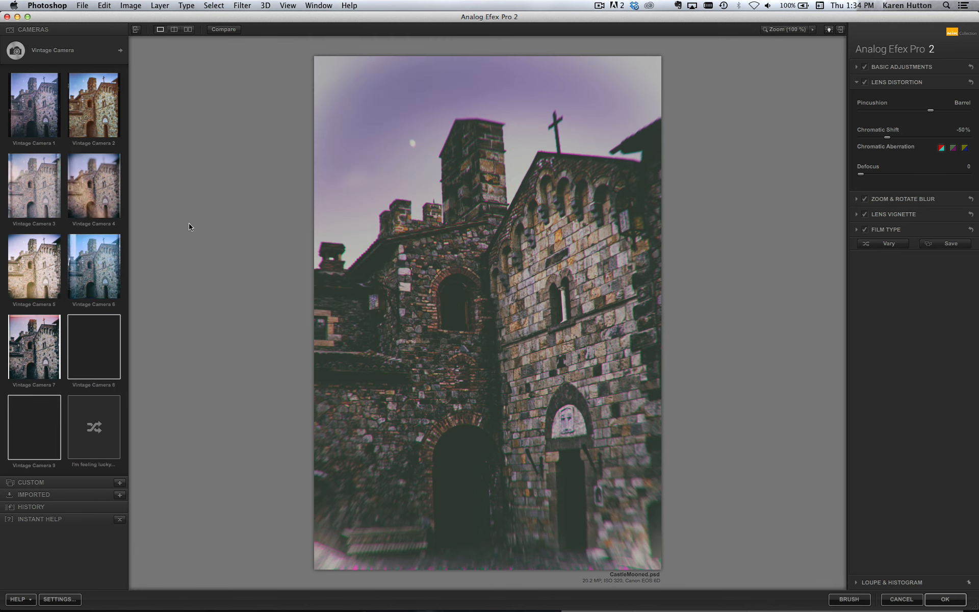
{"action": "left_click", "coordinate": [101, 159]}
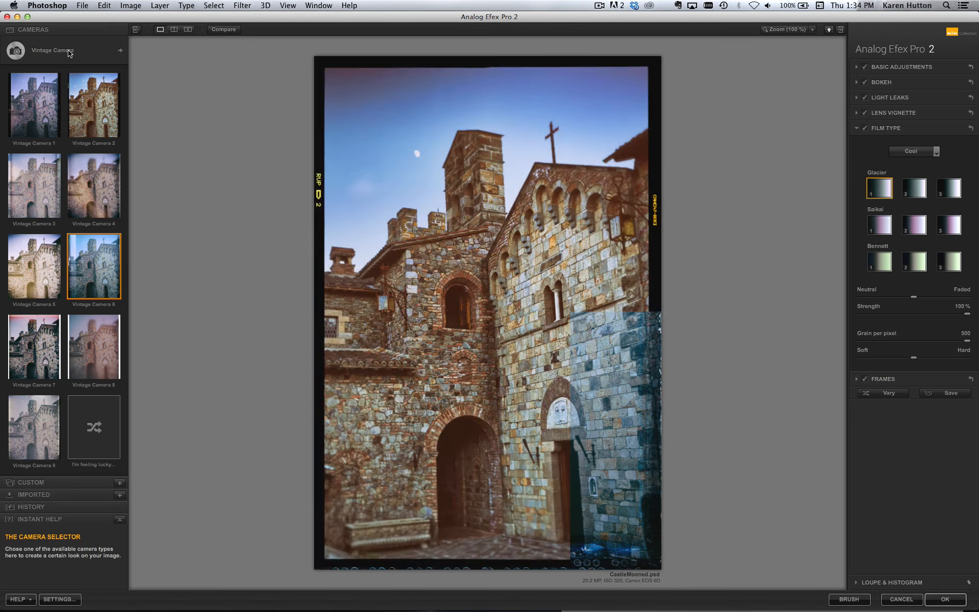
Try the Multilens 3 preset, and open its filter set in the Camera Kit.
{"action": "left_click", "coordinate": [72, 51]}
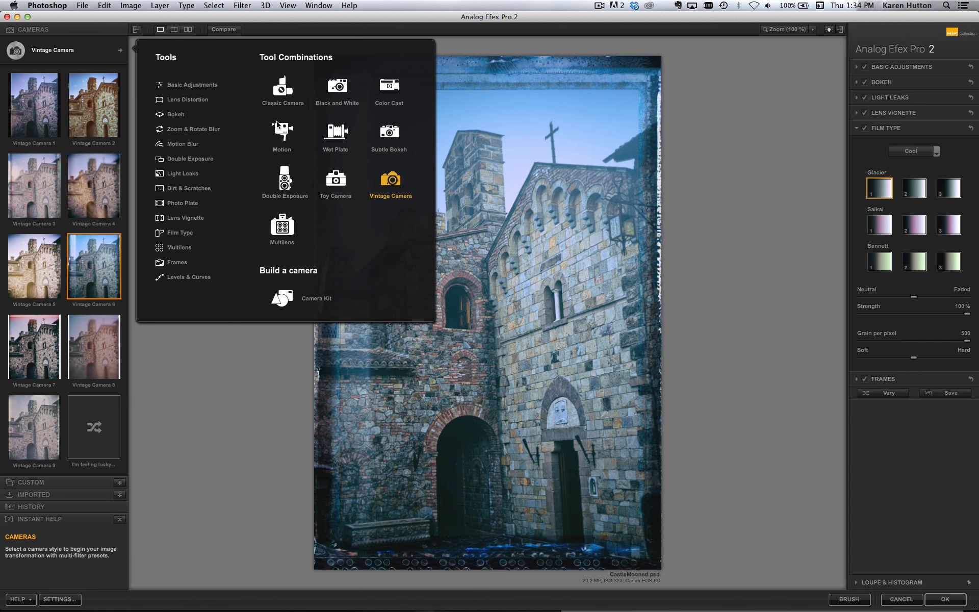
{"action": "left_click", "coordinate": [284, 230]}
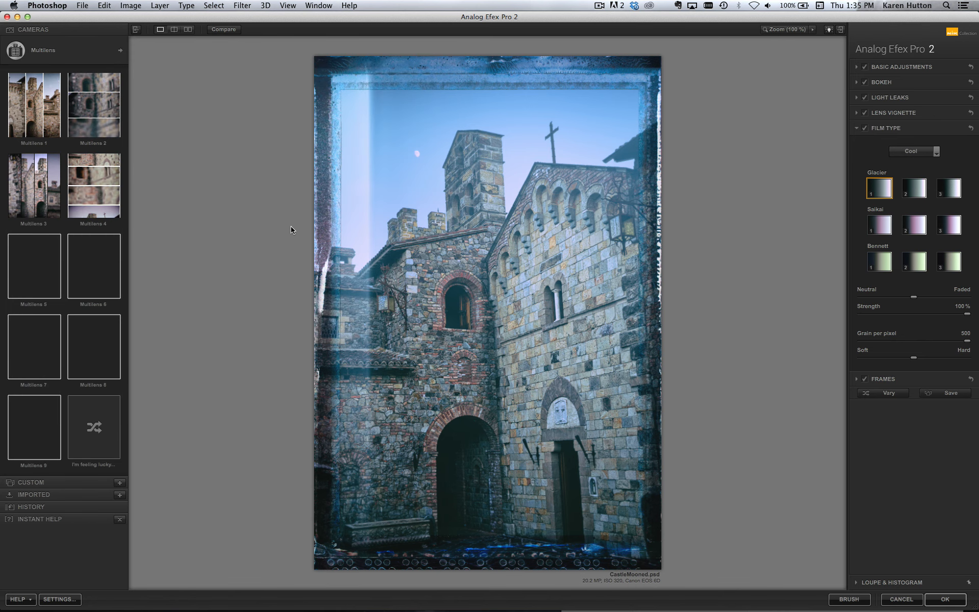
{"action": "left_click", "coordinate": [34, 188]}
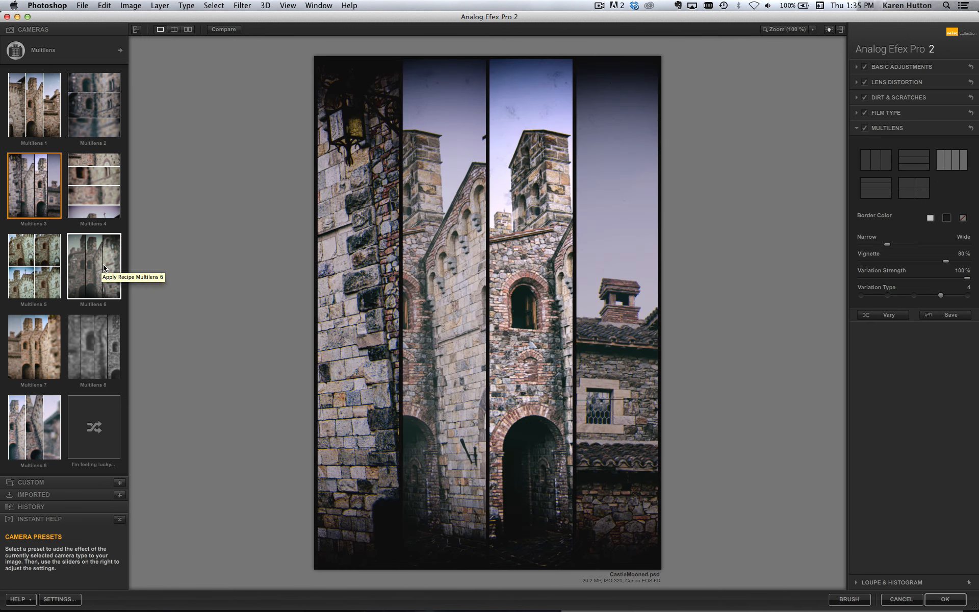
{"action": "left_click", "coordinate": [50, 54]}
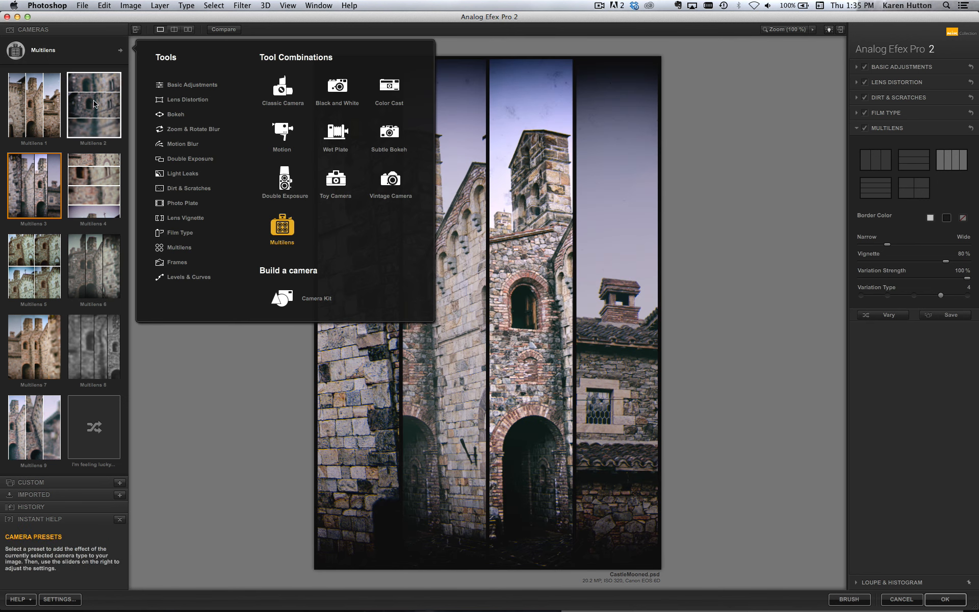
{"action": "left_click", "coordinate": [292, 298]}
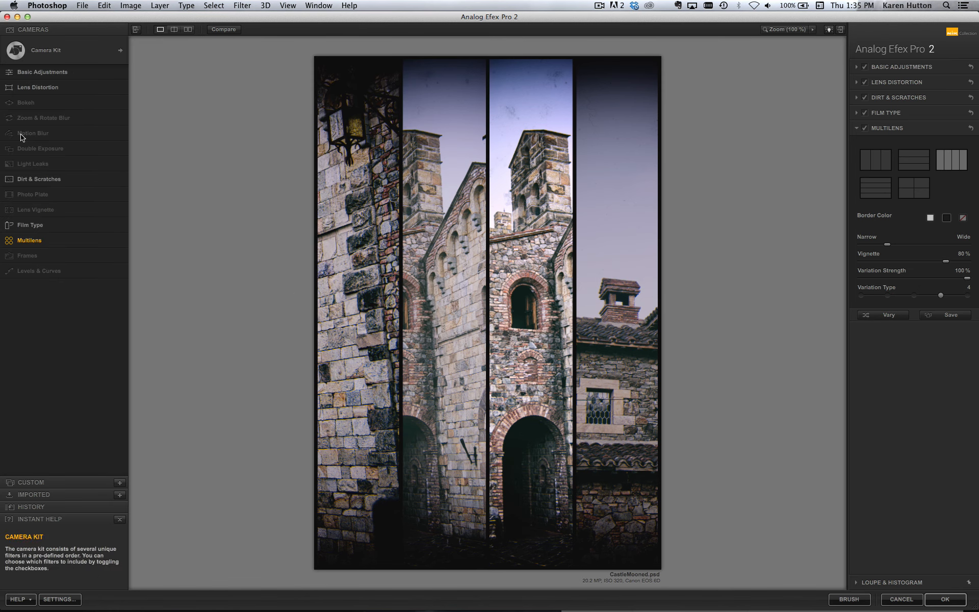
Switch to the Classic Camera and apply the Classic Camera 7 preset to the photo.
{"action": "left_click", "coordinate": [47, 50]}
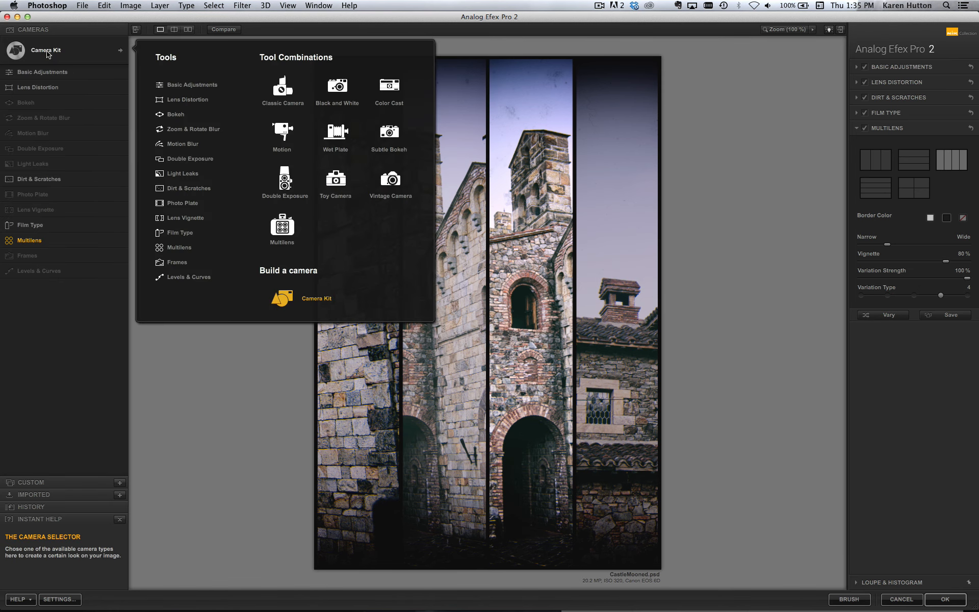
{"action": "left_click", "coordinate": [285, 93]}
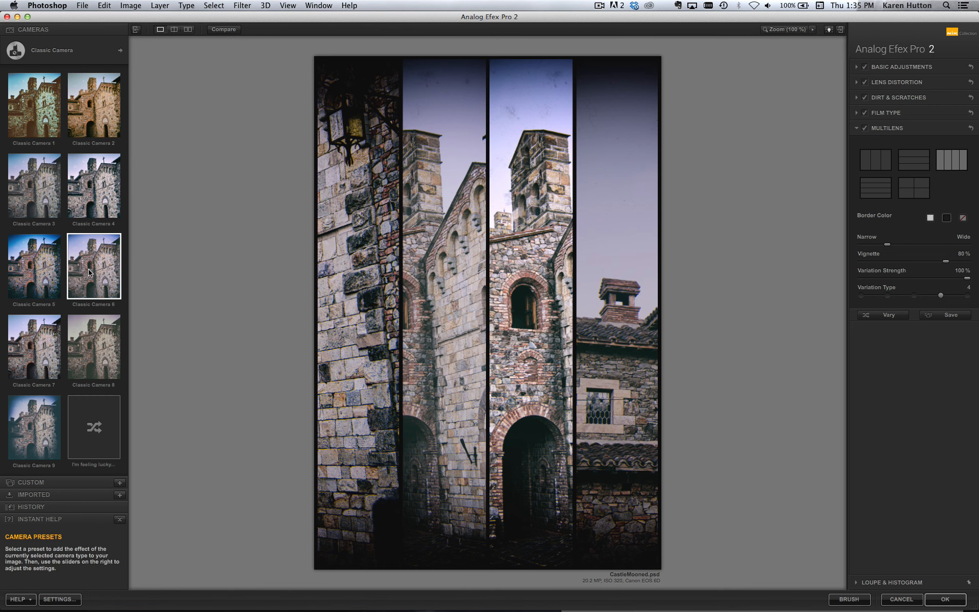
{"action": "left_click", "coordinate": [45, 270]}
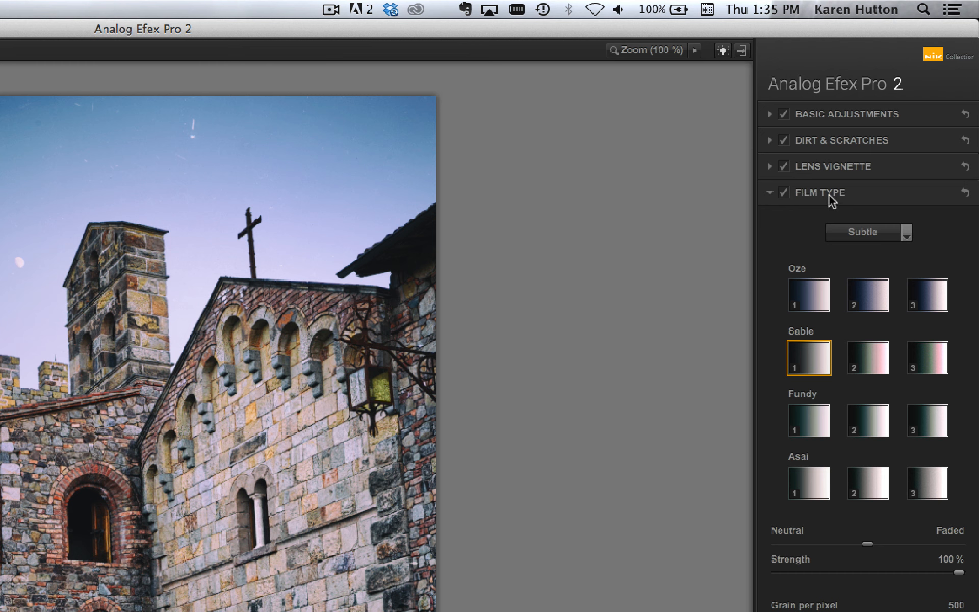
Examine the film palettes offered under Film Type, keeping Subtle and the section expanded.
{"action": "left_click", "coordinate": [908, 232]}
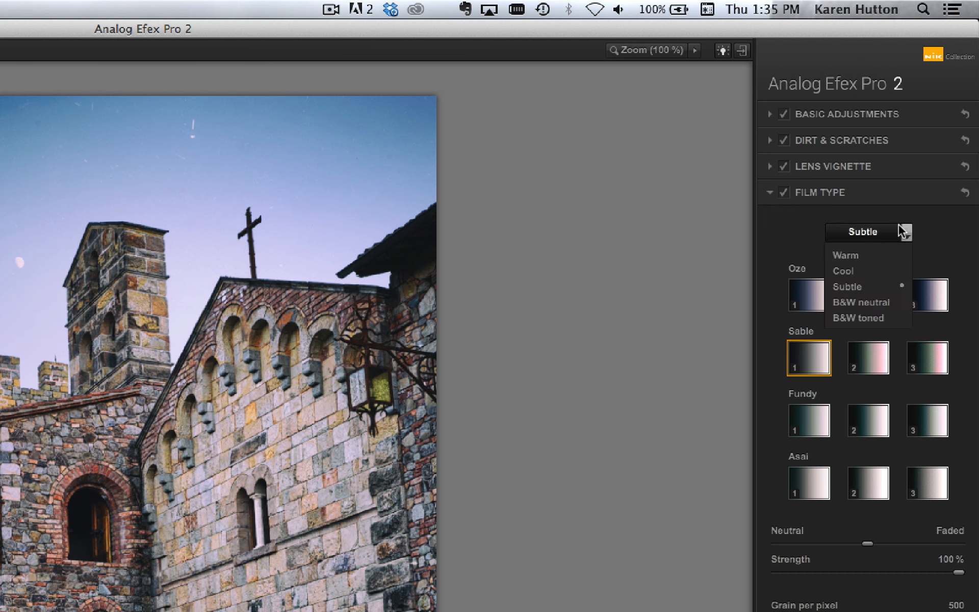
{"action": "left_click", "coordinate": [833, 194]}
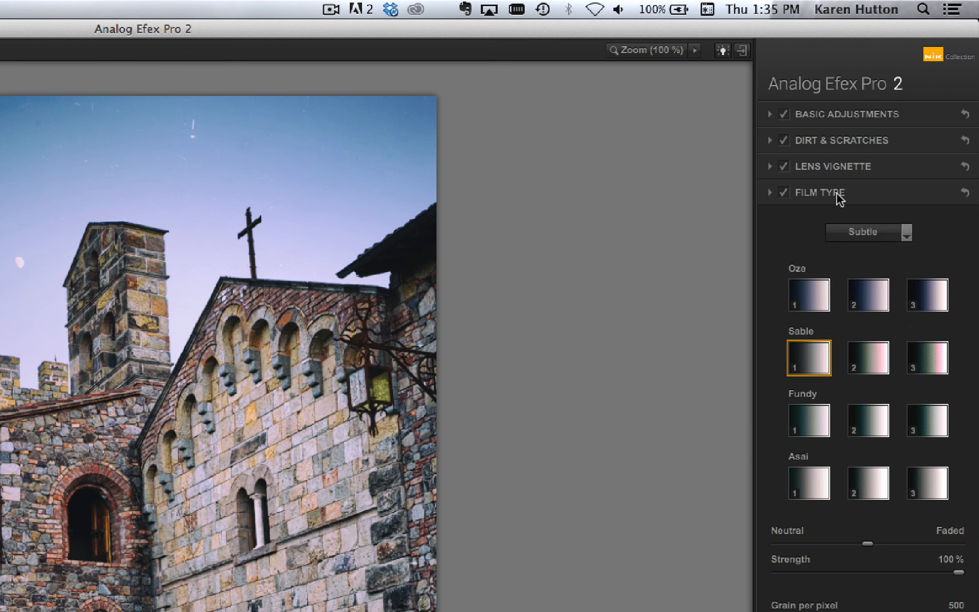
{"action": "left_click", "coordinate": [832, 194]}
{"action": "left_click", "coordinate": [835, 194]}
Try the Subtle films Oze 1 and Oze 3, and return to Sable 1.
{"action": "left_click", "coordinate": [807, 305]}
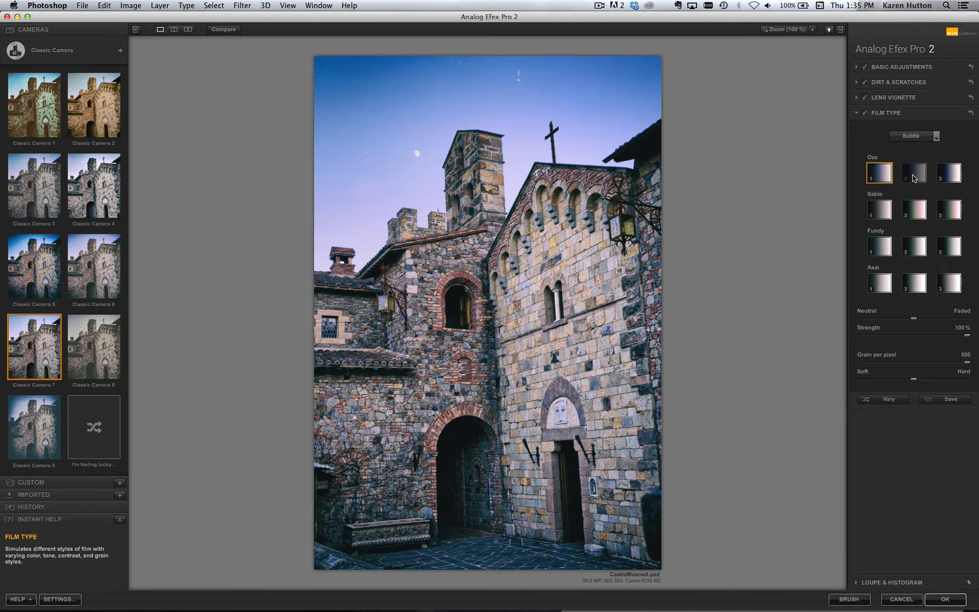
{"action": "left_click", "coordinate": [949, 176]}
{"action": "left_click", "coordinate": [886, 212]}
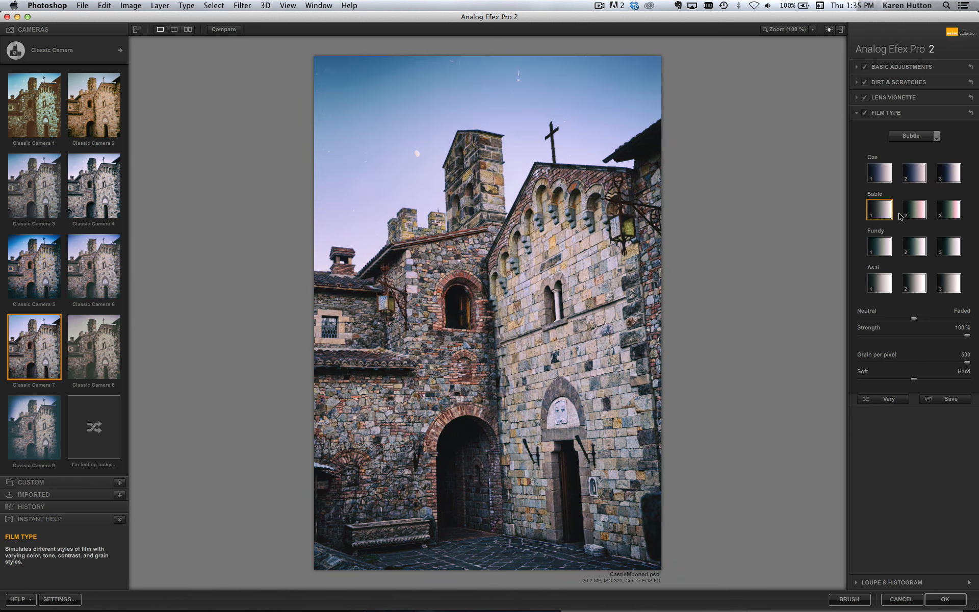
Try the remaining Subtle films on the photo: Sable 2 and 3, Fundy 1 to 3, and Asai 1 to 3.
{"action": "left_click", "coordinate": [915, 211]}
{"action": "left_click", "coordinate": [952, 211]}
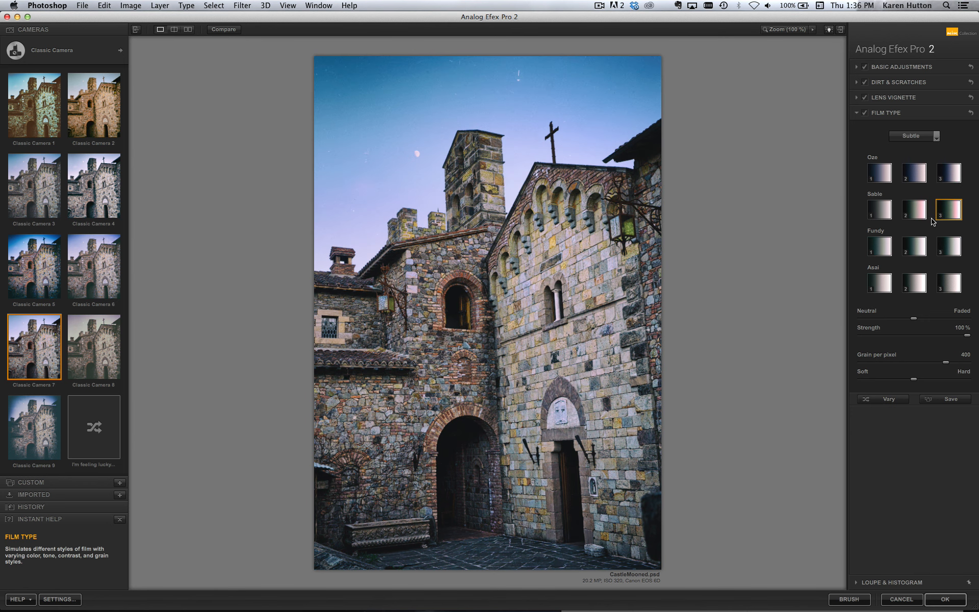
{"action": "left_click", "coordinate": [880, 249]}
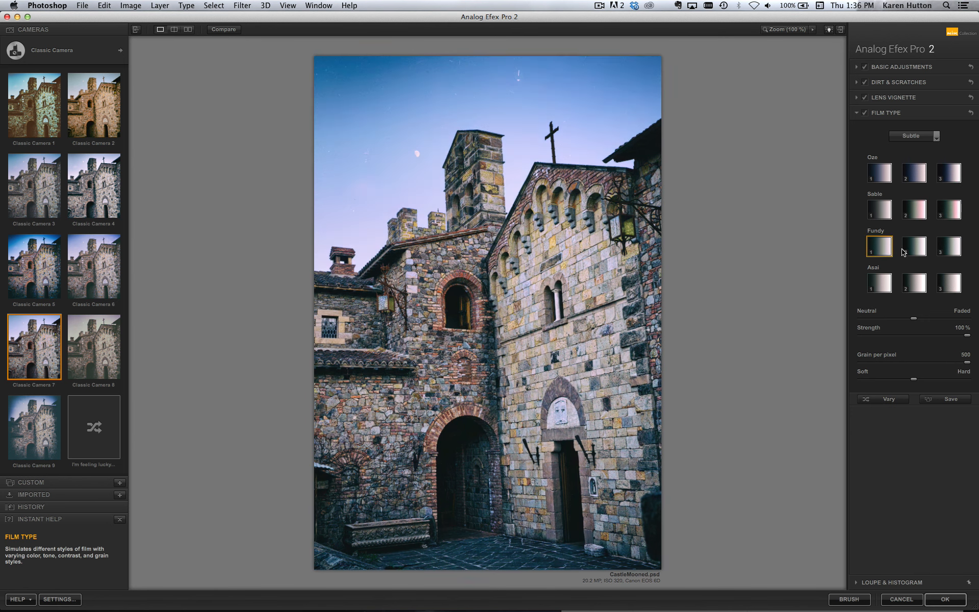
{"action": "left_click", "coordinate": [916, 248]}
{"action": "left_click", "coordinate": [950, 249]}
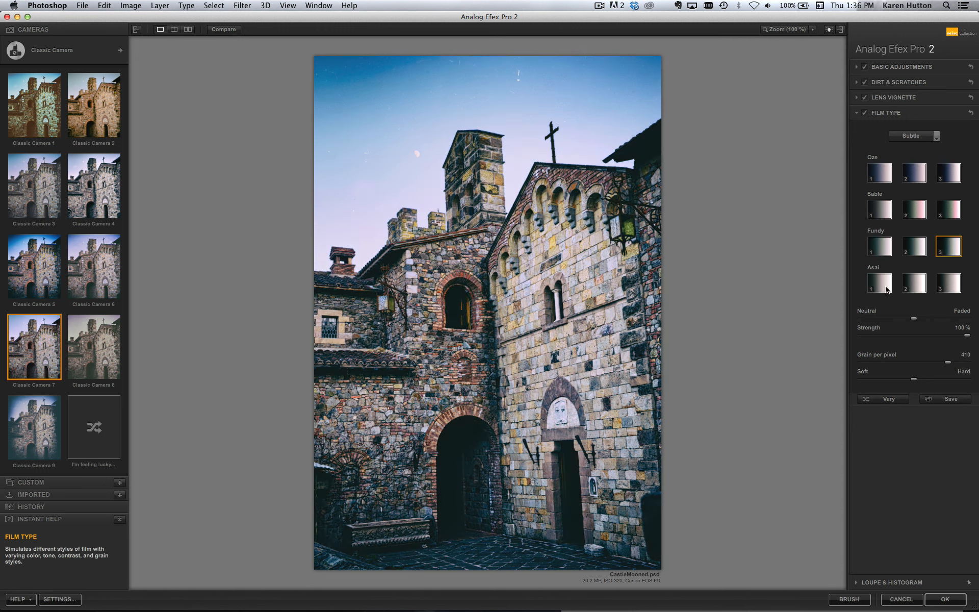
{"action": "left_click", "coordinate": [881, 284]}
{"action": "left_click", "coordinate": [917, 285]}
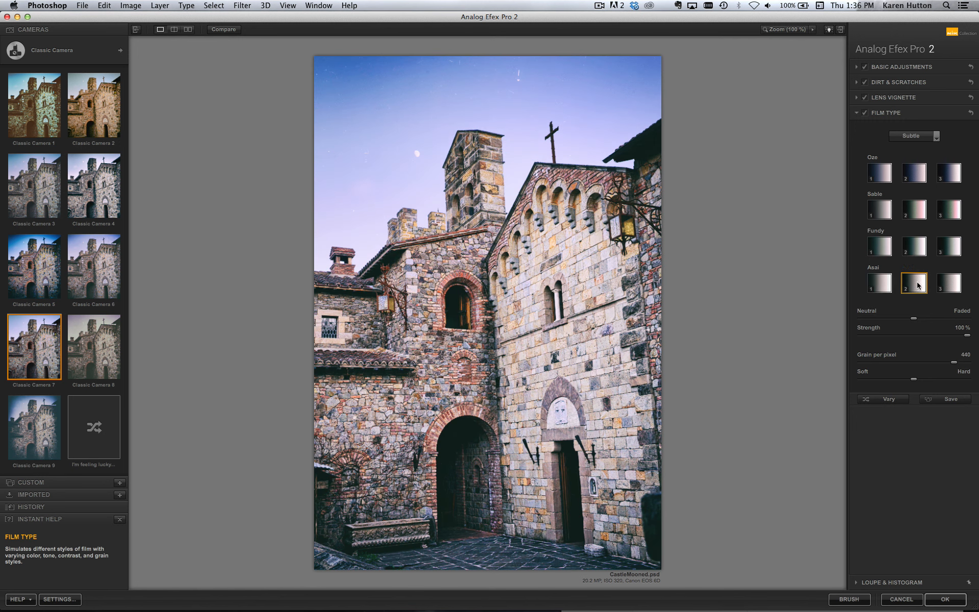
{"action": "left_click", "coordinate": [950, 287]}
Switch the film palette to Warm and try Bolton 1, 2 and 3, Nikko 3 and Nikko 2.
{"action": "left_click", "coordinate": [912, 136]}
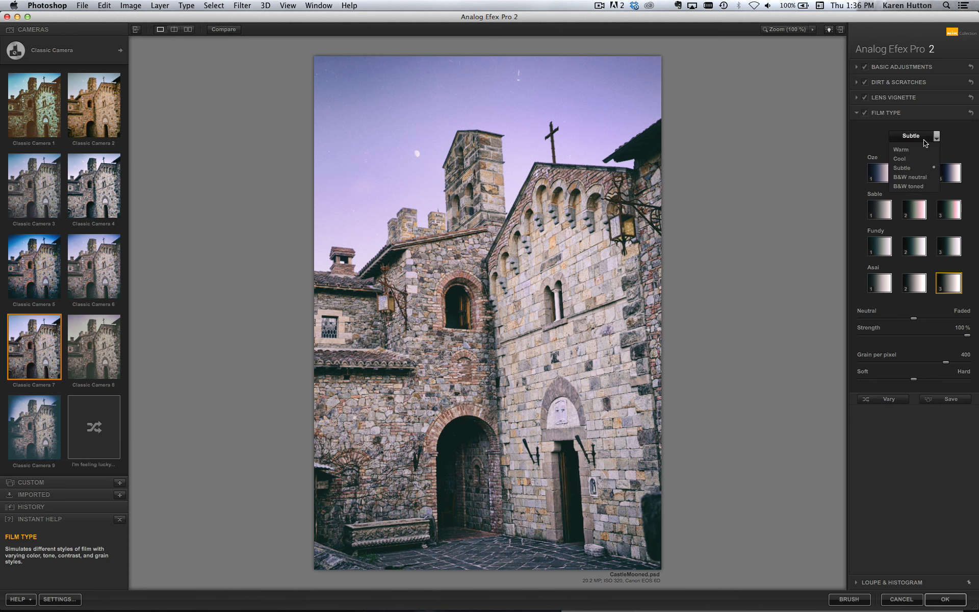
{"action": "left_click", "coordinate": [914, 153]}
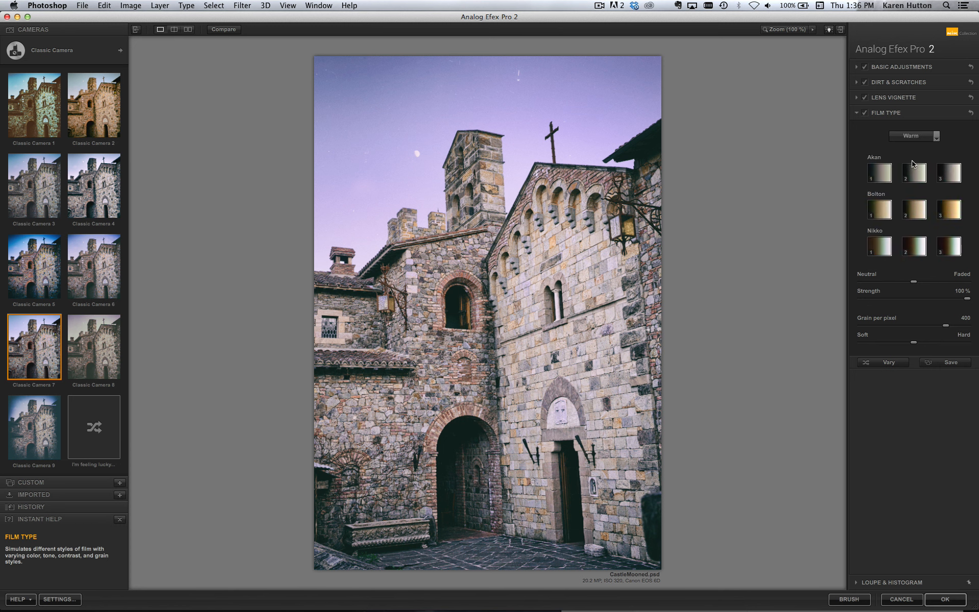
{"action": "left_click", "coordinate": [879, 211]}
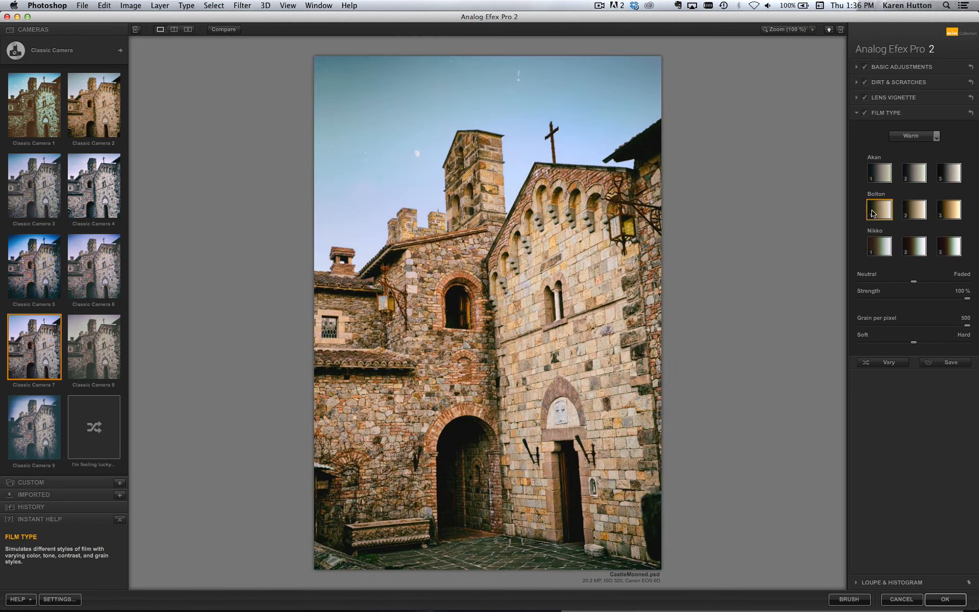
{"action": "left_click", "coordinate": [911, 216]}
{"action": "left_click", "coordinate": [950, 212]}
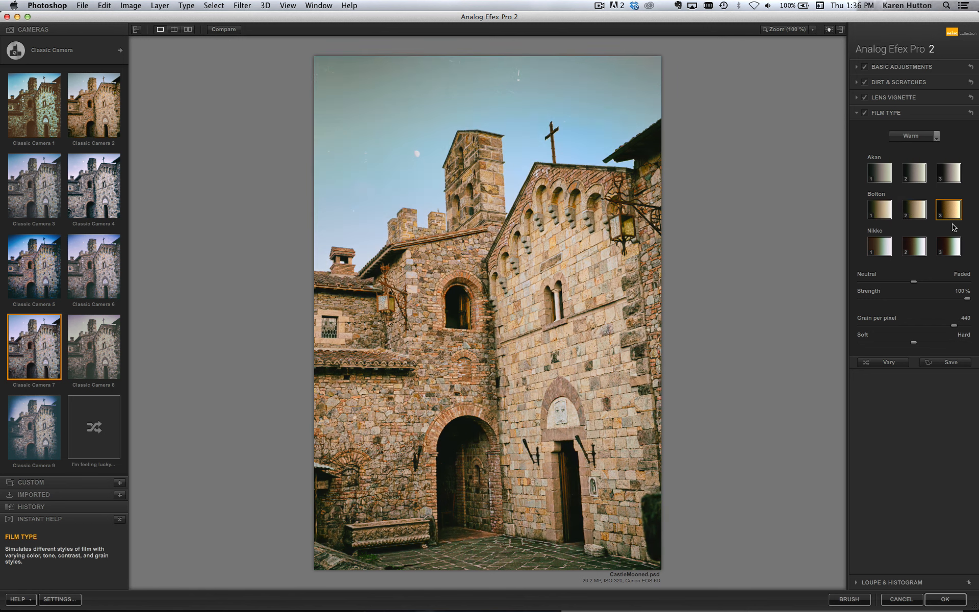
{"action": "left_click", "coordinate": [949, 246]}
{"action": "left_click", "coordinate": [915, 246]}
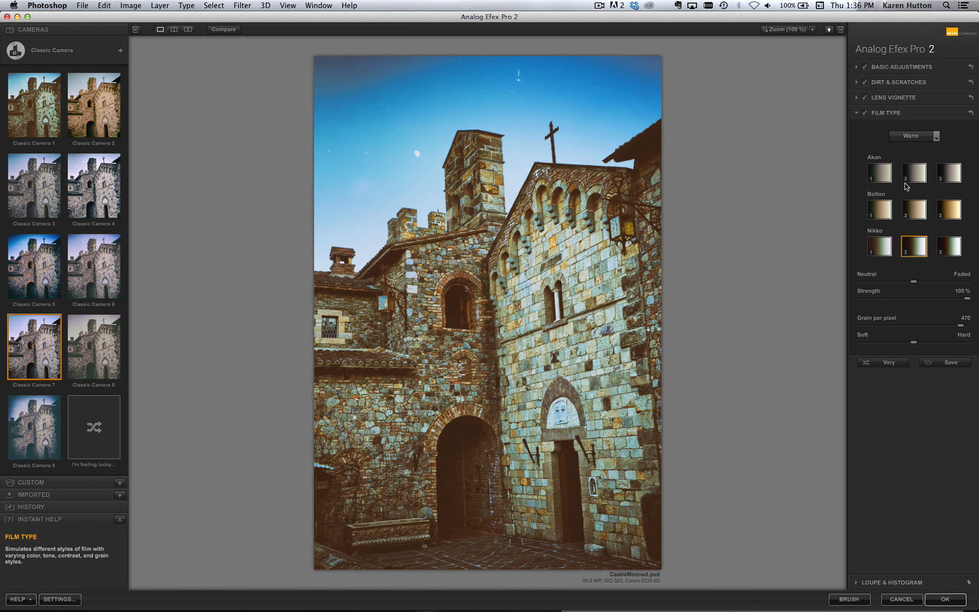
Switch the film palette to Cool and try the second Saikai film and Bennett 2.
{"action": "left_click", "coordinate": [912, 137]}
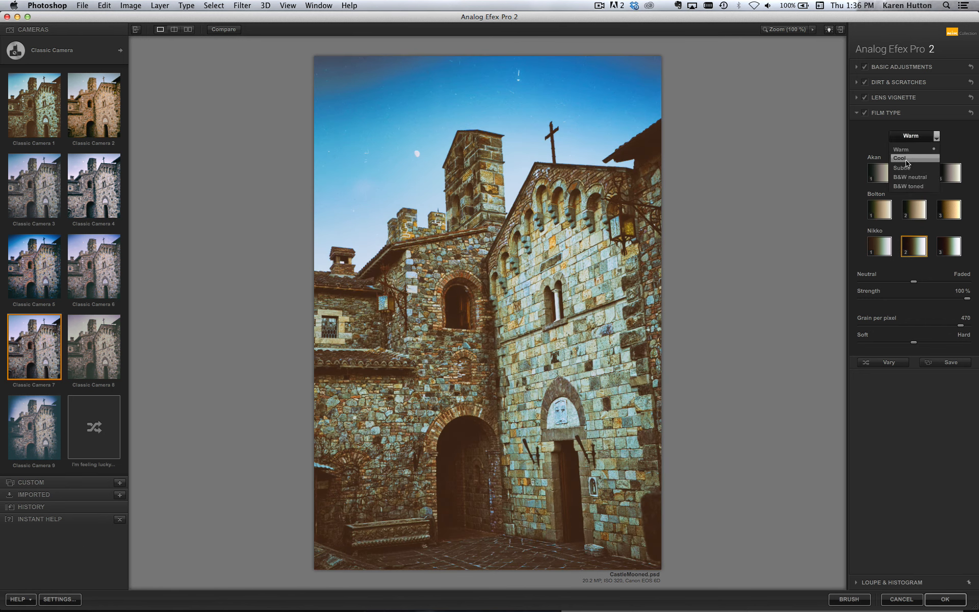
{"action": "left_click", "coordinate": [905, 159]}
{"action": "left_click", "coordinate": [915, 216]}
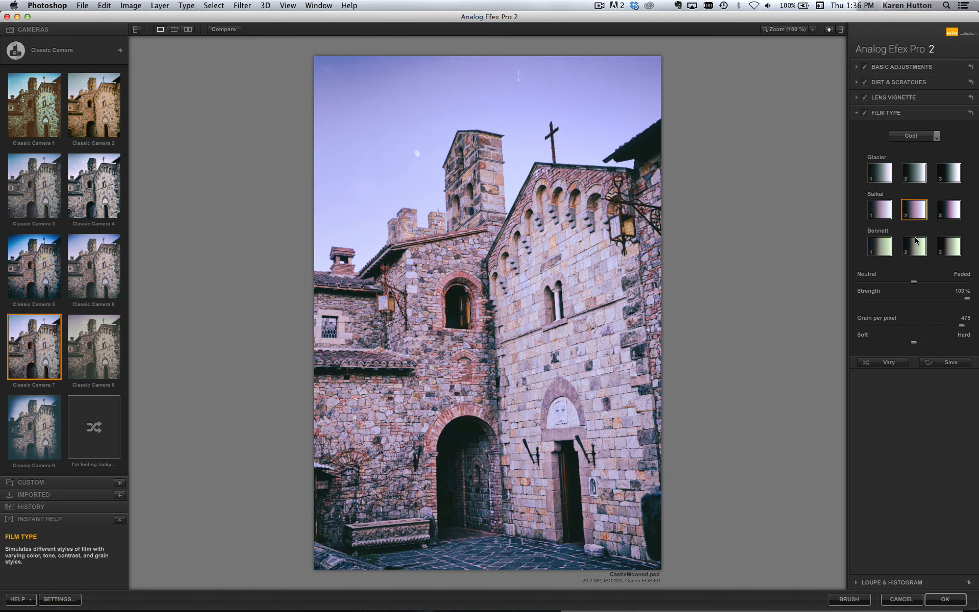
{"action": "left_click", "coordinate": [914, 247]}
Switch the film palette to B&W neutral and try Dartmoor 2, Exmoor 2, Pembrokeshire 3 and Exmoor 3.
{"action": "left_click", "coordinate": [912, 136]}
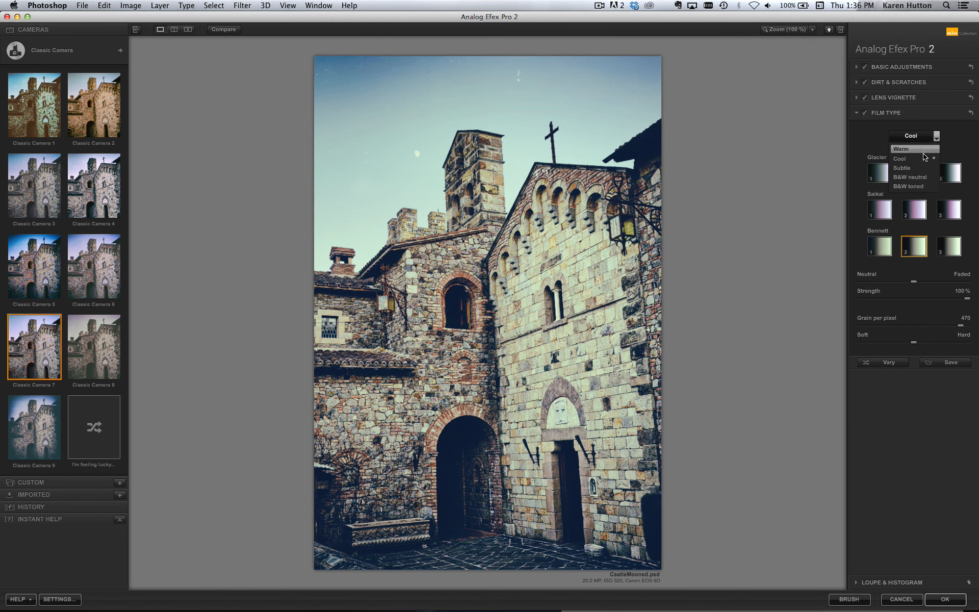
{"action": "left_click", "coordinate": [907, 178]}
{"action": "left_click", "coordinate": [915, 208]}
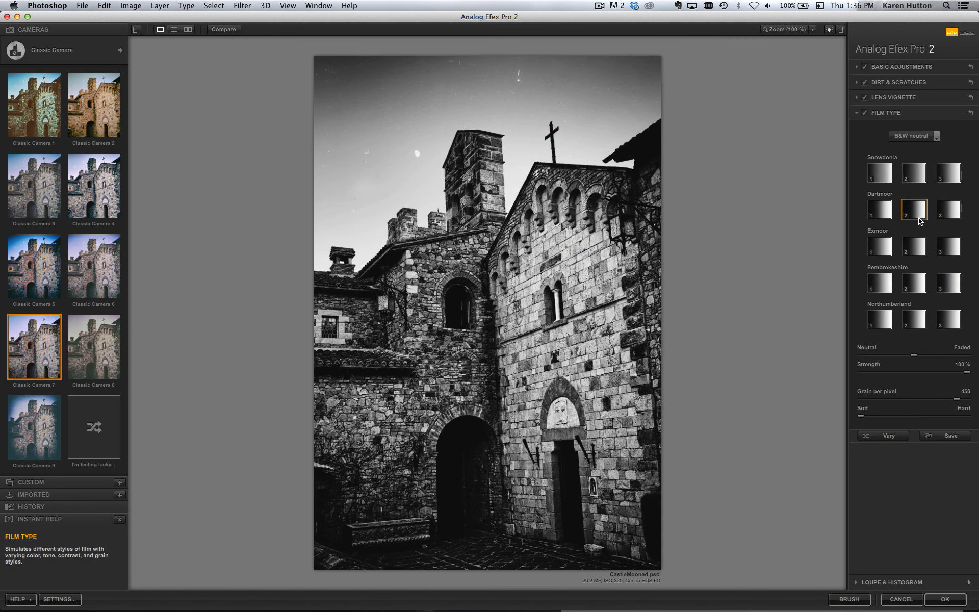
{"action": "left_click", "coordinate": [918, 248]}
{"action": "left_click", "coordinate": [948, 288]}
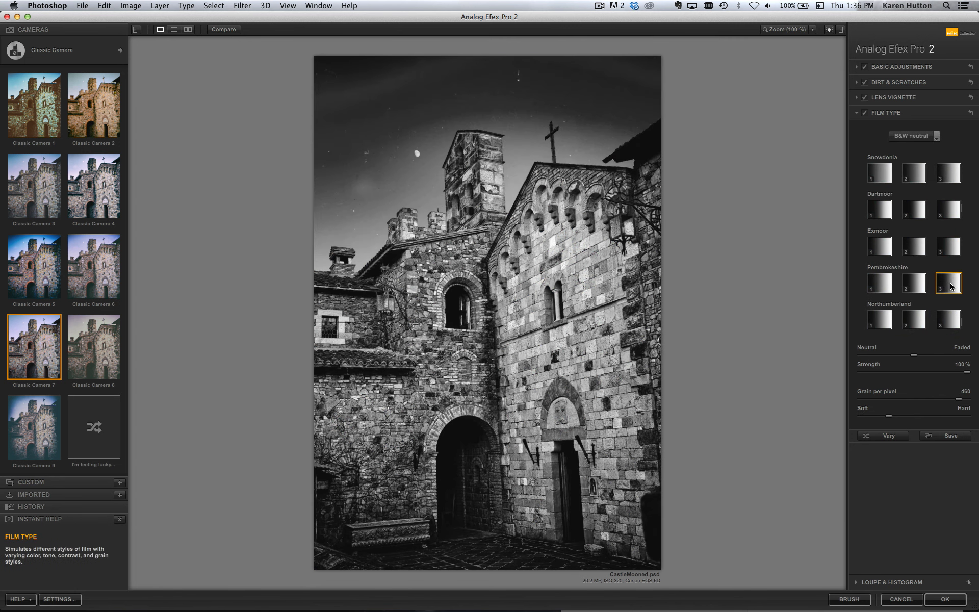
{"action": "left_click", "coordinate": [950, 249]}
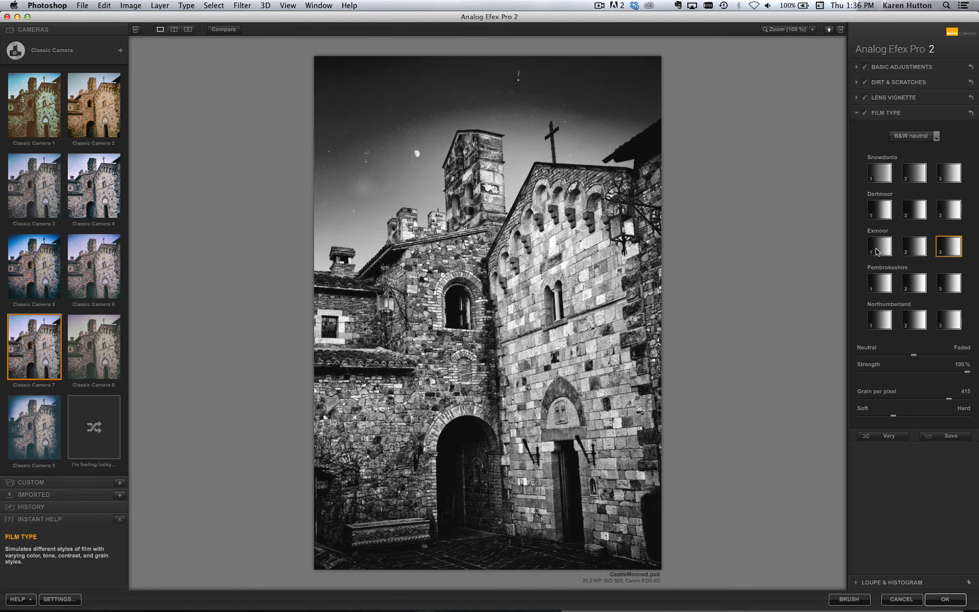
Switch the film palette to B&W toned and try the Risnjak films, followed by Mijat 3, 2 and 1.
{"action": "left_click", "coordinate": [936, 135]}
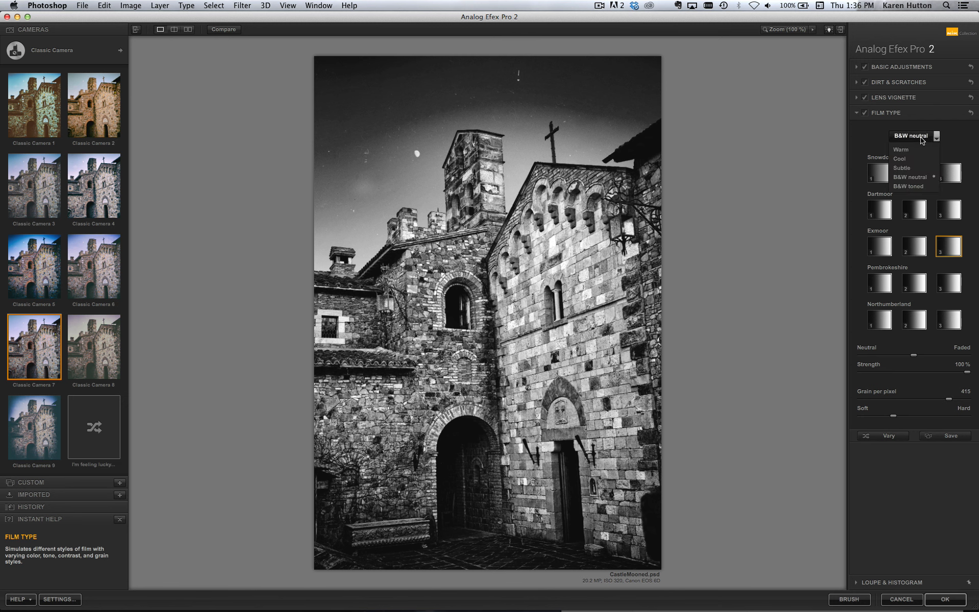
{"action": "left_click", "coordinate": [911, 188]}
{"action": "left_click", "coordinate": [887, 213]}
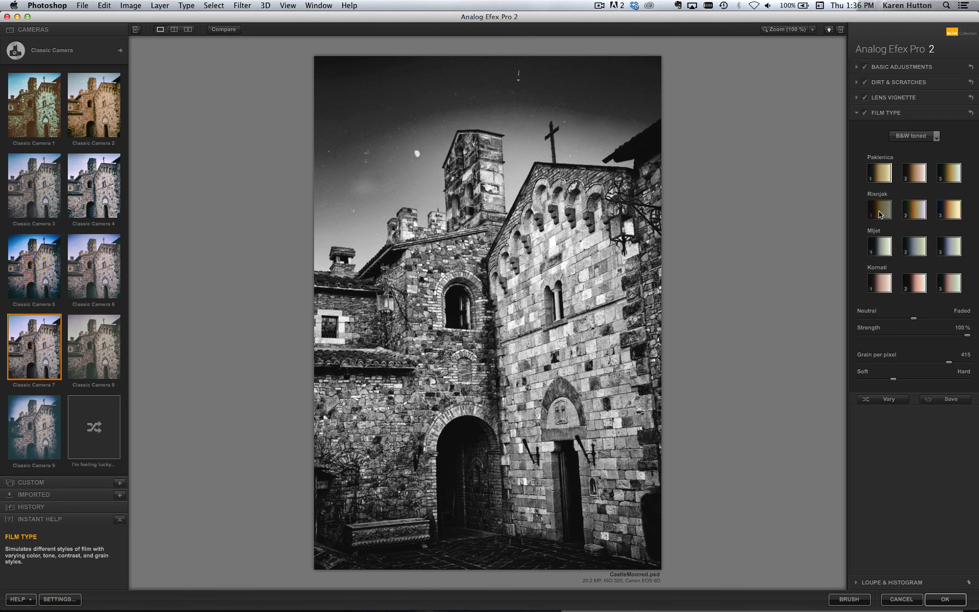
{"action": "left_click", "coordinate": [911, 215]}
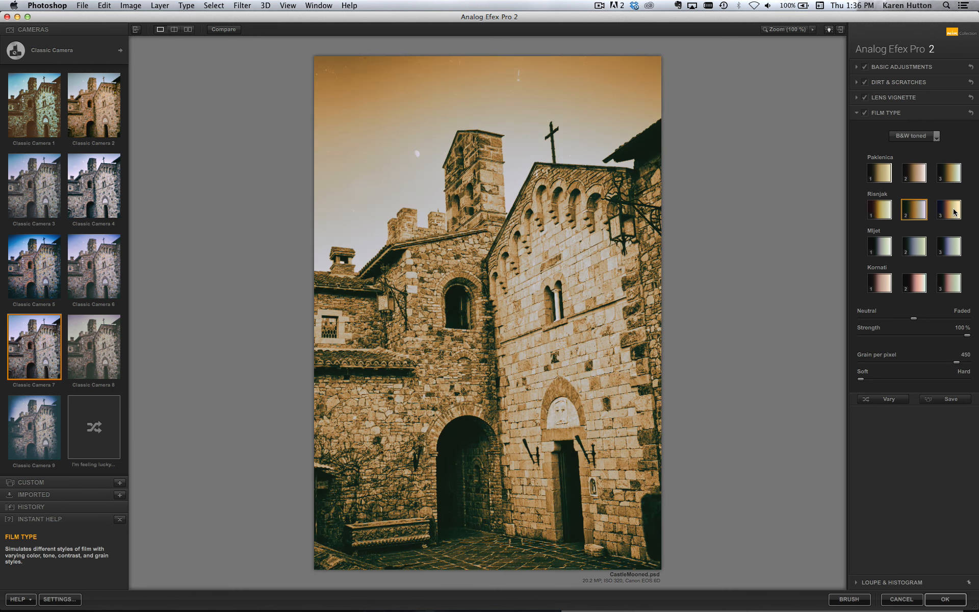
{"action": "left_click", "coordinate": [954, 212]}
{"action": "left_click", "coordinate": [954, 250]}
{"action": "left_click", "coordinate": [918, 250]}
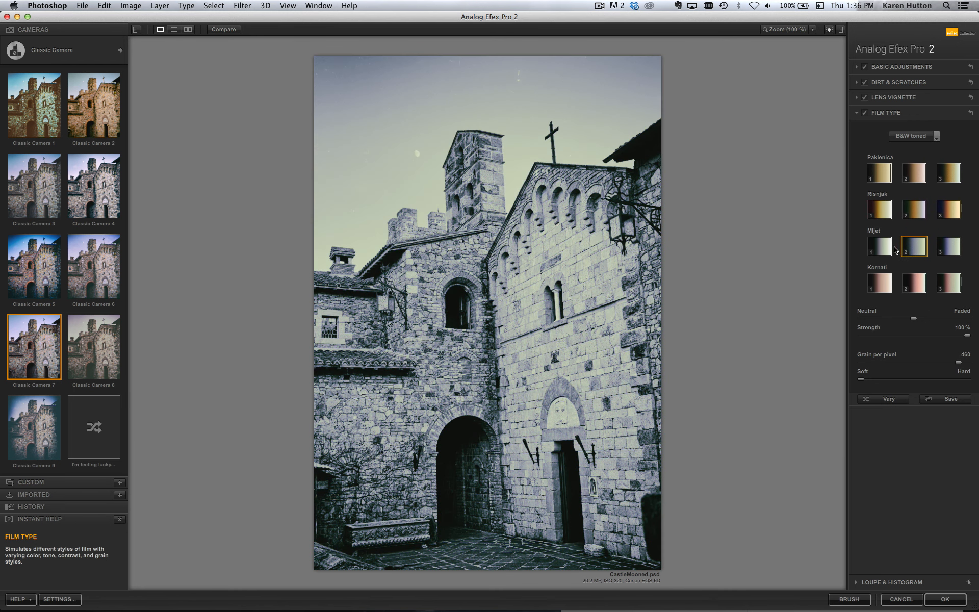
{"action": "left_click", "coordinate": [882, 250]}
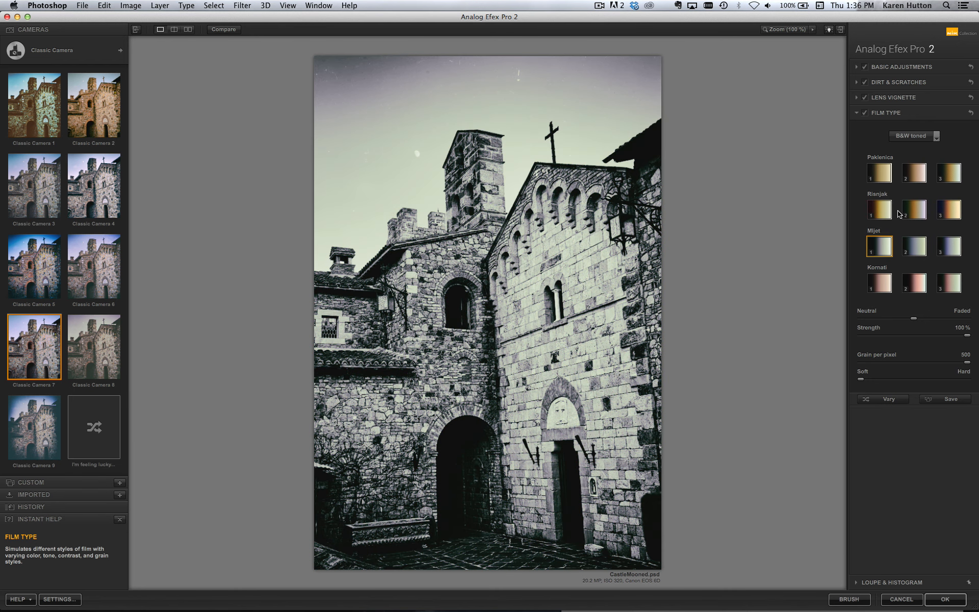
Return to the B&W neutral palette and apply the Exmoor 3 film.
{"action": "left_click", "coordinate": [914, 135]}
{"action": "left_click", "coordinate": [927, 184]}
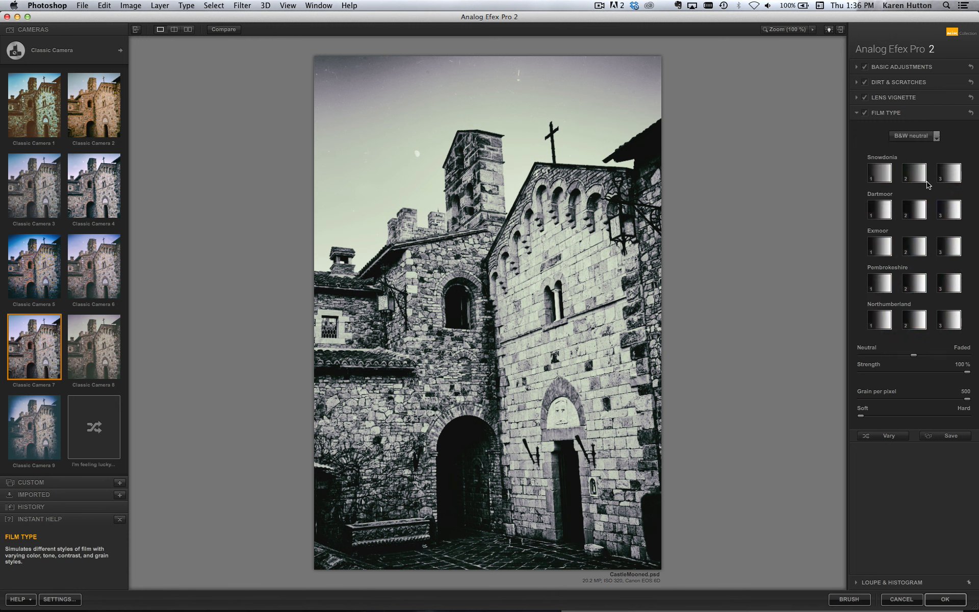
{"action": "left_click", "coordinate": [950, 247]}
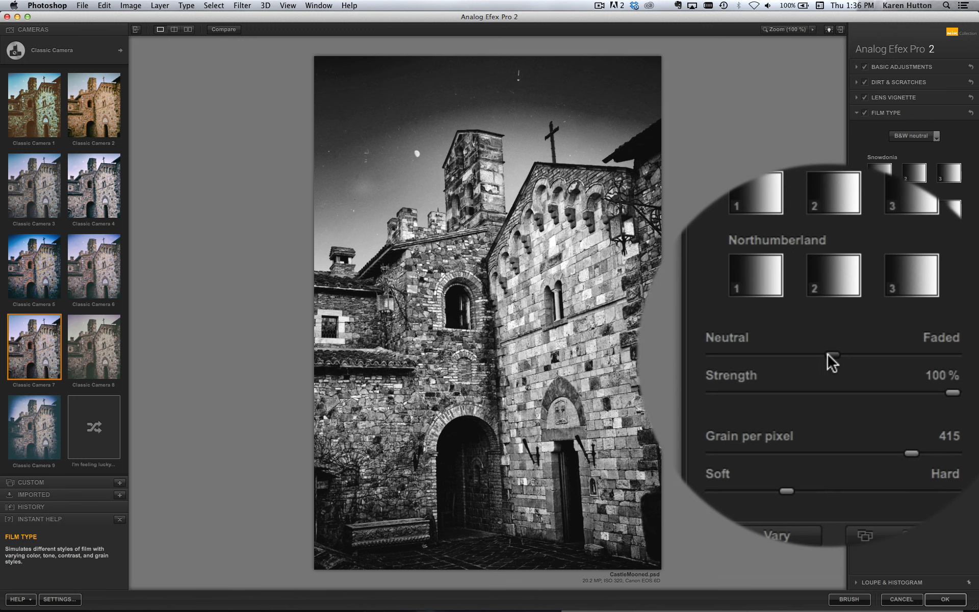
Try the film fade at fully Neutral and strength at 0%, returning the fade to about midway and strength to 100%.
{"action": "left_click_drag", "start_coordinate": [859, 355], "coordinate": [837, 351]}
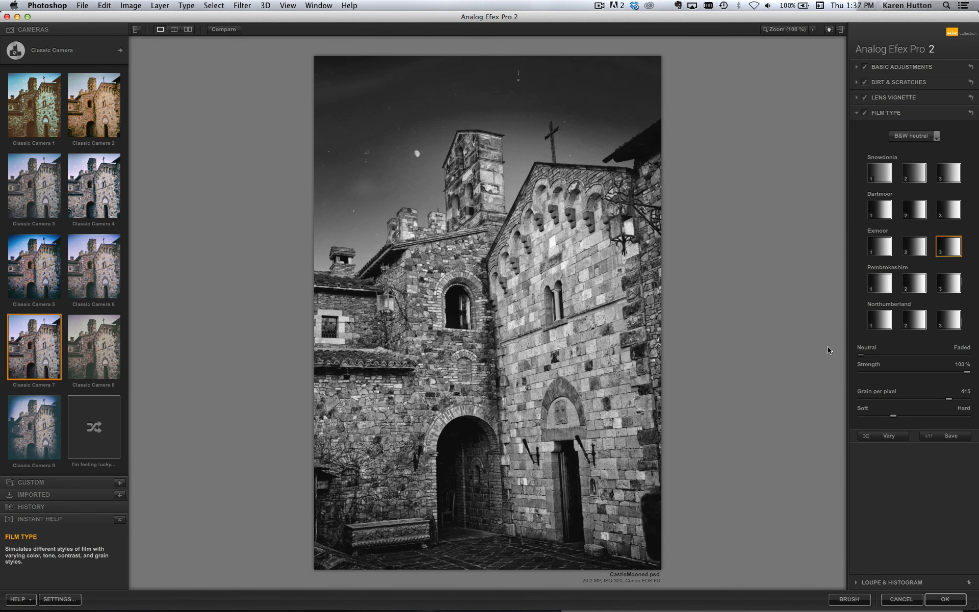
{"action": "left_click_drag", "start_coordinate": [861, 355], "coordinate": [915, 357]}
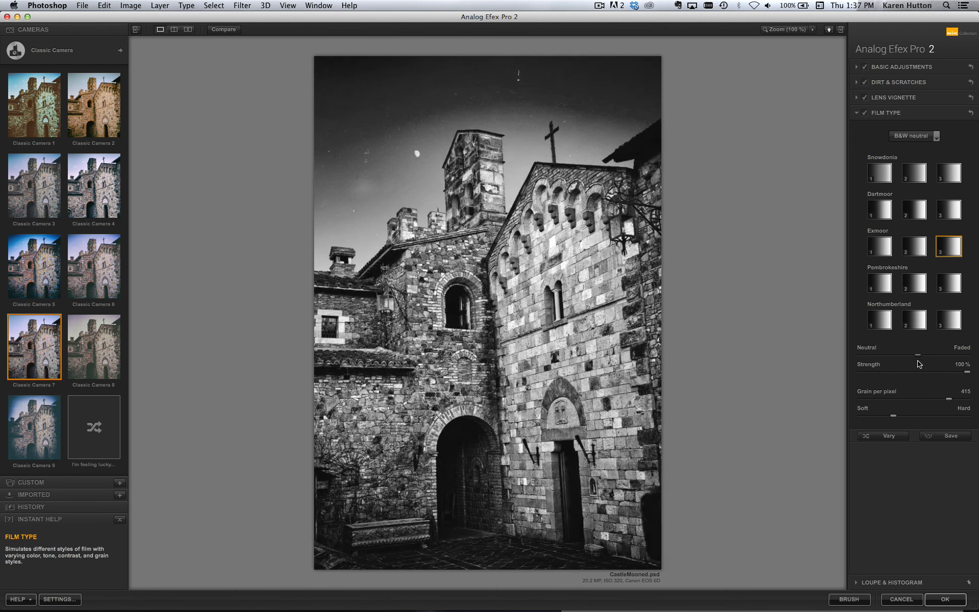
{"action": "left_click_drag", "start_coordinate": [966, 376], "coordinate": [849, 383]}
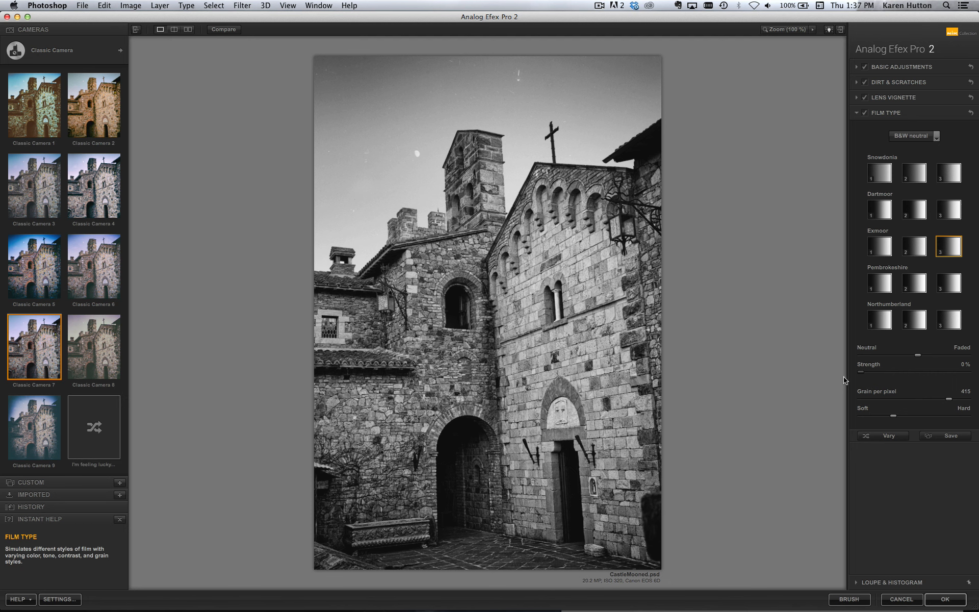
{"action": "left_click_drag", "start_coordinate": [844, 380], "coordinate": [974, 384]}
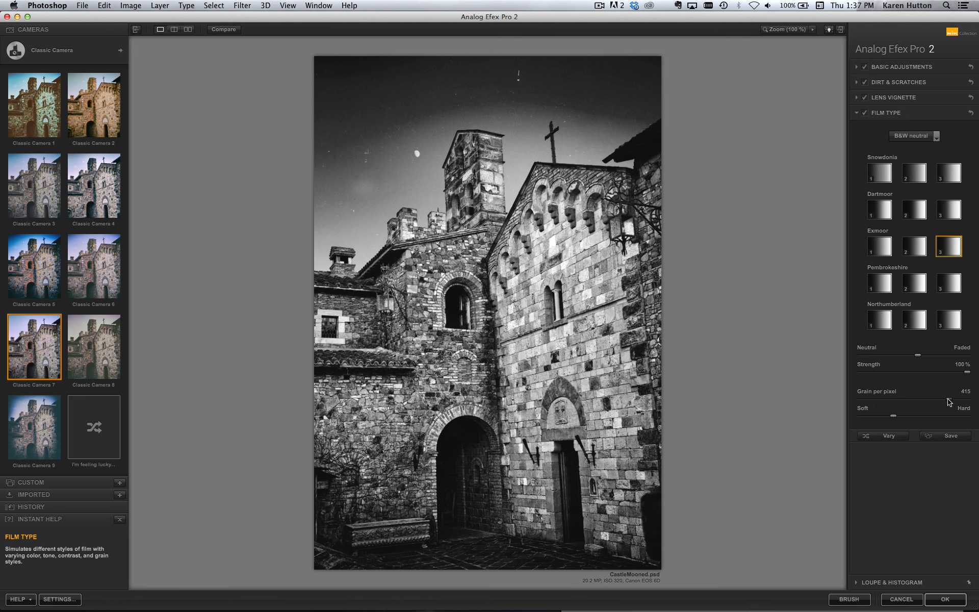
Set grain per pixel to 1 and the grain fully Soft, and inspect the sky's grain in the expanded loupe.
{"action": "left_click_drag", "start_coordinate": [948, 401], "coordinate": [854, 393]}
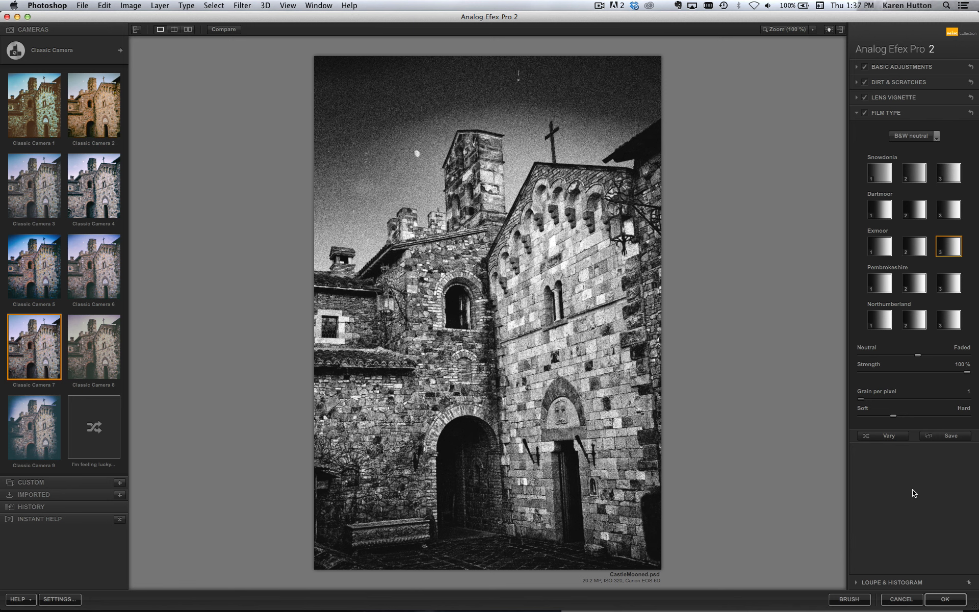
{"action": "left_click", "coordinate": [856, 584]}
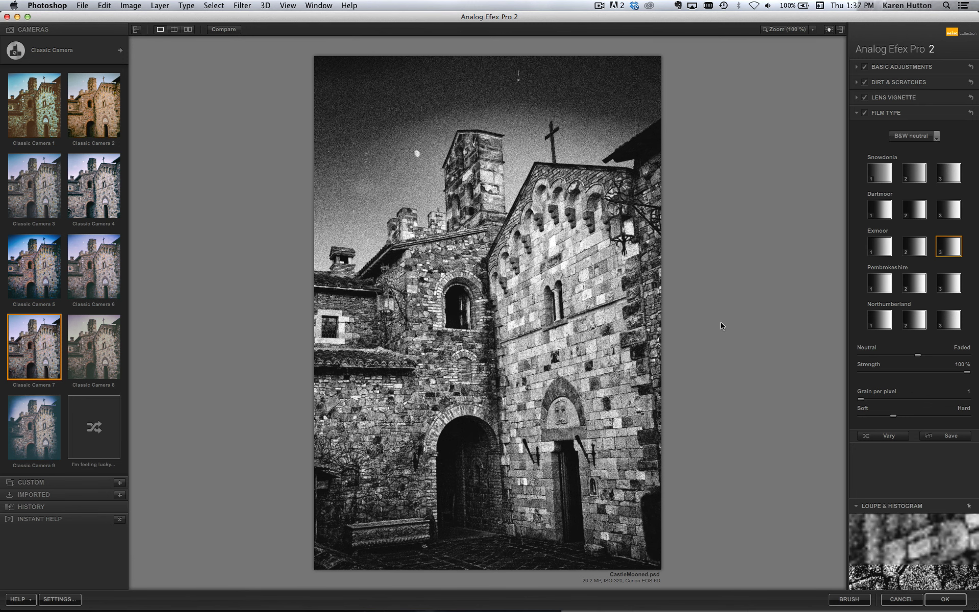
{"action": "left_click_drag", "start_coordinate": [896, 421], "coordinate": [848, 416]}
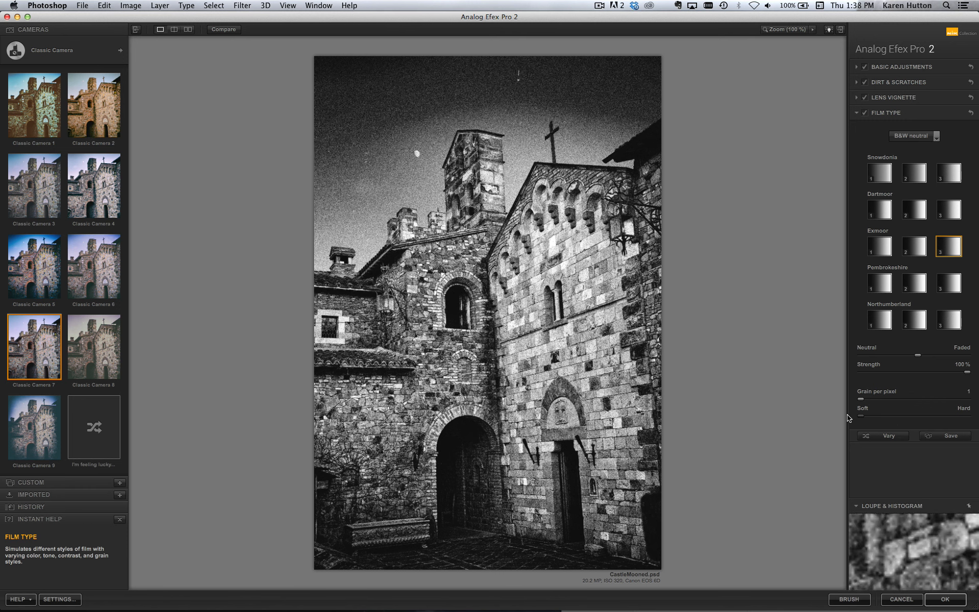
{"action": "mouse_move", "coordinate": [379, 174]}
{"action": "left_mouse_down"}
{"action": "mouse_move", "coordinate": [376, 163]}
{"action": "mouse_move", "coordinate": [385, 177]}
{"action": "mouse_move", "coordinate": [382, 169]}
{"action": "left_mouse_up"}
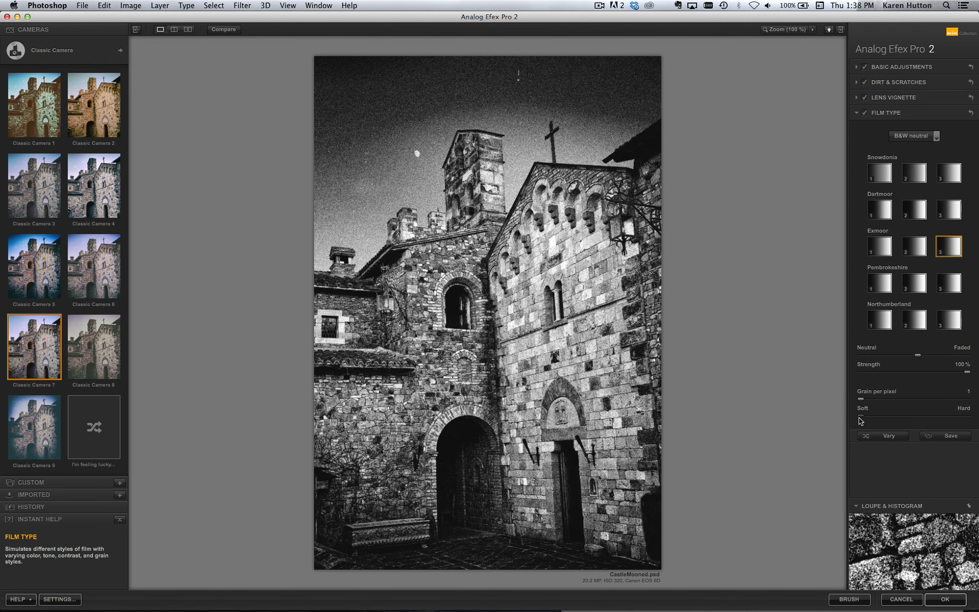
Make the film grain fully Hard and raise grain per pixel to about 248.
{"action": "left_click_drag", "start_coordinate": [861, 417], "coordinate": [976, 421]}
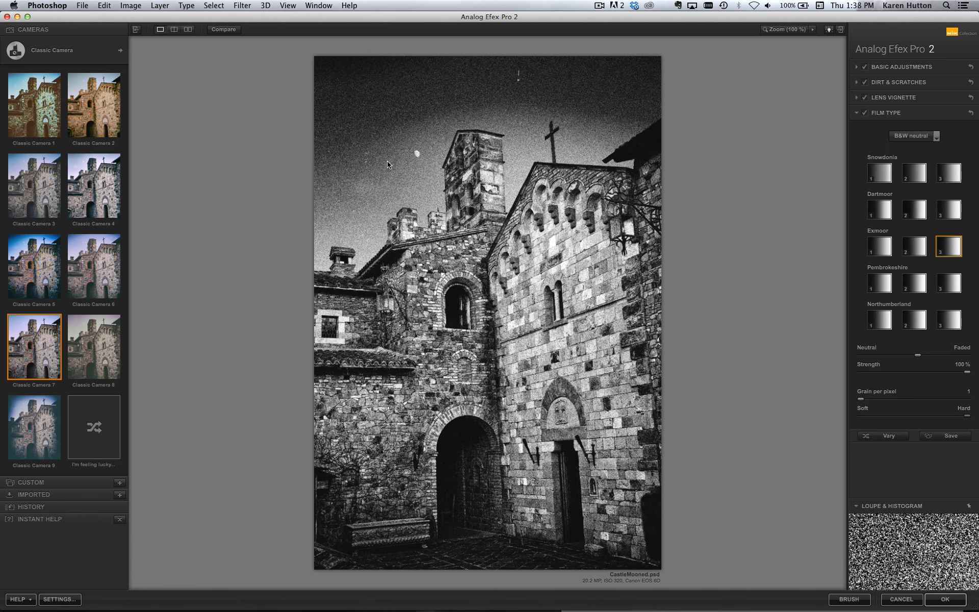
{"action": "left_click_drag", "start_coordinate": [863, 401], "coordinate": [914, 397]}
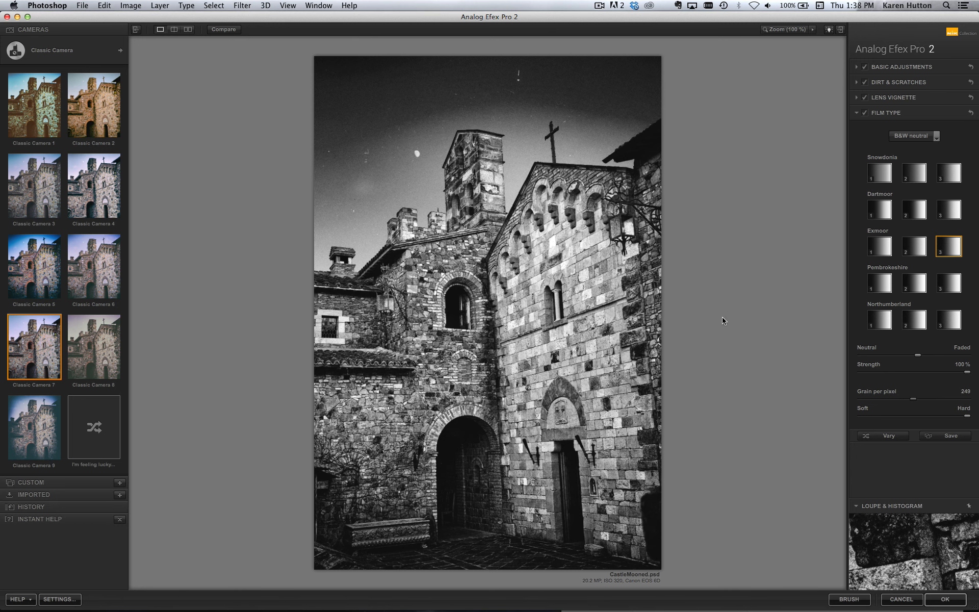
Randomly vary the current camera effect once, leaving the Film Type settings expanded.
{"action": "left_click", "coordinate": [857, 112]}
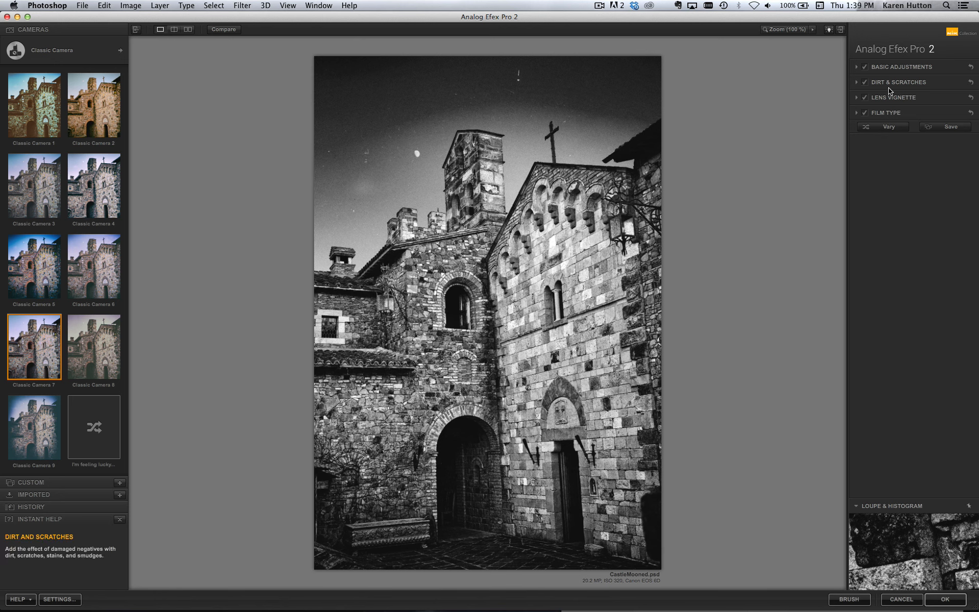
{"action": "left_click", "coordinate": [878, 113]}
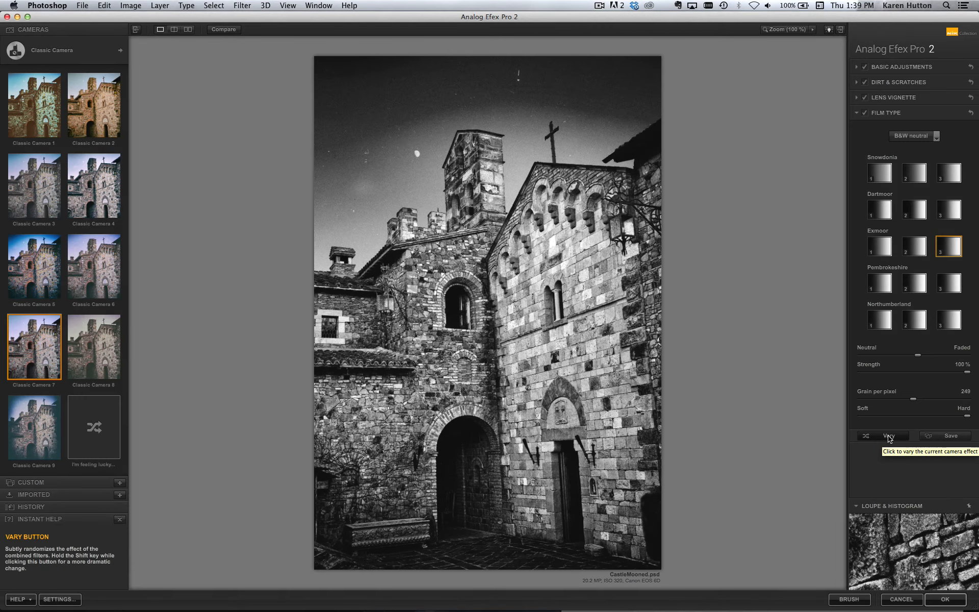
{"action": "left_click", "coordinate": [890, 435]}
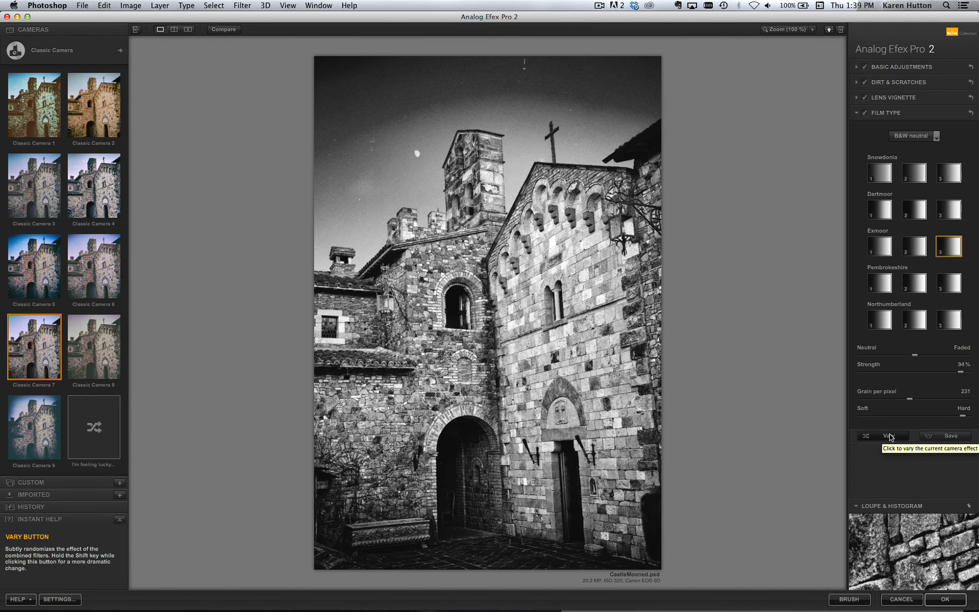
Randomly vary the current camera effect several more times to get subtly different versions of the black-and-white look.
{"action": "left_click", "coordinate": [890, 437]}
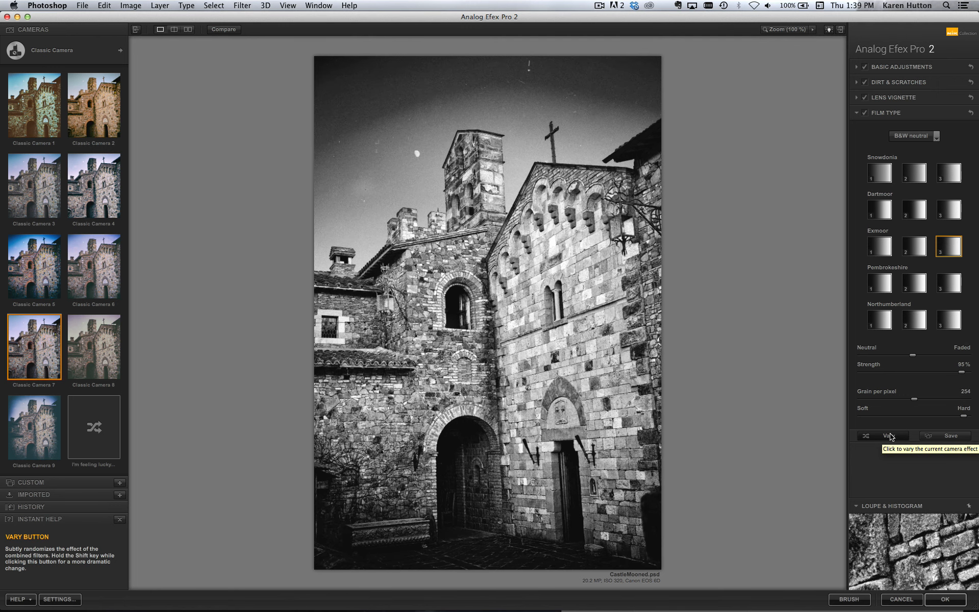
{"action": "left_click", "coordinate": [890, 437]}
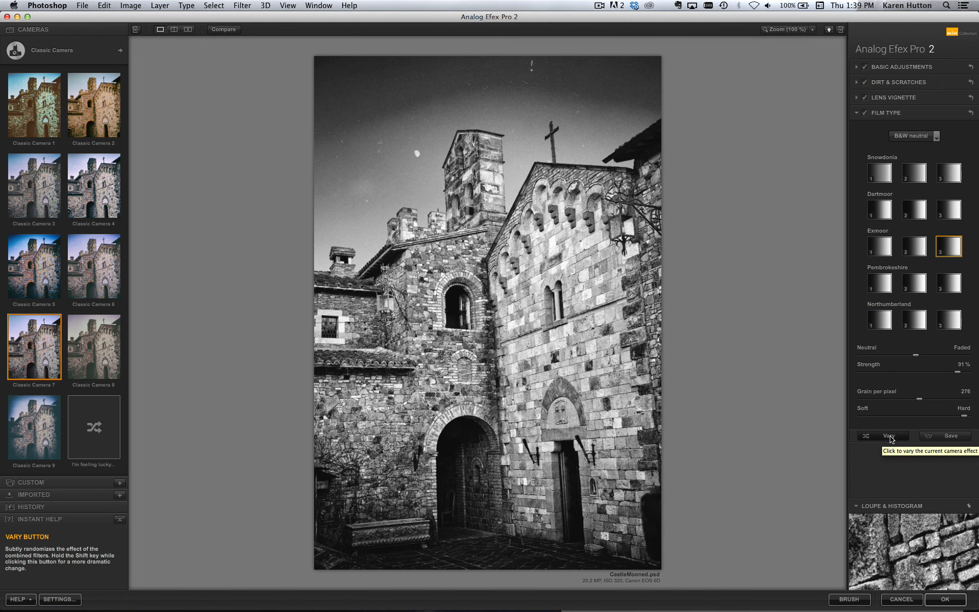
{"action": "left_click", "coordinate": [890, 437]}
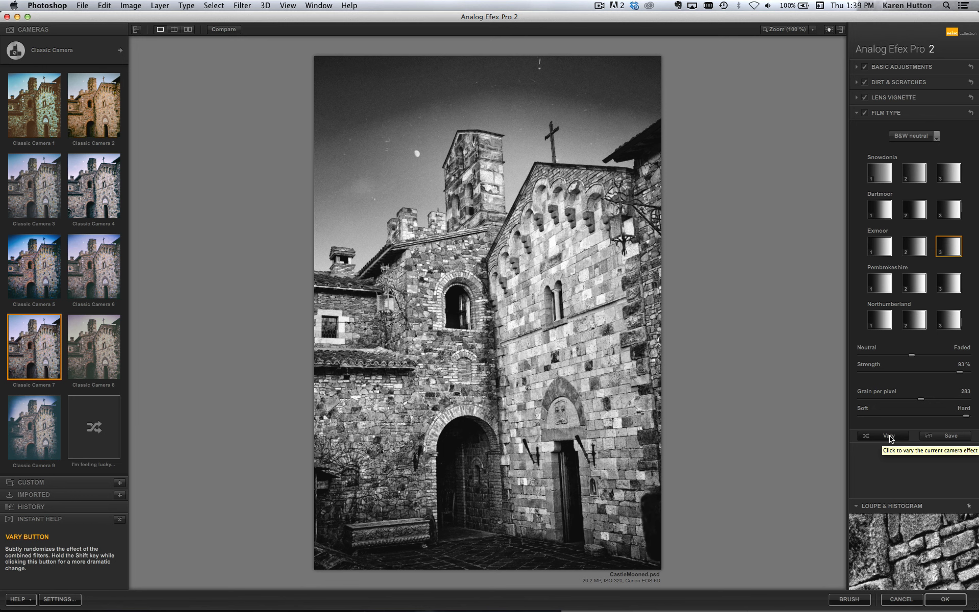
{"action": "left_click", "coordinate": [890, 438]}
{"action": "left_click", "coordinate": [890, 439]}
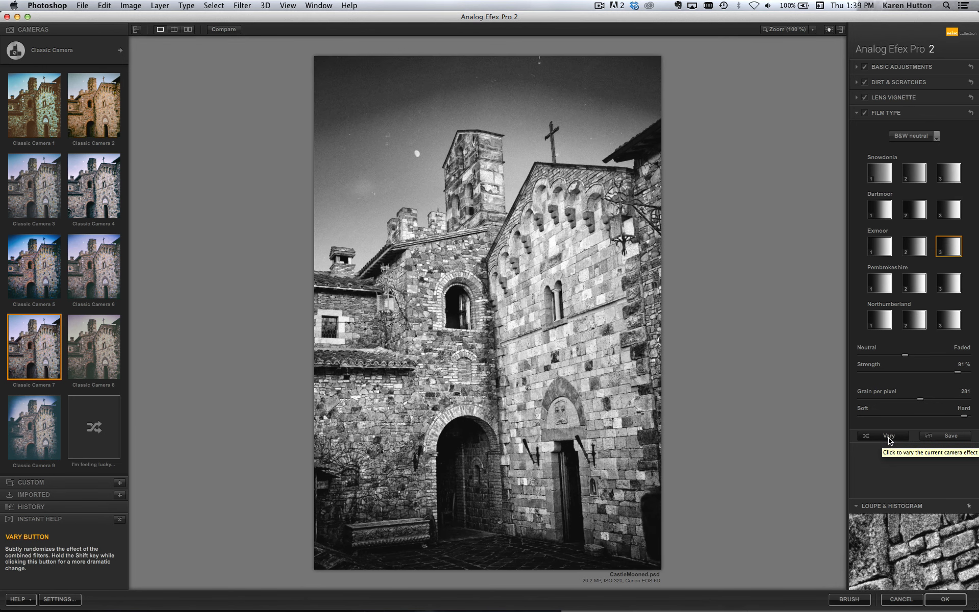
{"action": "left_click", "coordinate": [889, 436]}
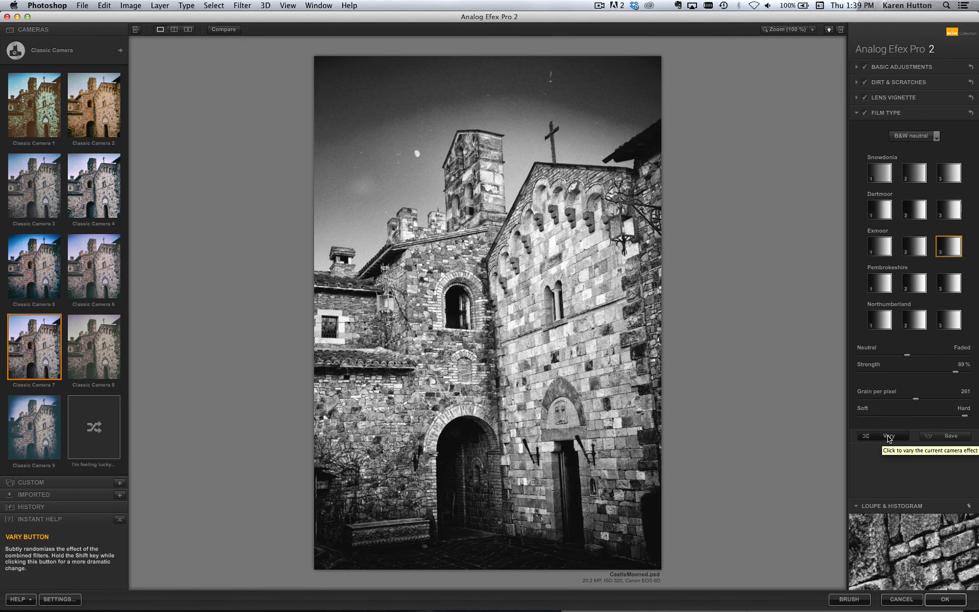
{"action": "left_click", "coordinate": [889, 438]}
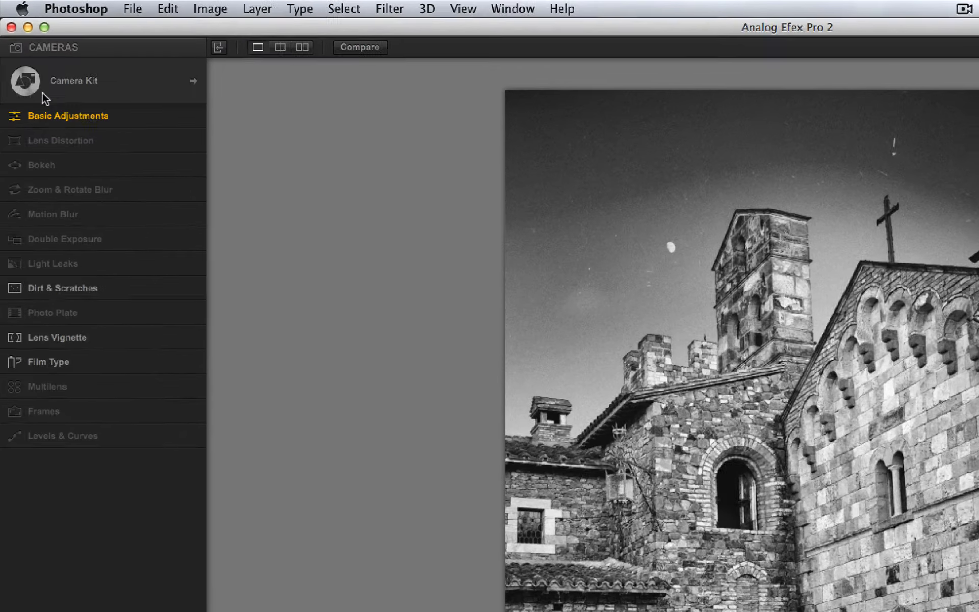
Add the Frames filter to the current camera and apply the second Film strip frame in the third row.
{"action": "mouse_move", "coordinate": [190, 419]}
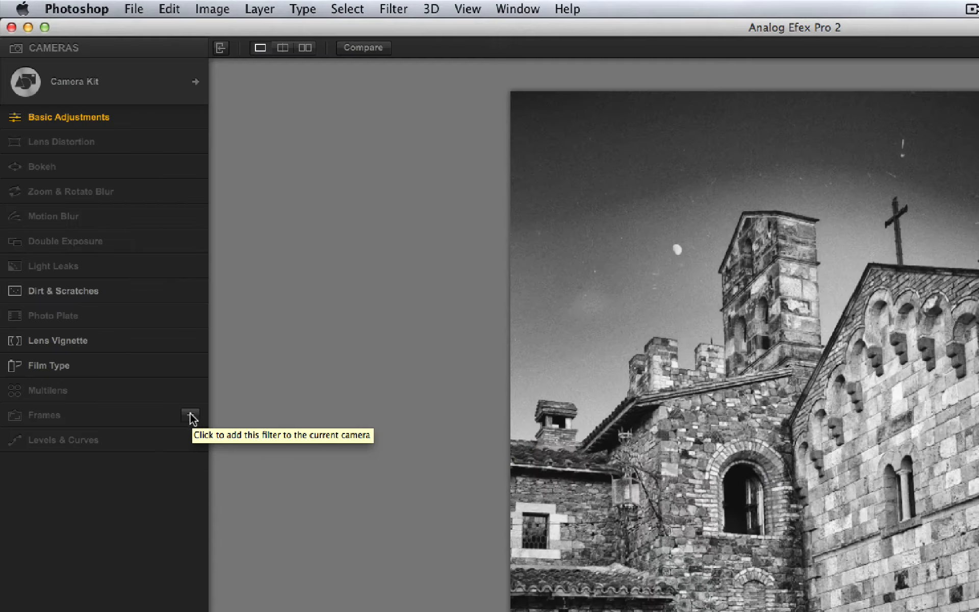
{"action": "left_click", "coordinate": [192, 416]}
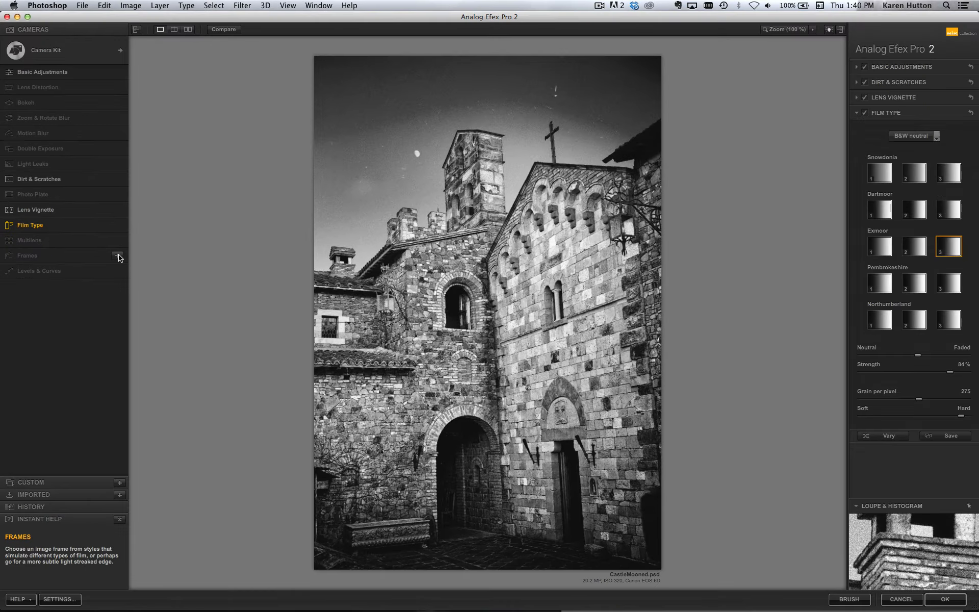
{"action": "left_click", "coordinate": [142, 309]}
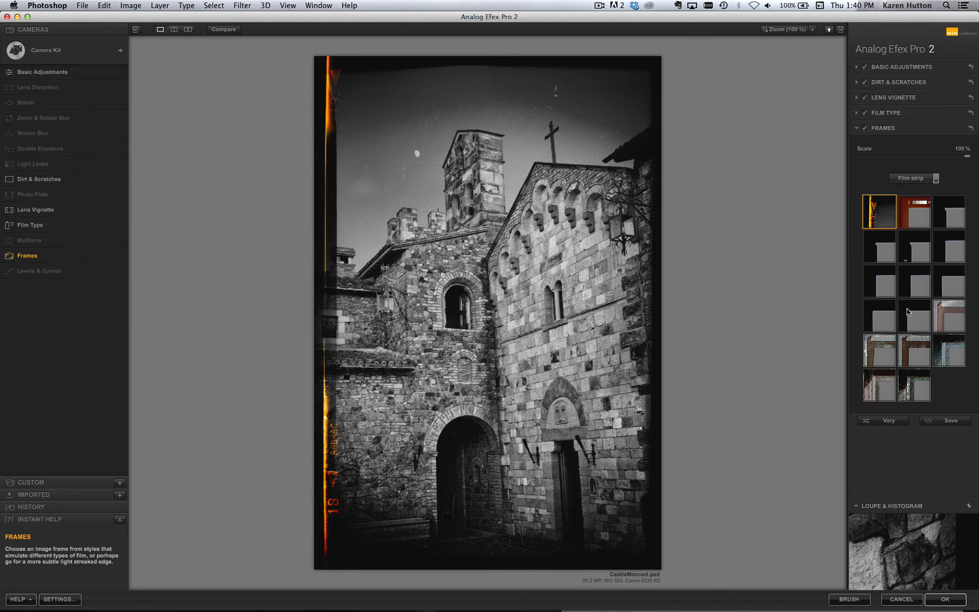
{"action": "left_click", "coordinate": [917, 280]}
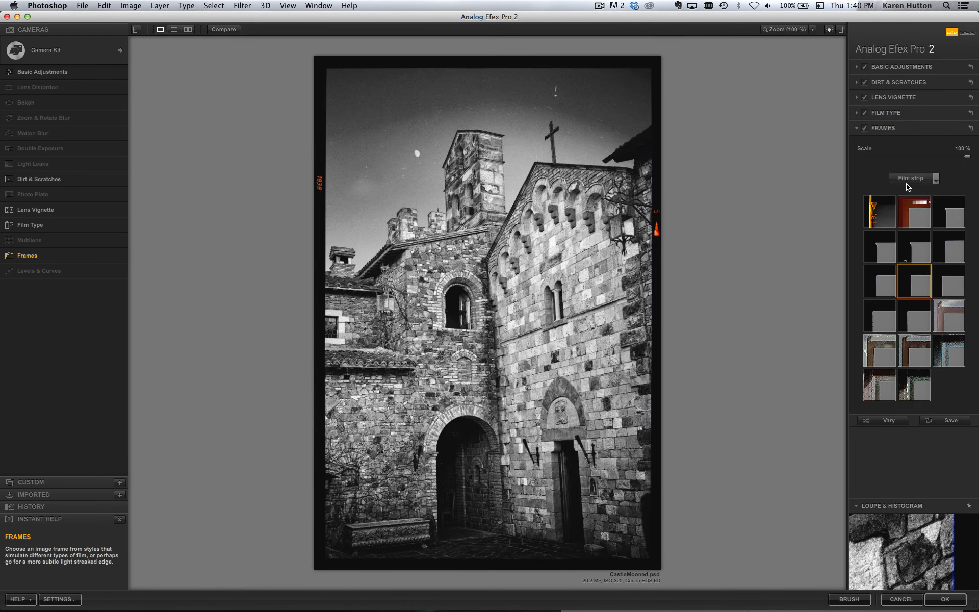
Switch the frame style to Lightbox and try the single fifth-row frame, followed by the three fourth-row frames.
{"action": "left_click", "coordinate": [907, 184]}
{"action": "left_click", "coordinate": [930, 212]}
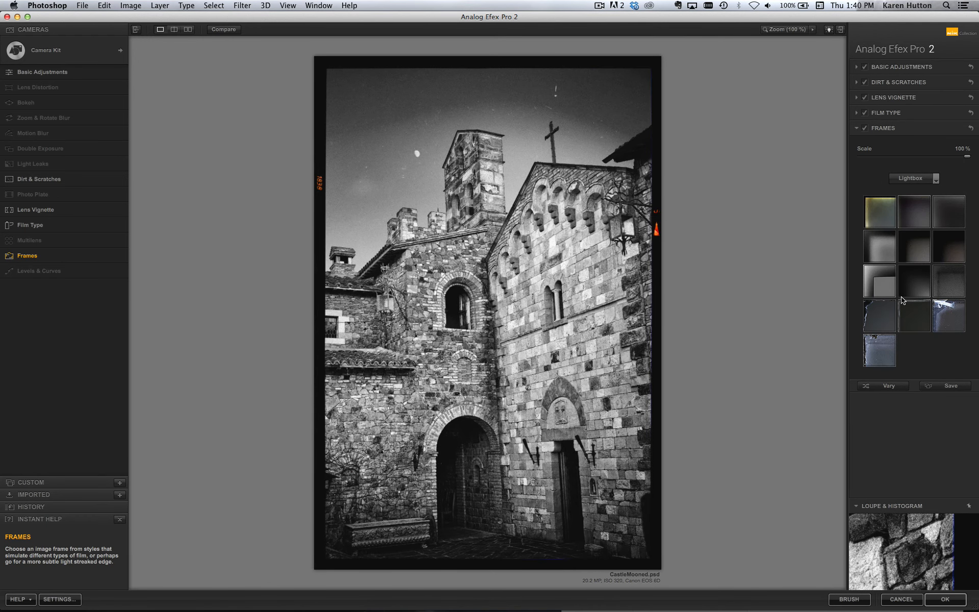
{"action": "left_click", "coordinate": [880, 350]}
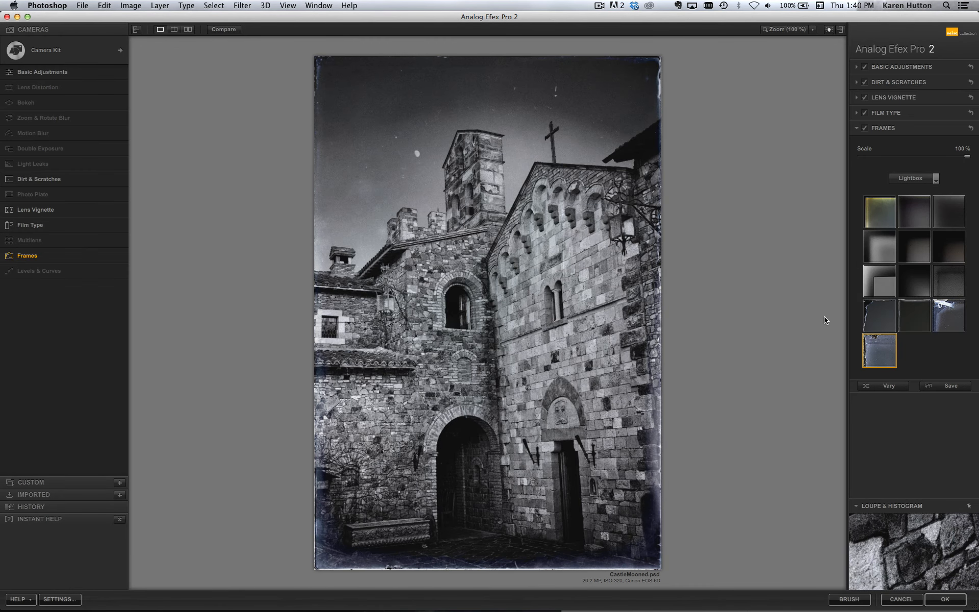
{"action": "left_click", "coordinate": [947, 315]}
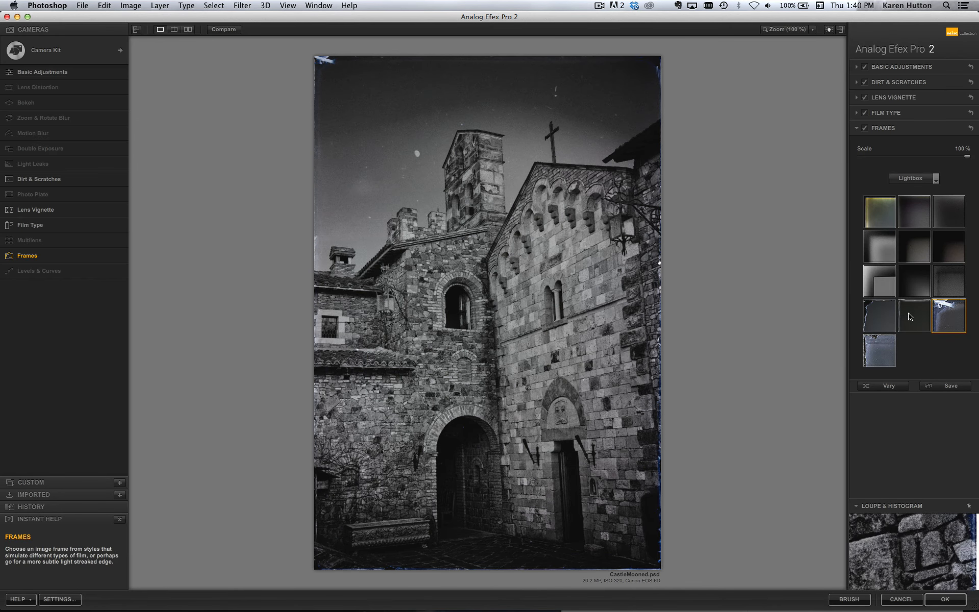
{"action": "left_click", "coordinate": [911, 317]}
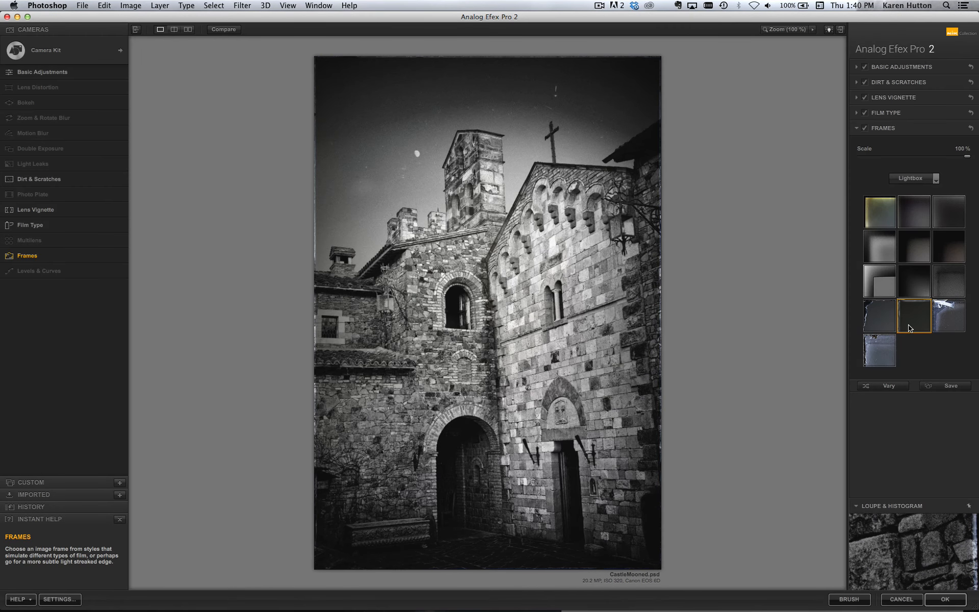
{"action": "left_click", "coordinate": [877, 319]}
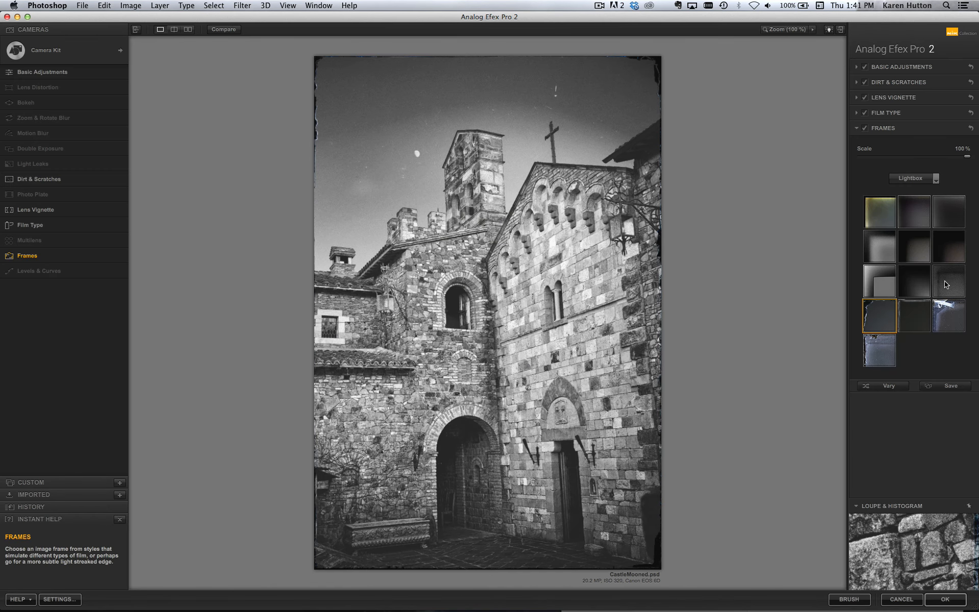
Try the Lightbox frames of the third, second and first rows one after another on the castle photo.
{"action": "left_click", "coordinate": [946, 284]}
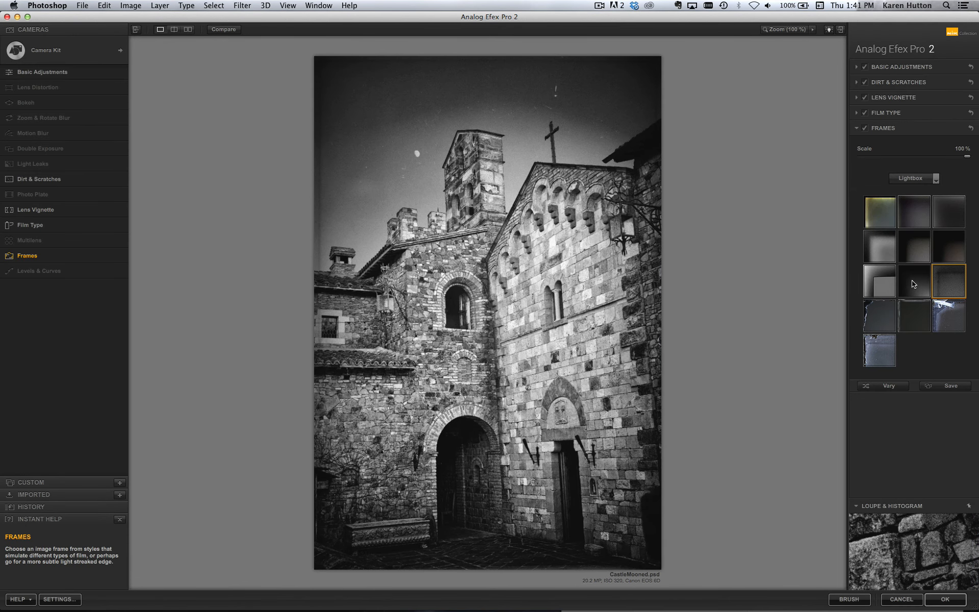
{"action": "left_click", "coordinate": [913, 283]}
{"action": "left_click", "coordinate": [879, 284]}
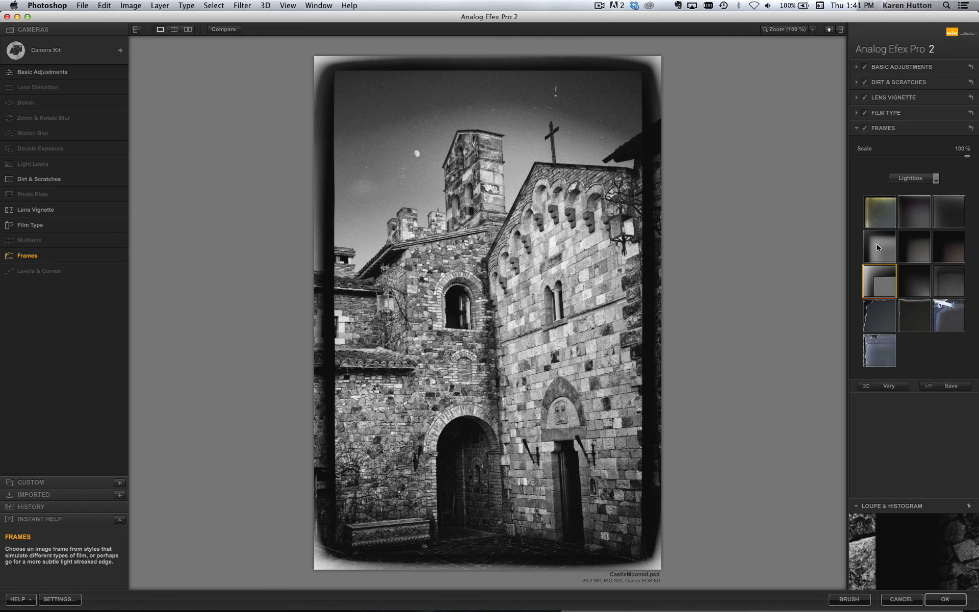
{"action": "left_click", "coordinate": [877, 245]}
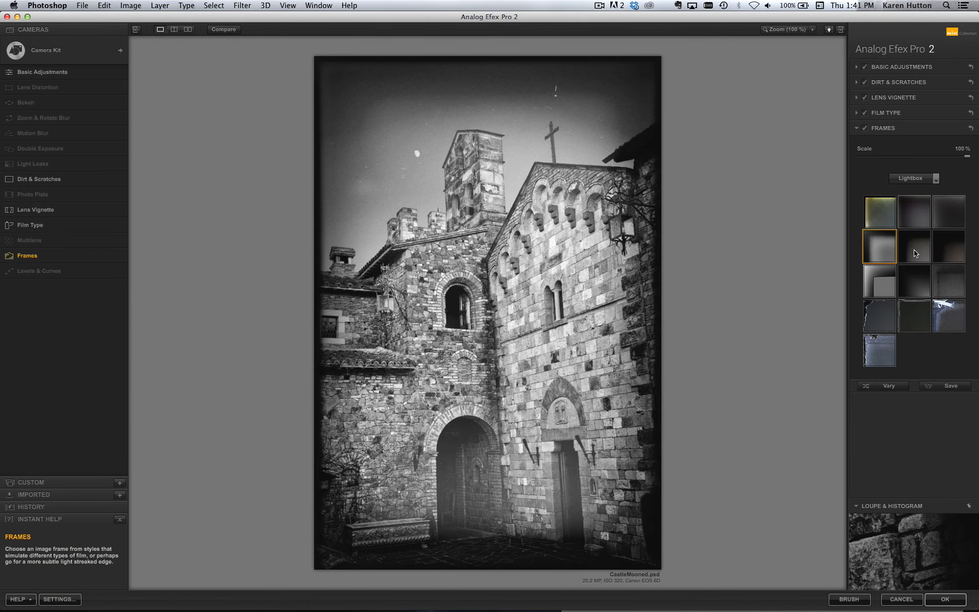
{"action": "left_click", "coordinate": [916, 253]}
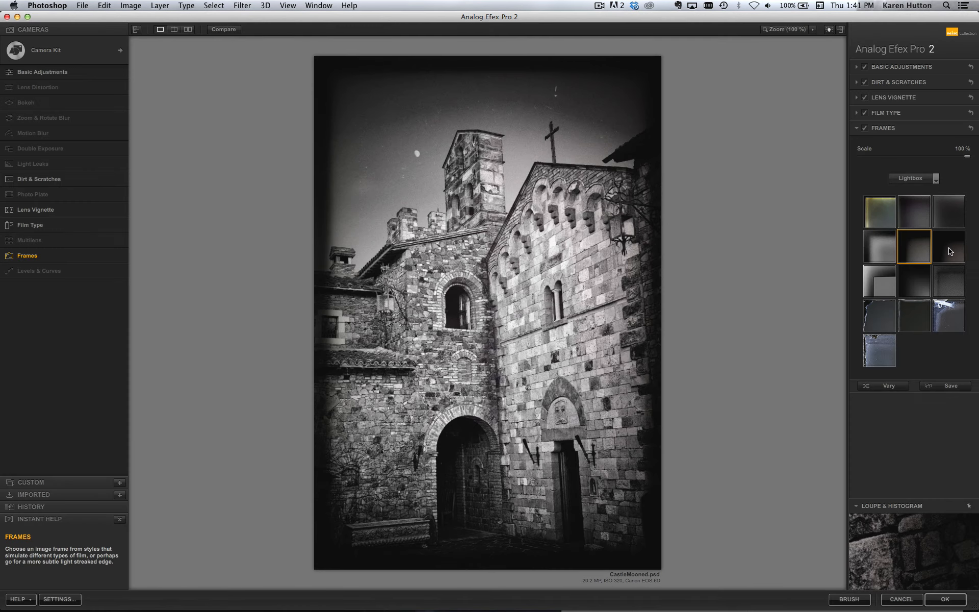
{"action": "left_click", "coordinate": [948, 254]}
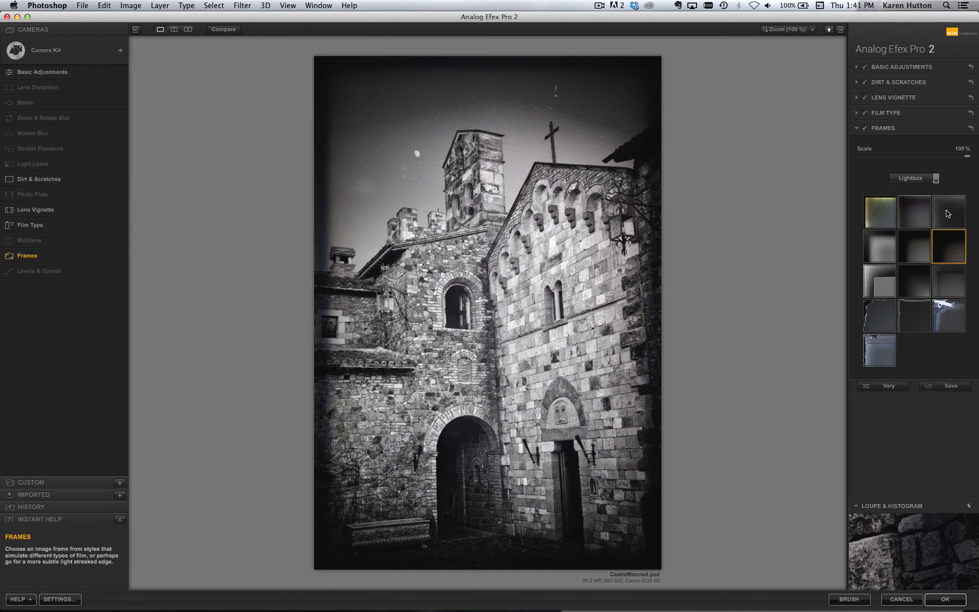
{"action": "left_click", "coordinate": [947, 214]}
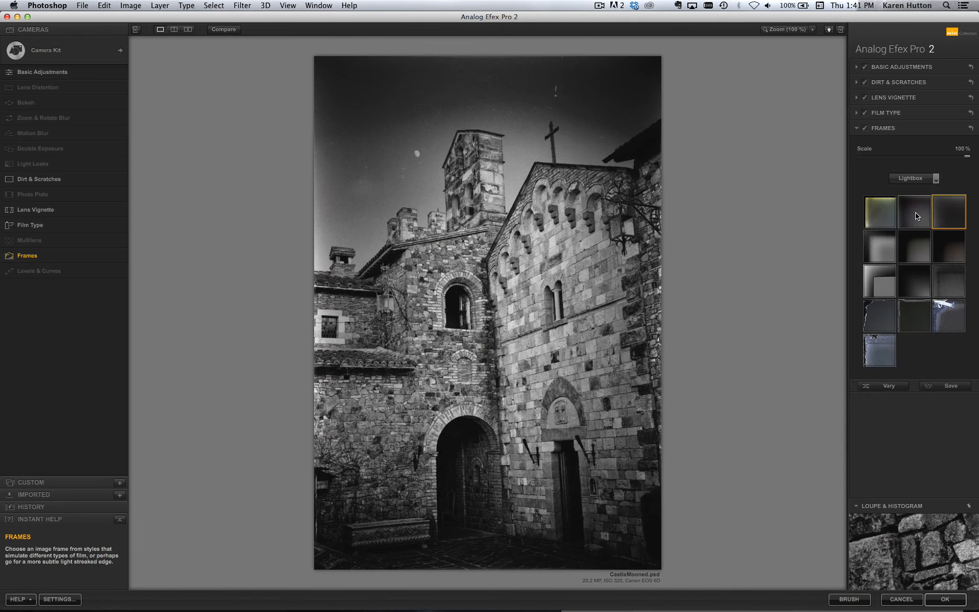
{"action": "left_click", "coordinate": [915, 216]}
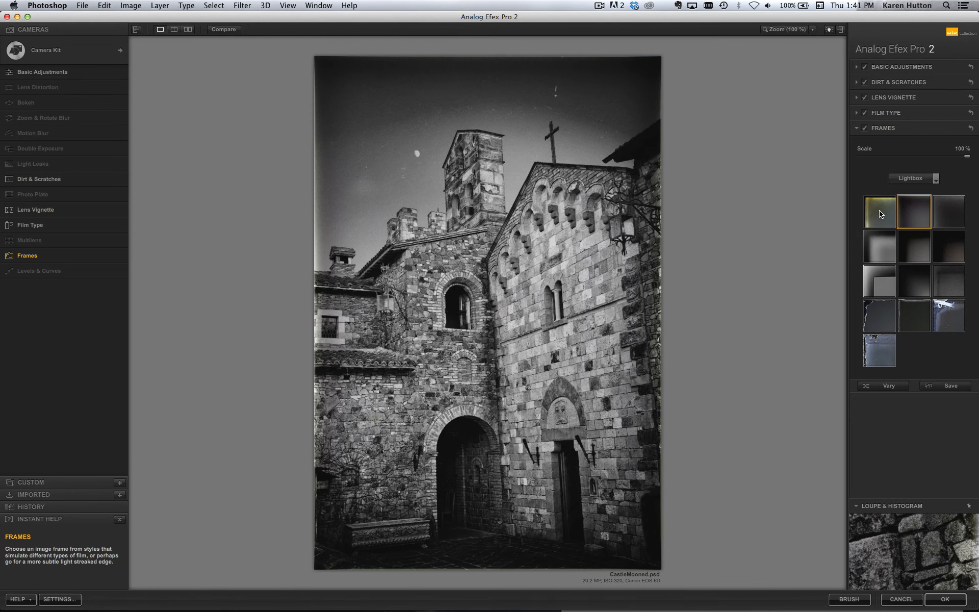
{"action": "left_click", "coordinate": [880, 211]}
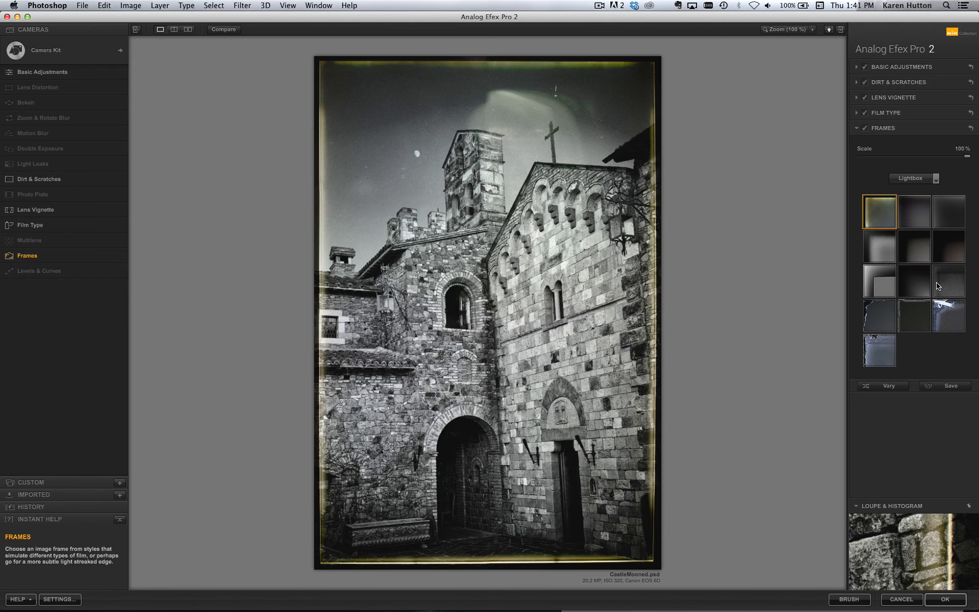
Compare the second and third Lightbox frames in the third row, choose the third, and apply the filter to the photo.
{"action": "left_click", "coordinate": [915, 288]}
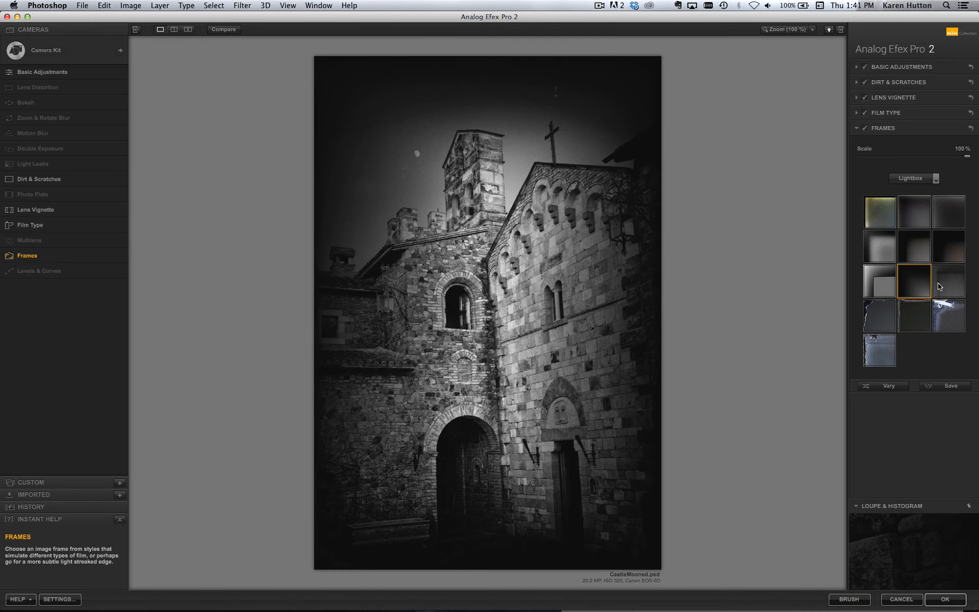
{"action": "left_click", "coordinate": [942, 286]}
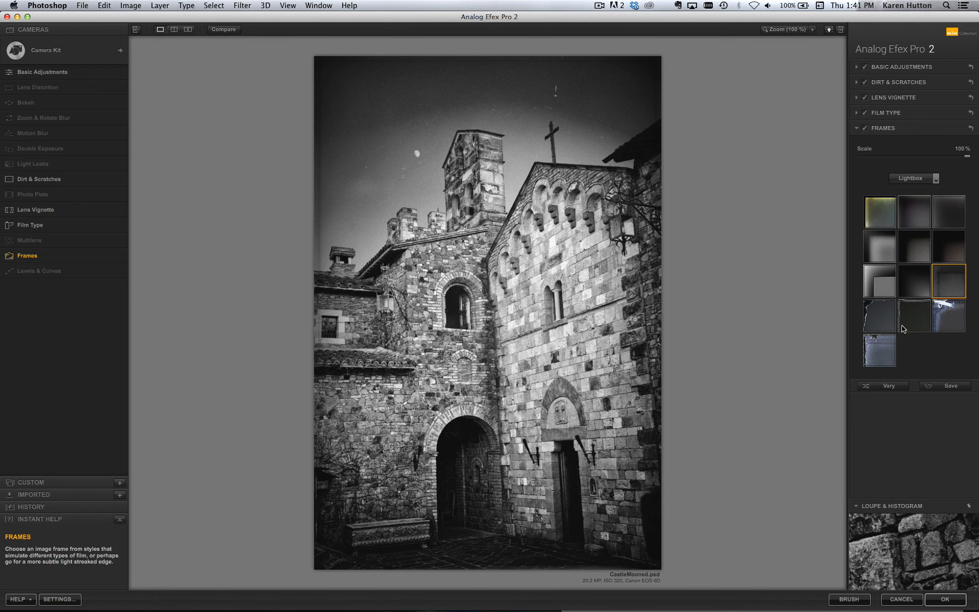
{"action": "left_click", "coordinate": [945, 599]}
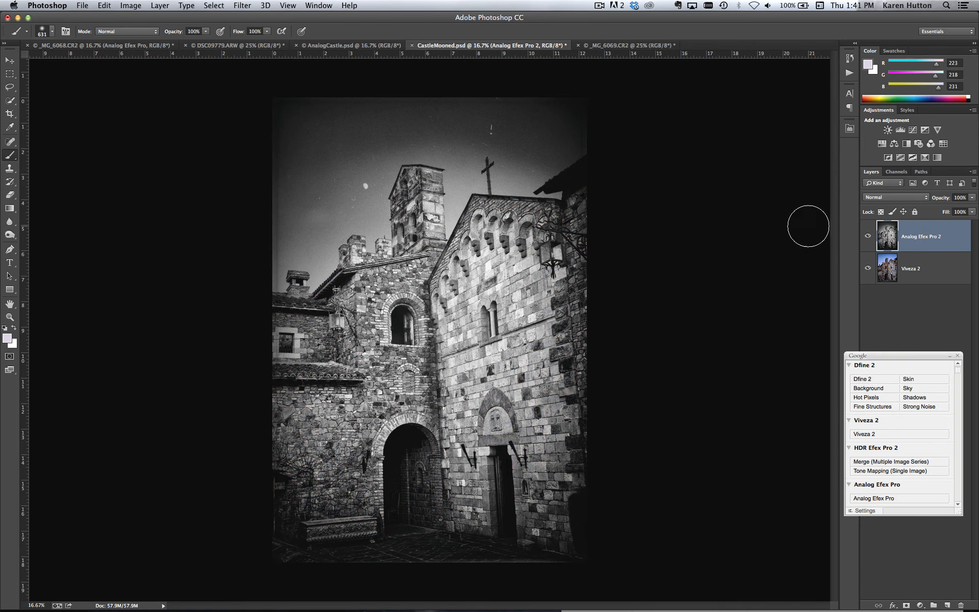
Toggle the Analog Efex Pro 2 layer's visibility to compare before and after, leaving the layer hidden.
{"action": "left_click", "coordinate": [868, 237]}
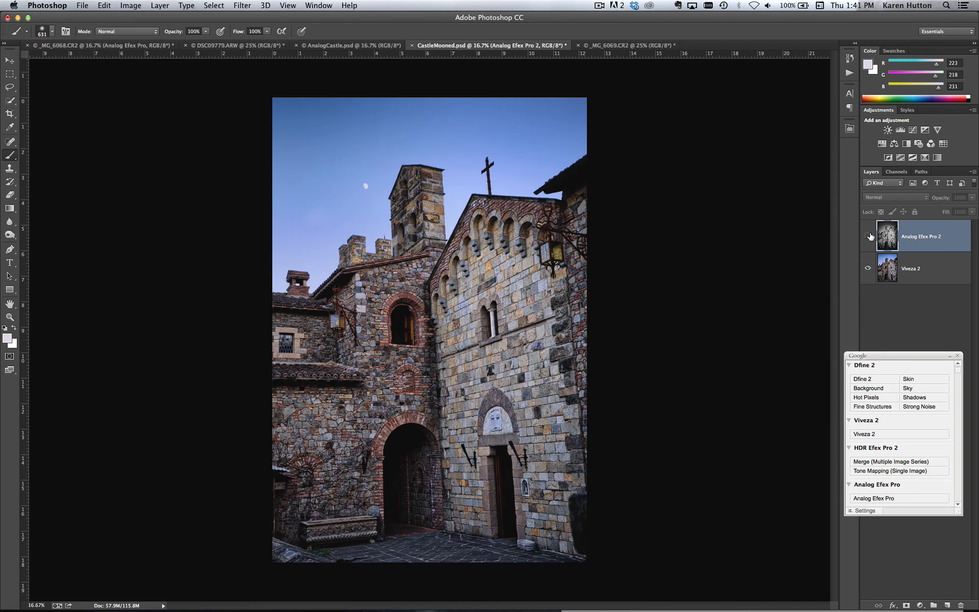
{"action": "left_click", "coordinate": [869, 236]}
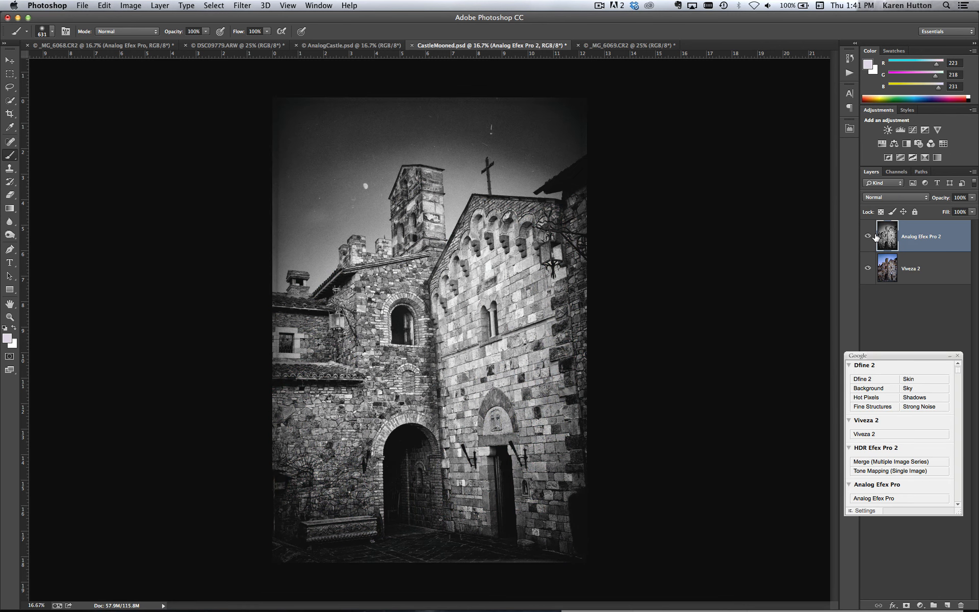
{"action": "left_click", "coordinate": [868, 236]}
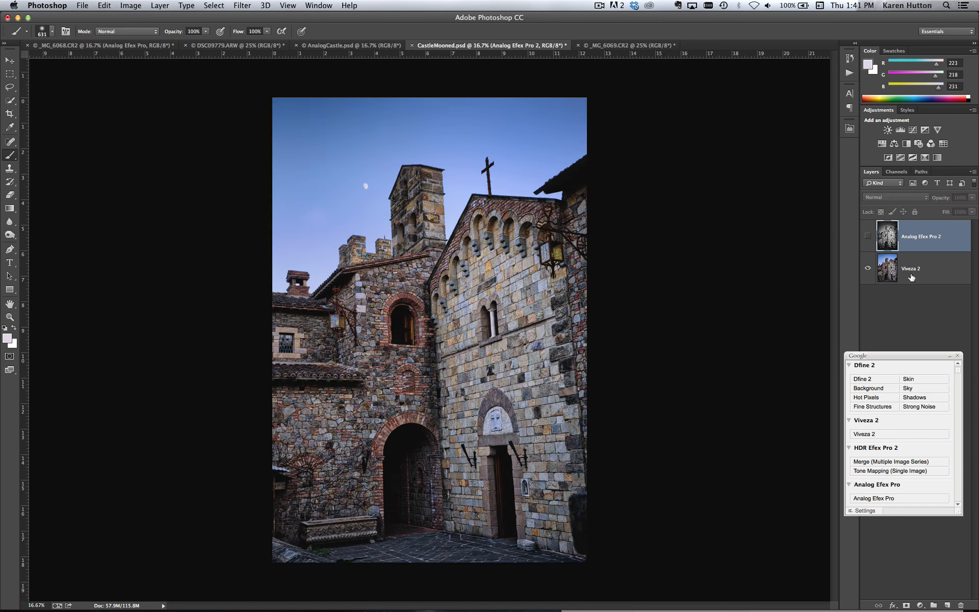
Select the Viveza 2 layer and launch the Analog Efex Pro 2 filter on it.
{"action": "left_click", "coordinate": [914, 274]}
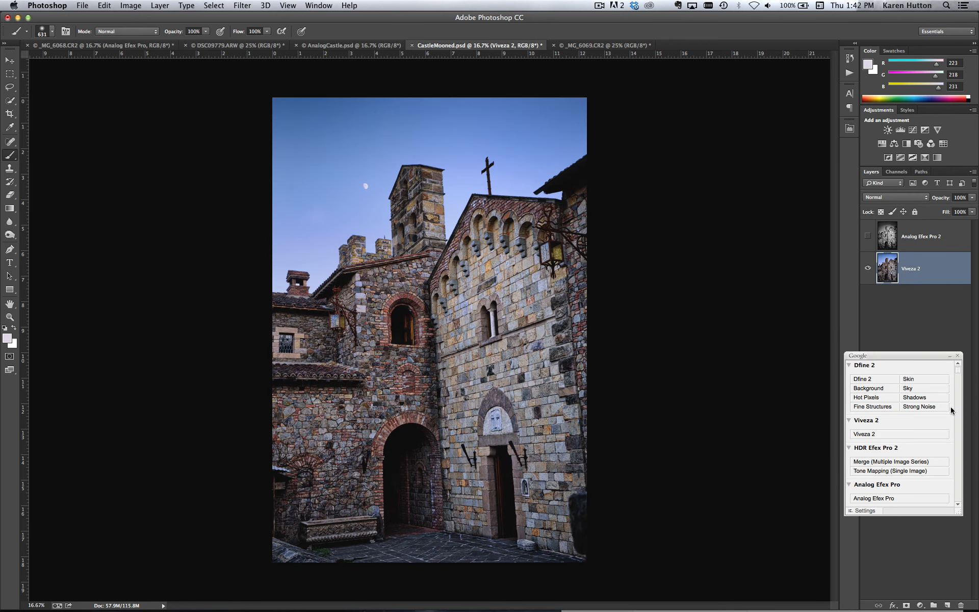
{"action": "left_click_drag", "start_coordinate": [964, 375], "coordinate": [955, 415]}
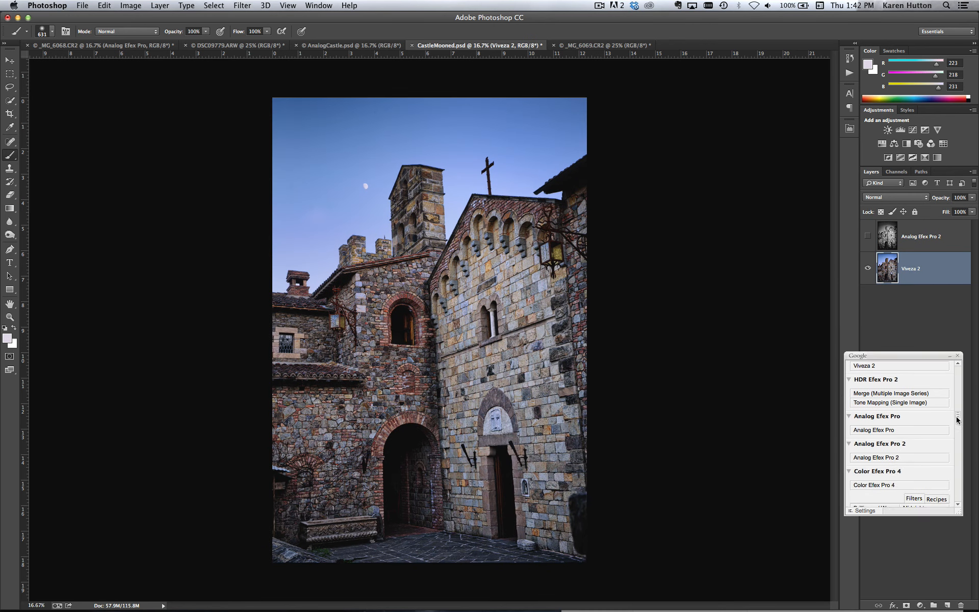
{"action": "left_click", "coordinate": [895, 455]}
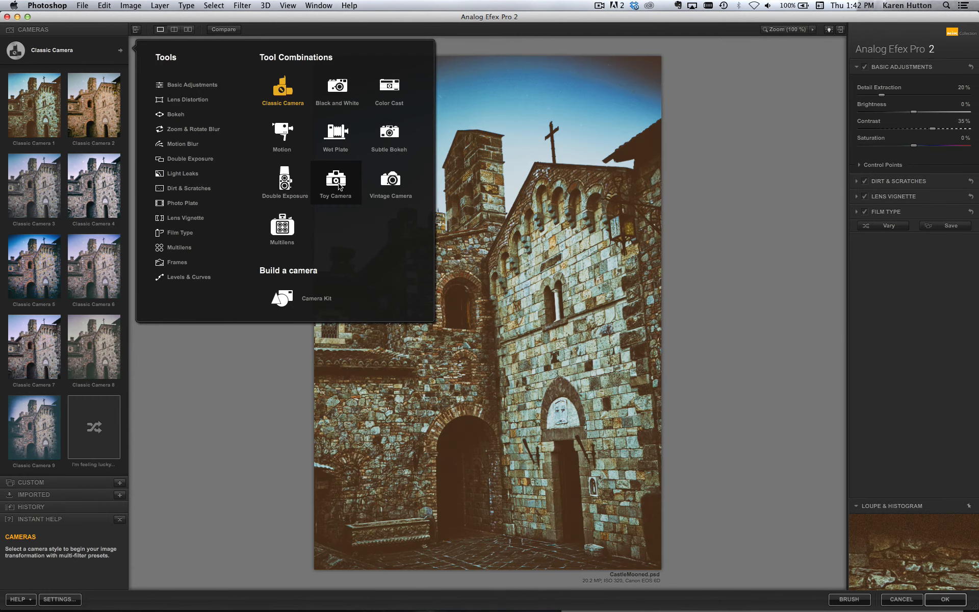
Switch to the Toy Camera tool combination, apply the Toy Camera 7 preset and expand its basic adjustments.
{"action": "left_click", "coordinate": [335, 181]}
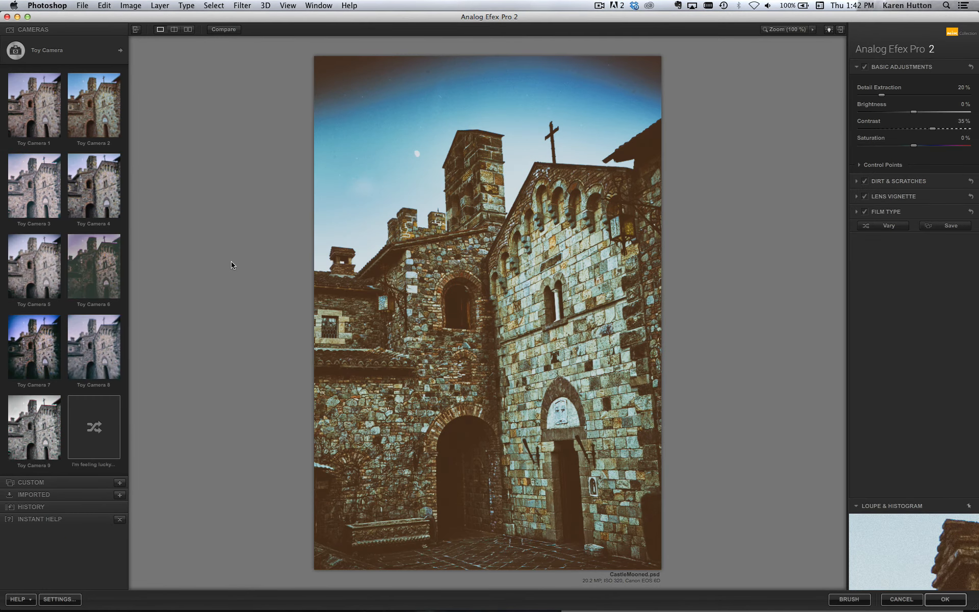
{"action": "left_click", "coordinate": [33, 347]}
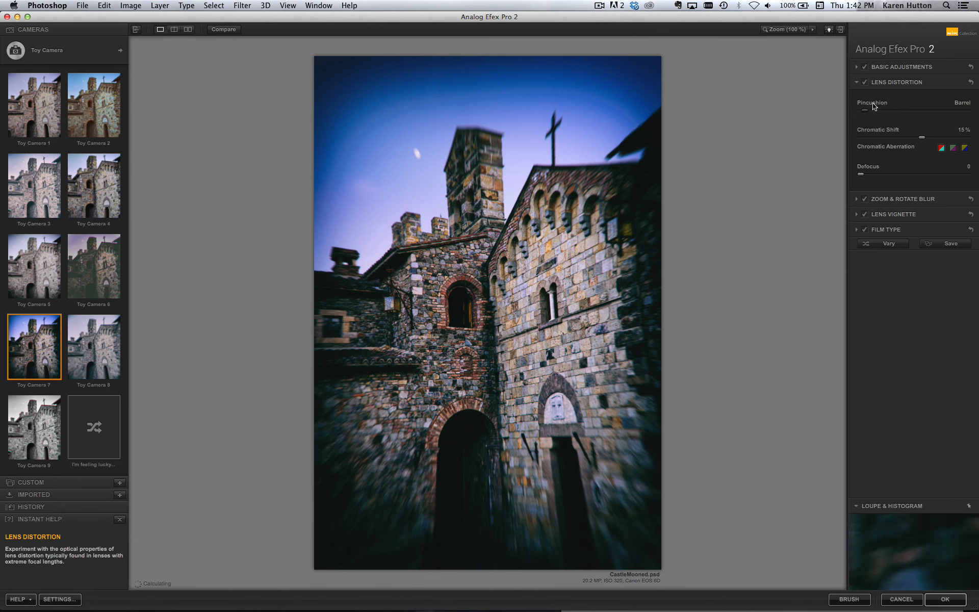
{"action": "left_click", "coordinate": [898, 67]}
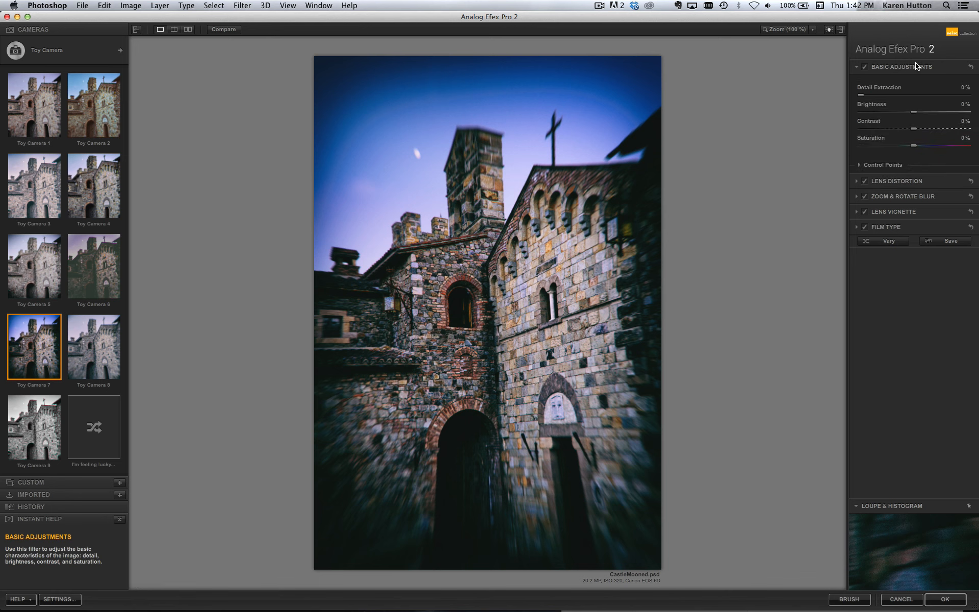
Set the basic adjustments to 21% Detail Extraction with Brightness at 0%, leaving Contrast and Saturation alone.
{"action": "left_click_drag", "start_coordinate": [922, 116], "coordinate": [923, 115]}
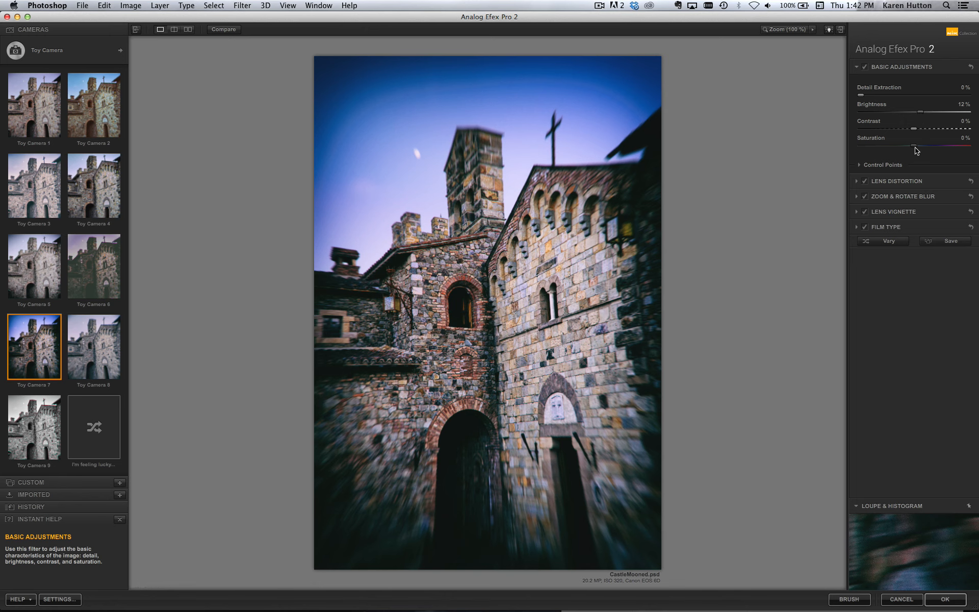
{"action": "left_click_drag", "start_coordinate": [862, 95], "coordinate": [886, 95]}
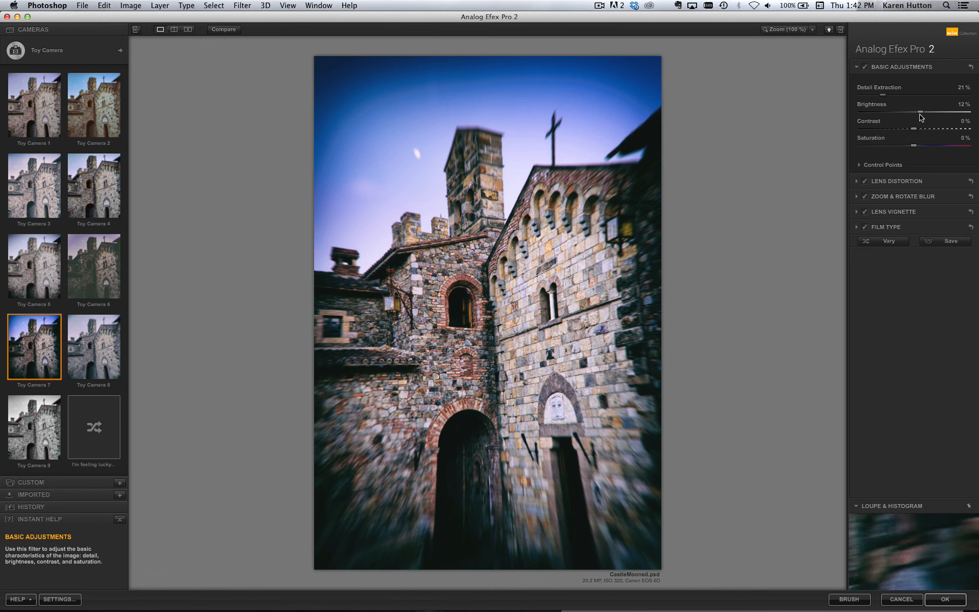
{"action": "left_click_drag", "start_coordinate": [918, 116], "coordinate": [914, 115]}
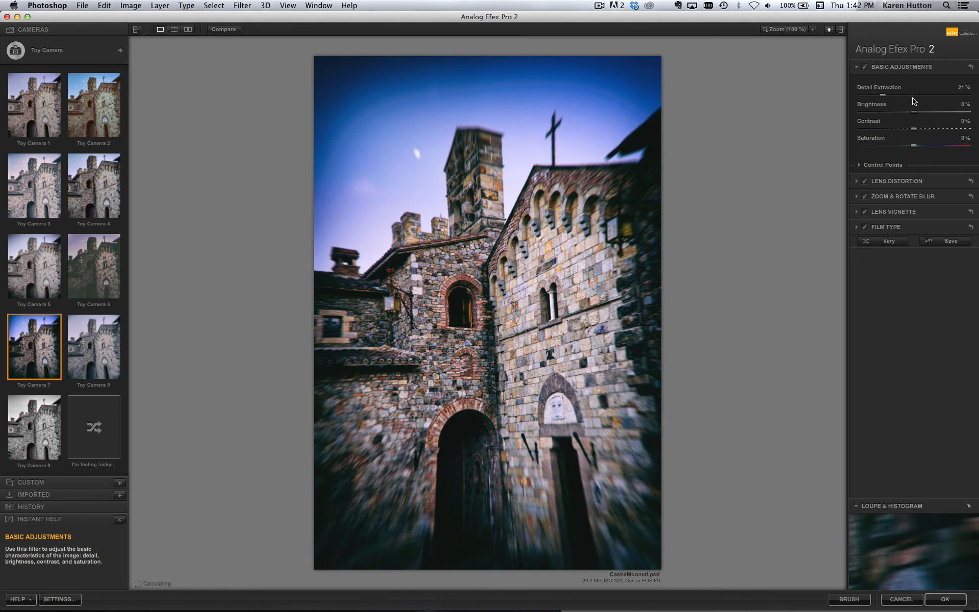
{"action": "left_click", "coordinate": [917, 65]}
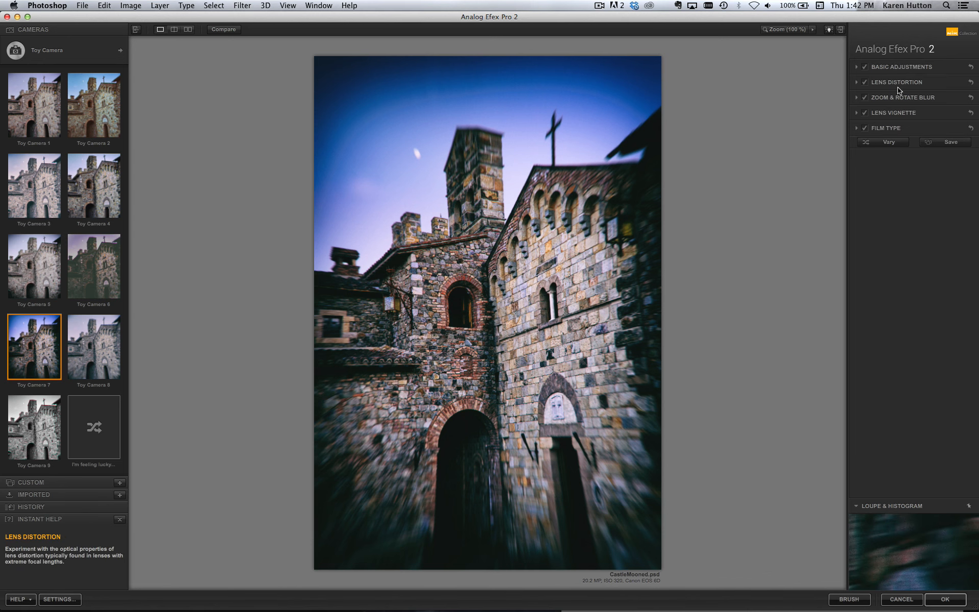
Try the lens distortion at its Barrel extreme and return it to the Pincushion end of the range.
{"action": "left_click", "coordinate": [893, 82]}
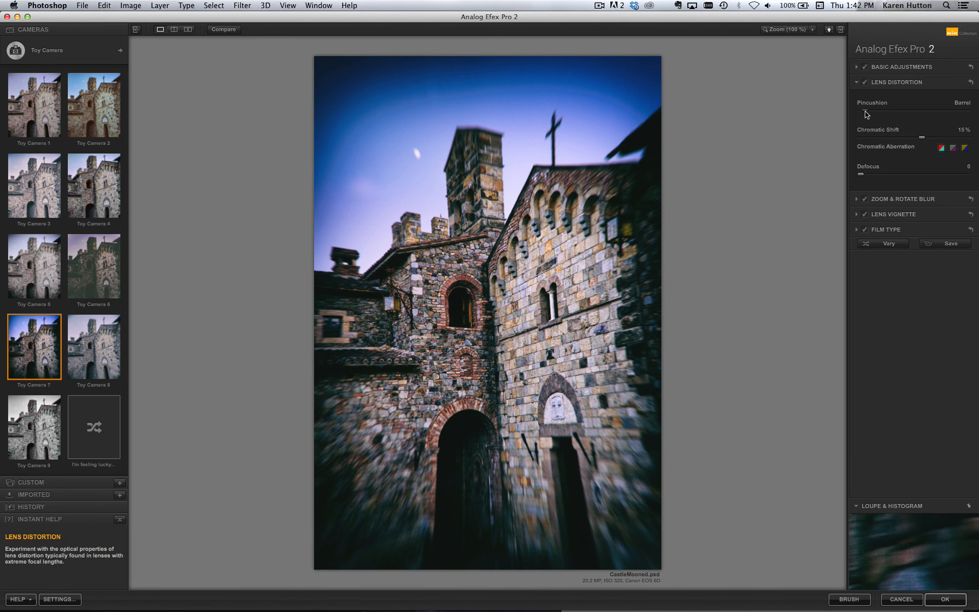
{"action": "left_click_drag", "start_coordinate": [866, 112], "coordinate": [847, 110]}
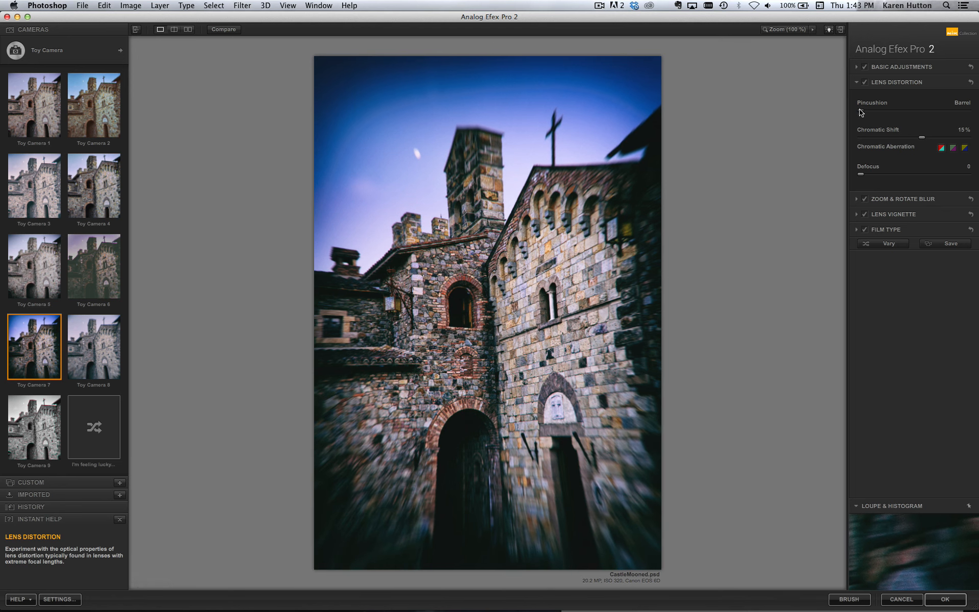
{"action": "left_click_drag", "start_coordinate": [861, 113], "coordinate": [978, 123]}
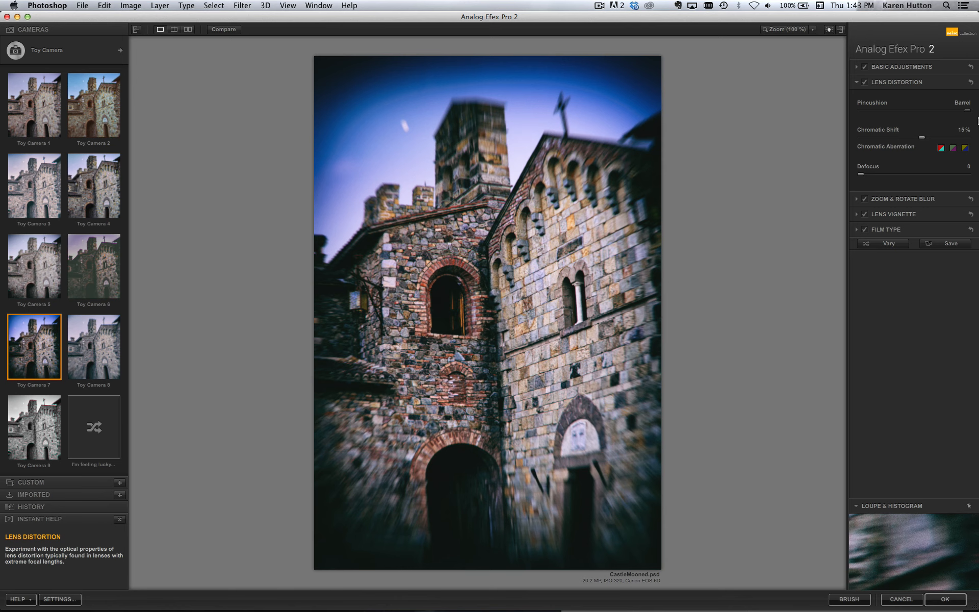
{"action": "left_click_drag", "start_coordinate": [955, 112], "coordinate": [846, 108]}
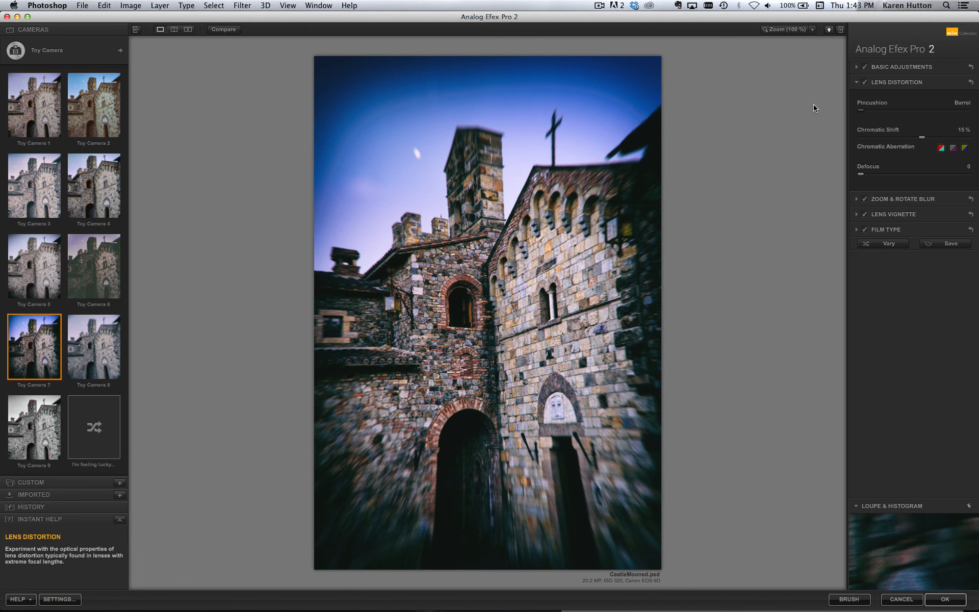
{"action": "left_click_drag", "start_coordinate": [868, 110], "coordinate": [967, 120]}
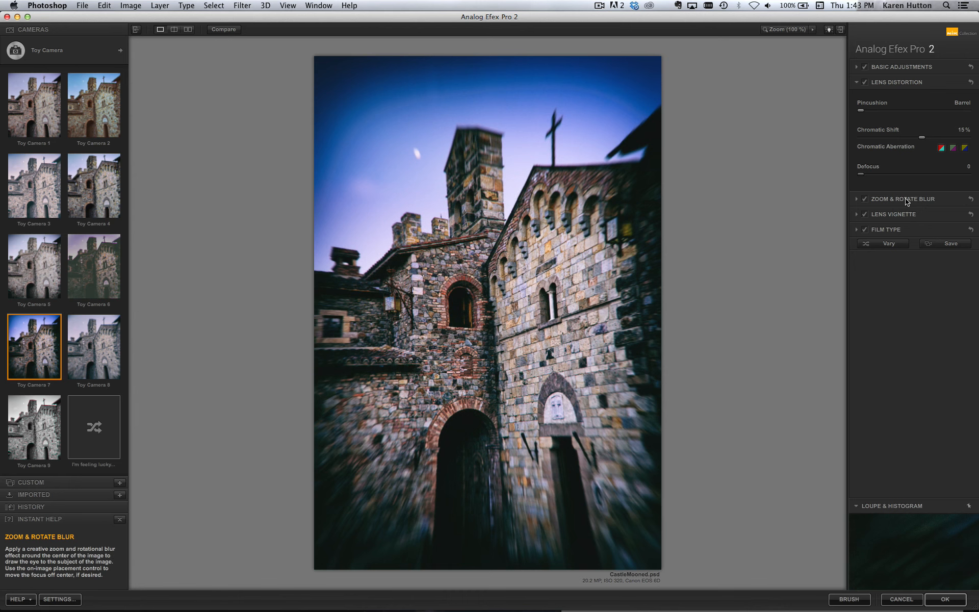
Set the zoom blur's Protect Center to 70% and shift the blur center slightly down and right on the castle.
{"action": "left_click", "coordinate": [906, 200]}
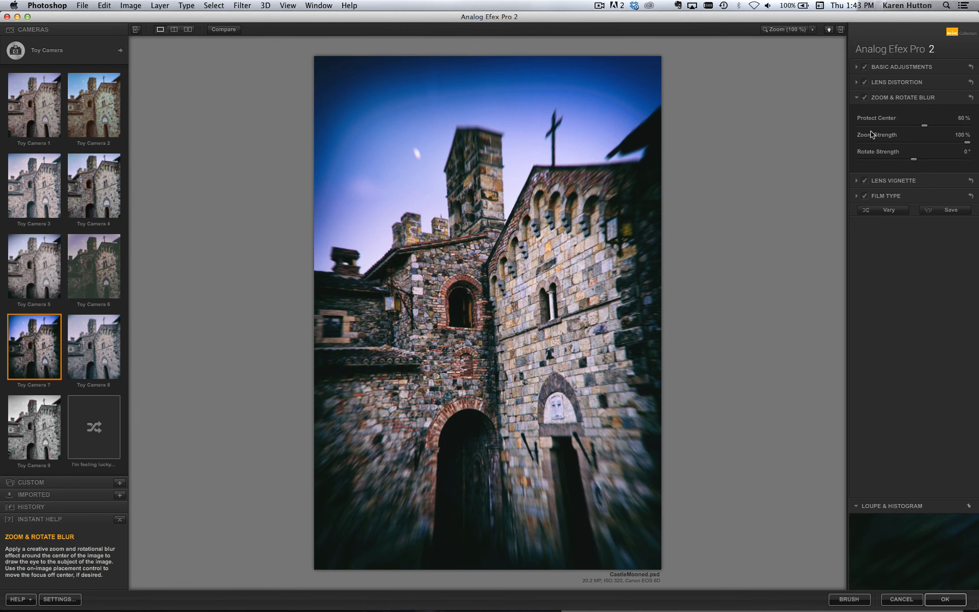
{"action": "mouse_move", "coordinate": [922, 126]}
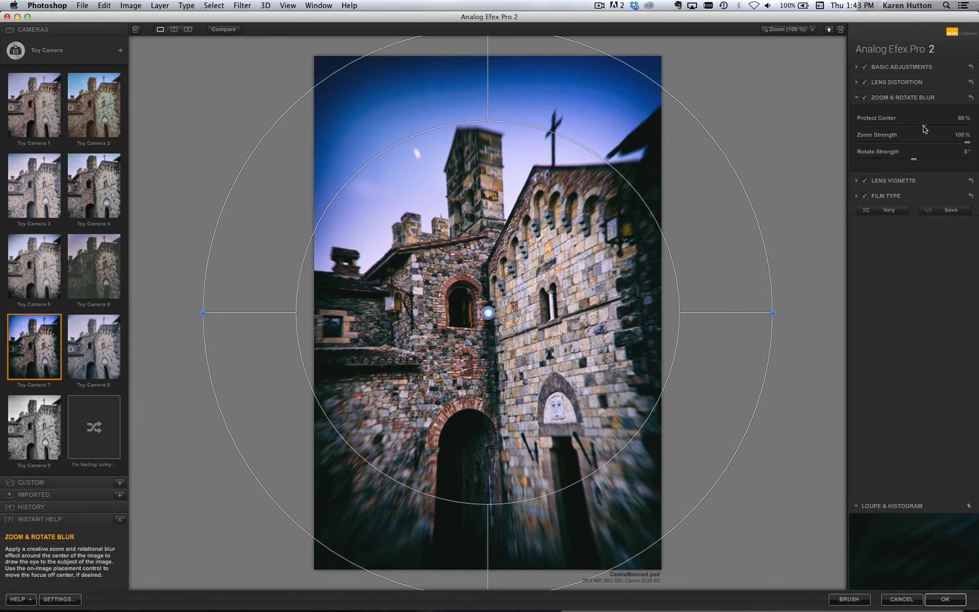
{"action": "left_click_drag", "start_coordinate": [924, 126], "coordinate": [935, 126]}
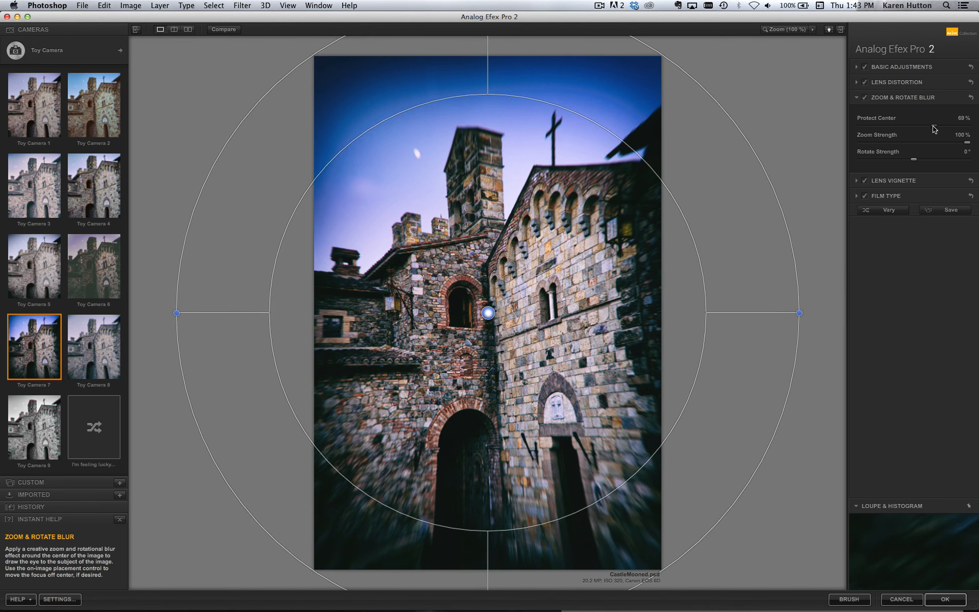
{"action": "mouse_move", "coordinate": [675, 201]}
{"action": "left_mouse_down"}
{"action": "mouse_move", "coordinate": [685, 196]}
{"action": "mouse_move", "coordinate": [673, 208]}
{"action": "mouse_move", "coordinate": [678, 201]}
{"action": "left_mouse_up"}
{"action": "left_click_drag", "start_coordinate": [489, 313], "coordinate": [495, 336]}
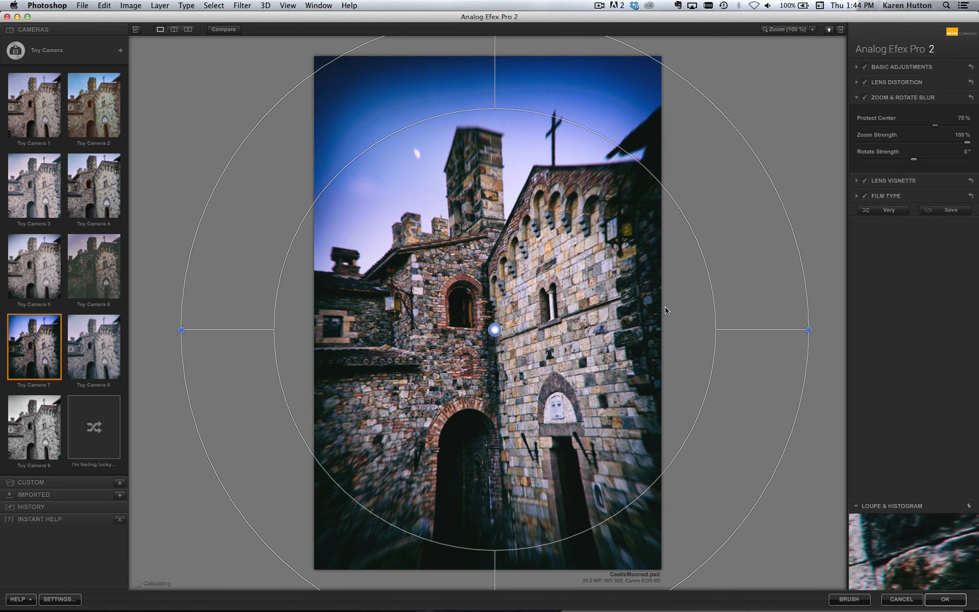
Set the lens vignette to an amount of -25%, a slightly less rectangular shape and a size of 60%.
{"action": "left_click", "coordinate": [857, 97]}
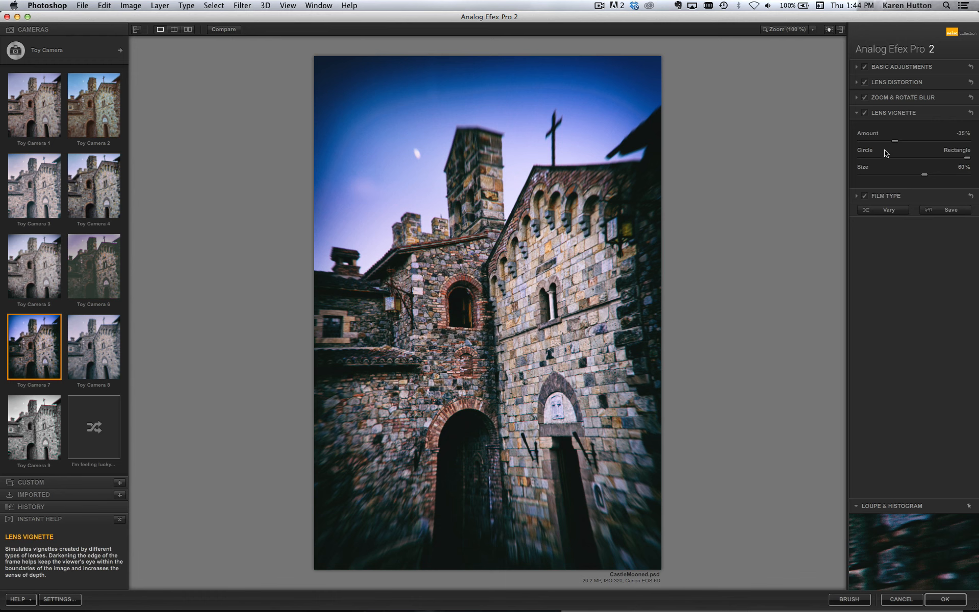
{"action": "left_click_drag", "start_coordinate": [896, 141], "coordinate": [897, 141]}
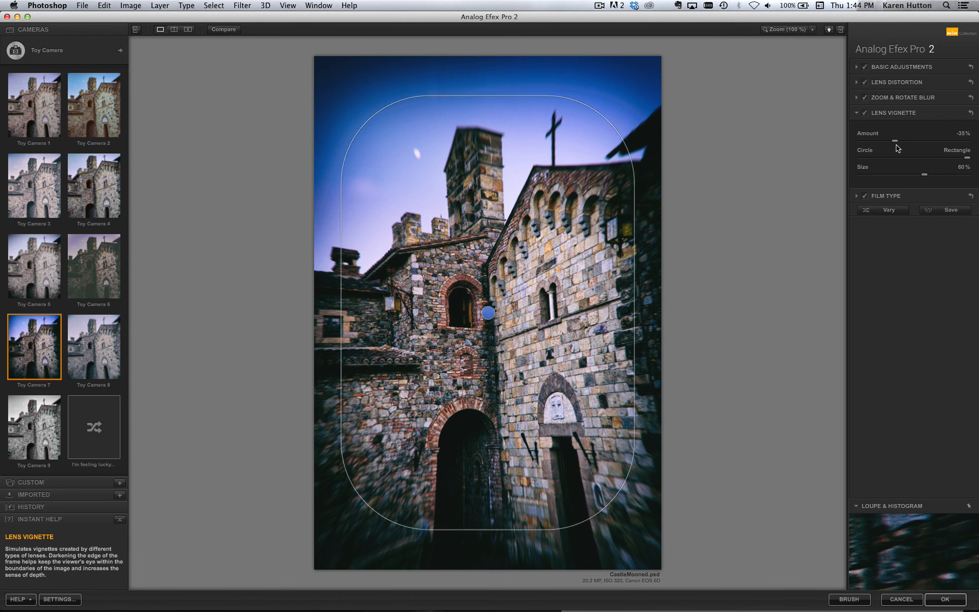
{"action": "left_click_drag", "start_coordinate": [894, 142], "coordinate": [855, 158]}
{"action": "left_click", "coordinate": [938, 158]}
{"action": "left_click", "coordinate": [952, 158]}
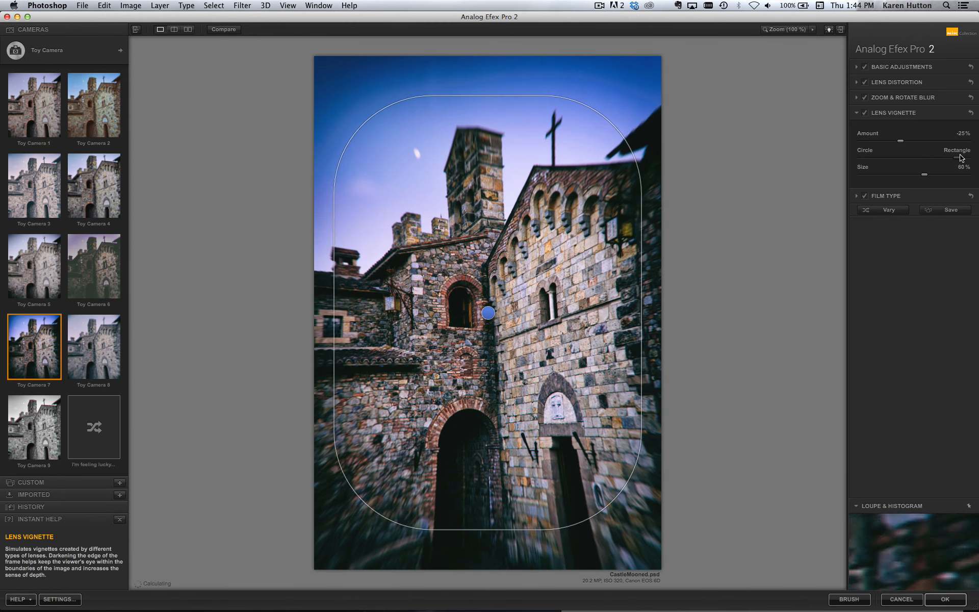
{"action": "left_click_drag", "start_coordinate": [928, 172], "coordinate": [930, 174]}
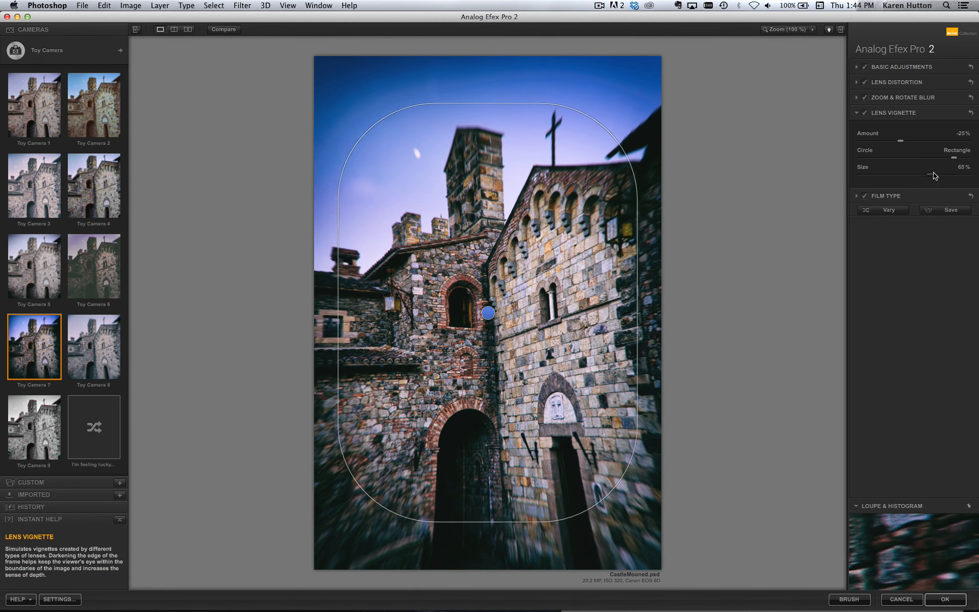
{"action": "left_click_drag", "start_coordinate": [642, 198], "coordinate": [652, 188]}
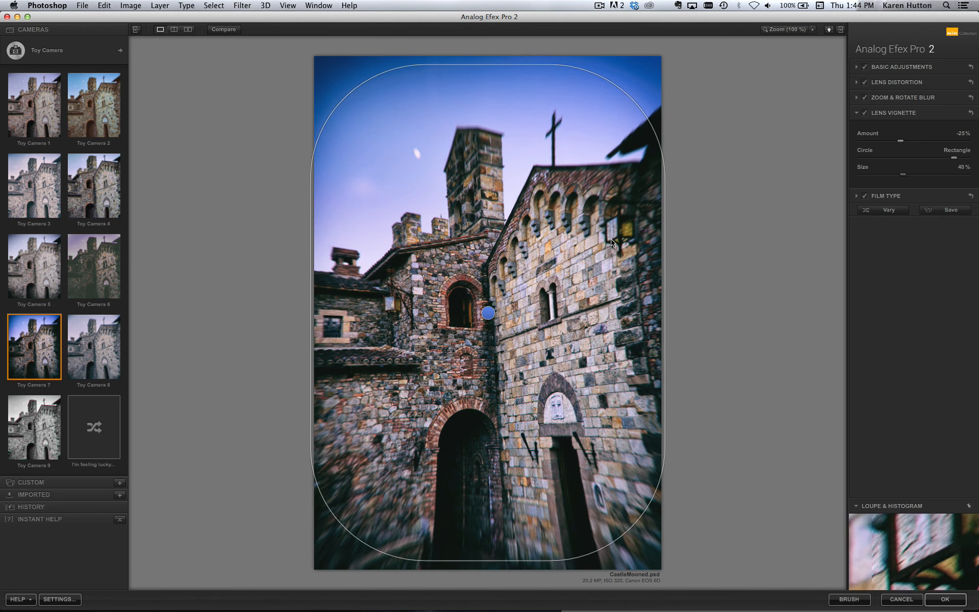
{"action": "left_click_drag", "start_coordinate": [614, 236], "coordinate": [644, 223]}
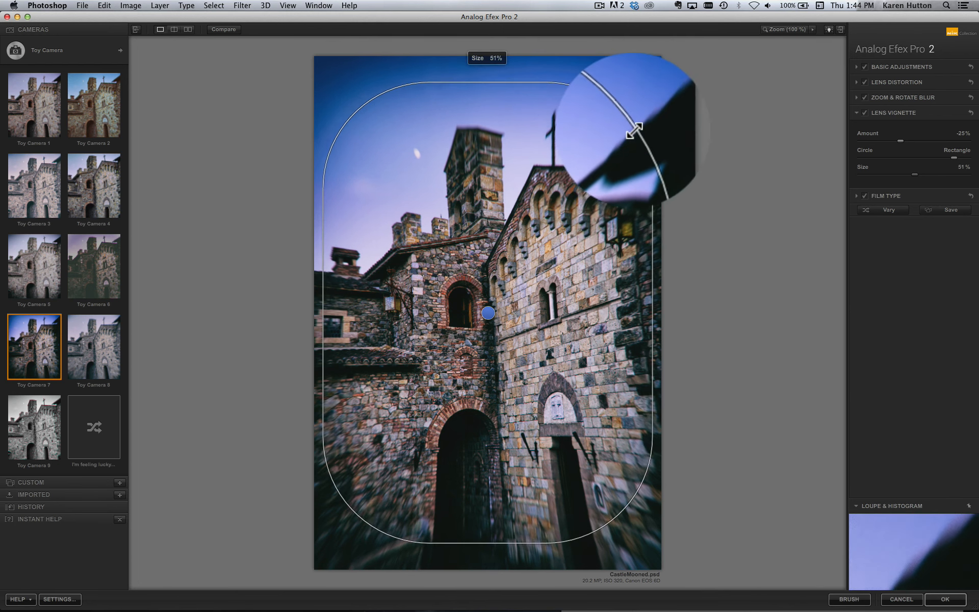
{"action": "left_click_drag", "start_coordinate": [487, 90], "coordinate": [496, 87]}
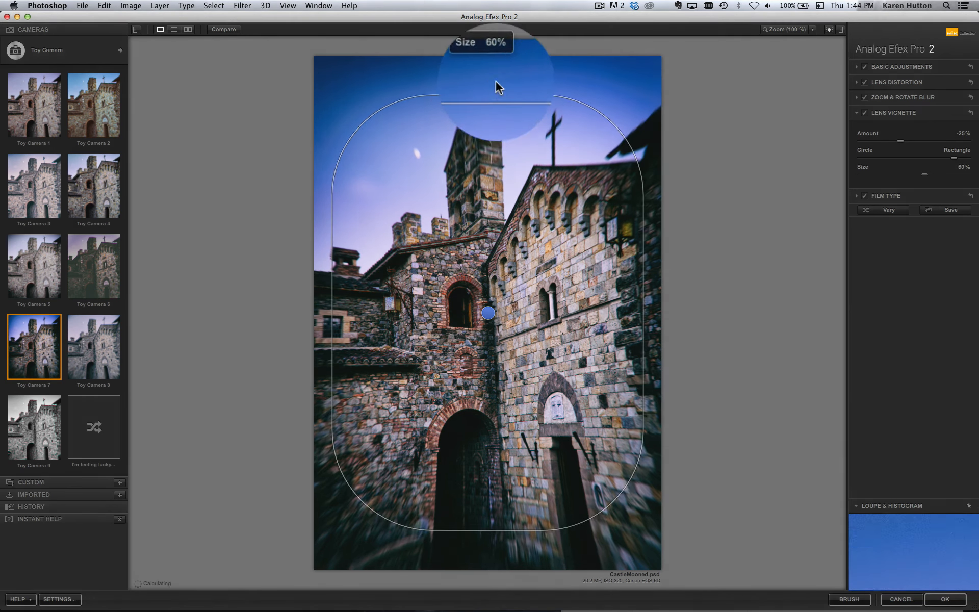
Randomize the combined Toy Camera filters subtly with repeated Vary runs.
{"action": "left_click", "coordinate": [889, 213]}
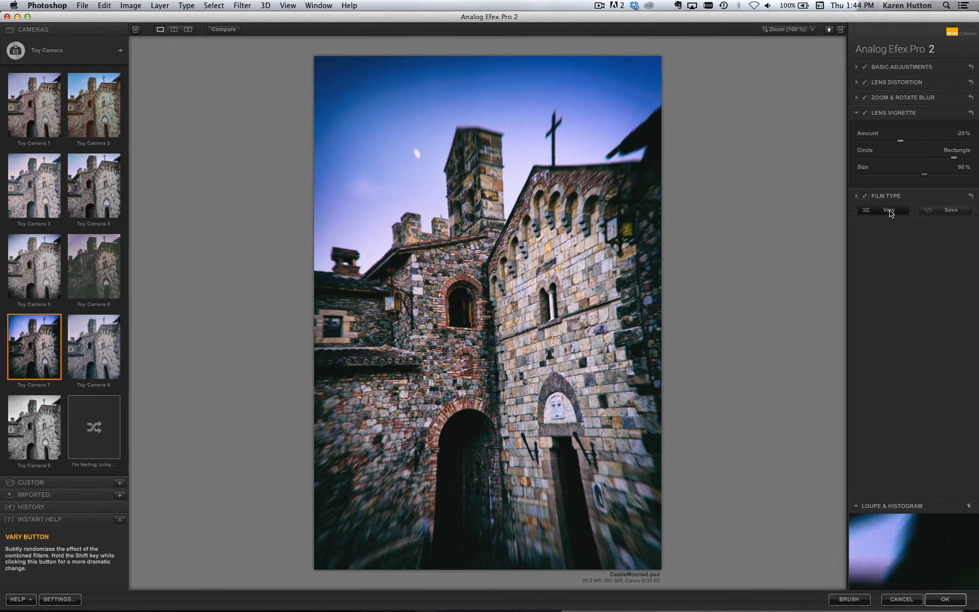
{"action": "left_click", "coordinate": [890, 212]}
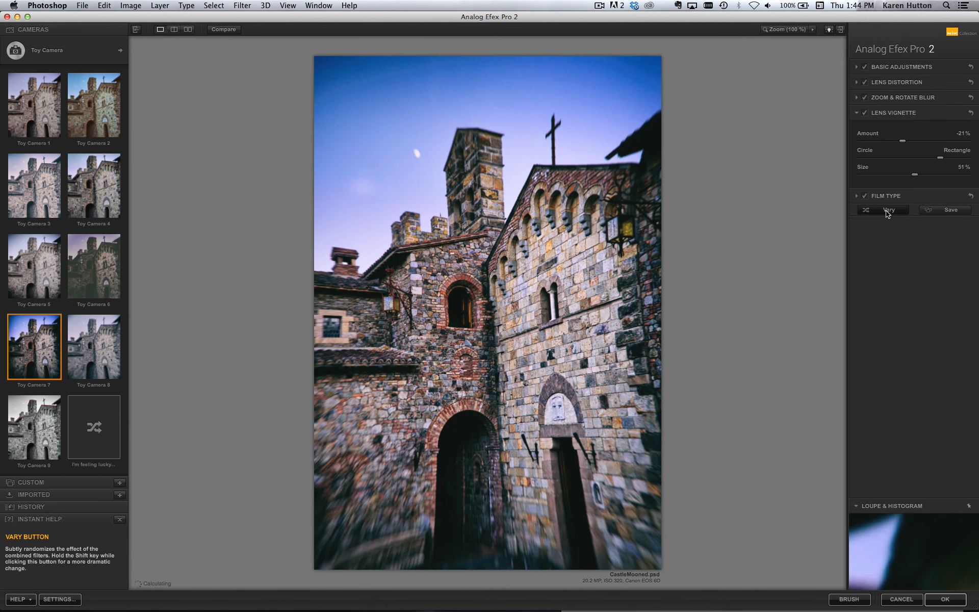
{"action": "left_click", "coordinate": [889, 211]}
Compare the photo with and without the Toy Camera effect and show the hidden top Analog Efex Pro 2 layer.
{"action": "left_click", "coordinate": [229, 30]}
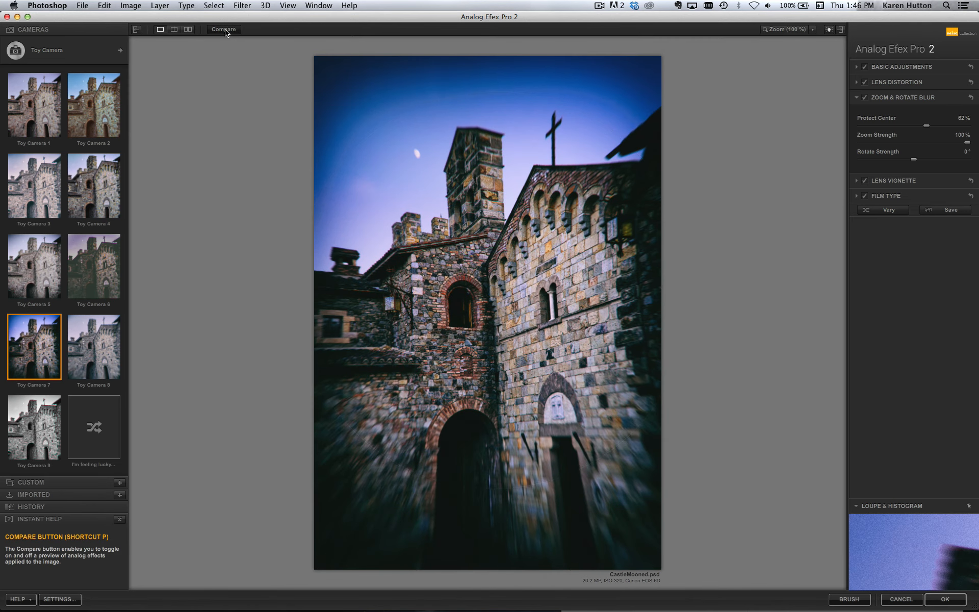
{"action": "left_click", "coordinate": [223, 30]}
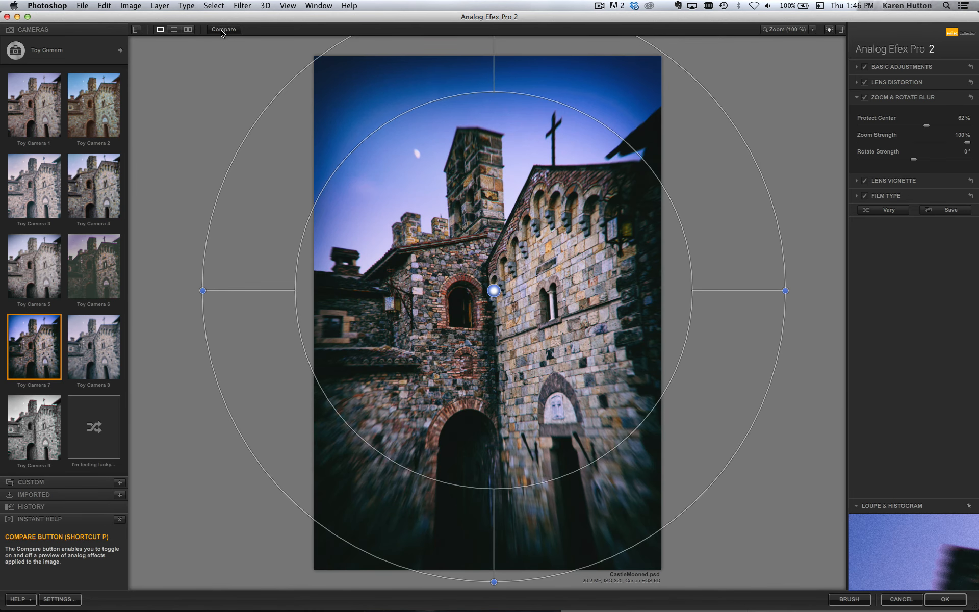
{"action": "left_click", "coordinate": [223, 30]}
{"action": "left_click", "coordinate": [220, 31]}
{"action": "left_click", "coordinate": [224, 32]}
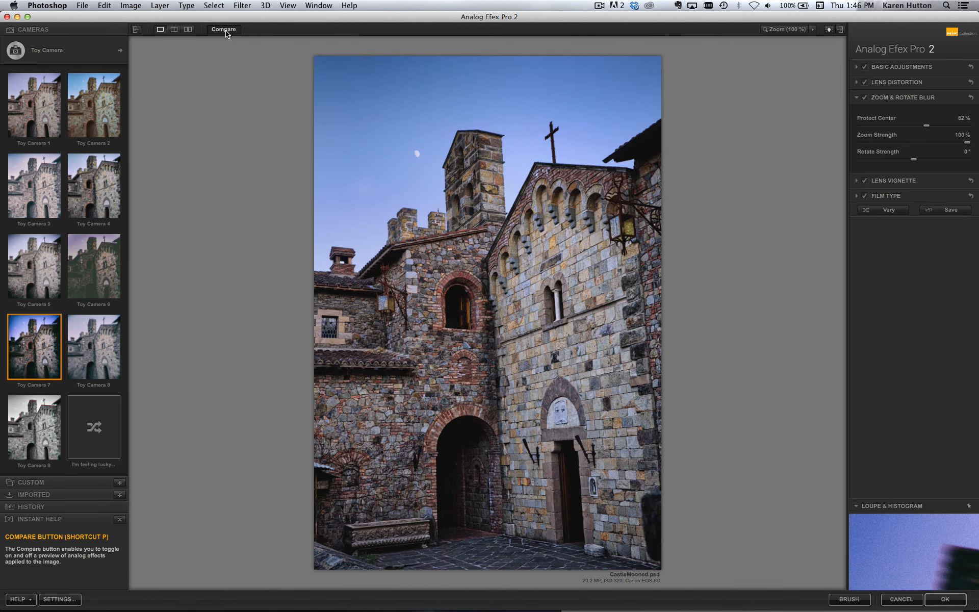
{"action": "left_click", "coordinate": [223, 31]}
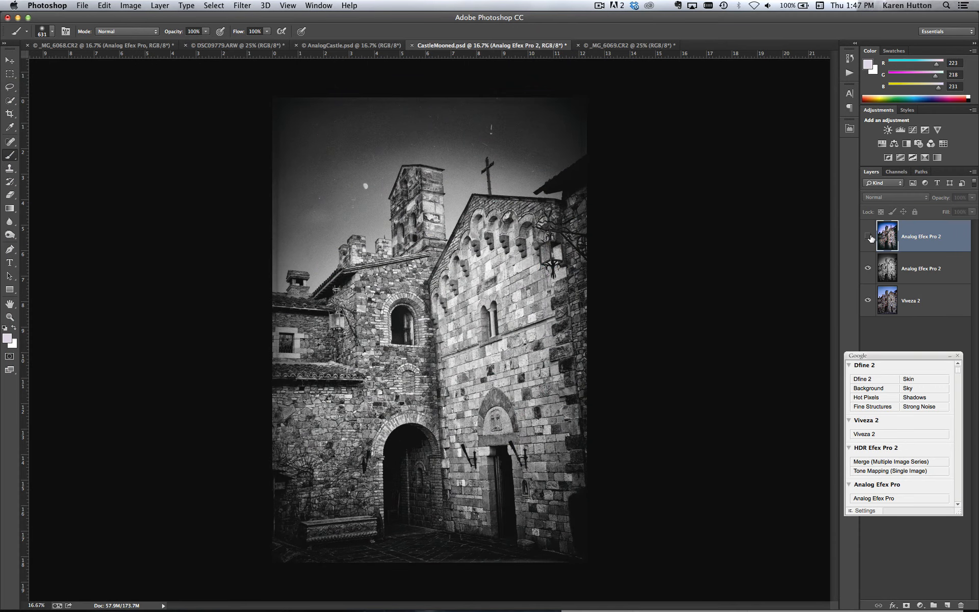
{"action": "left_click", "coordinate": [869, 236]}
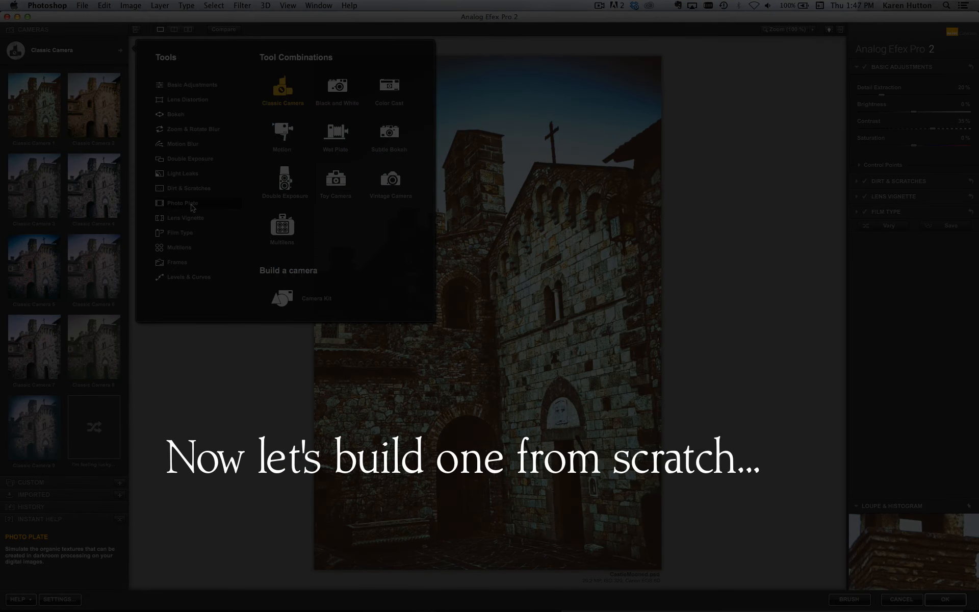
Start a custom camera with the Photo Plate tool, using the last Streaked plate at 74% strength.
{"action": "left_click", "coordinate": [193, 204]}
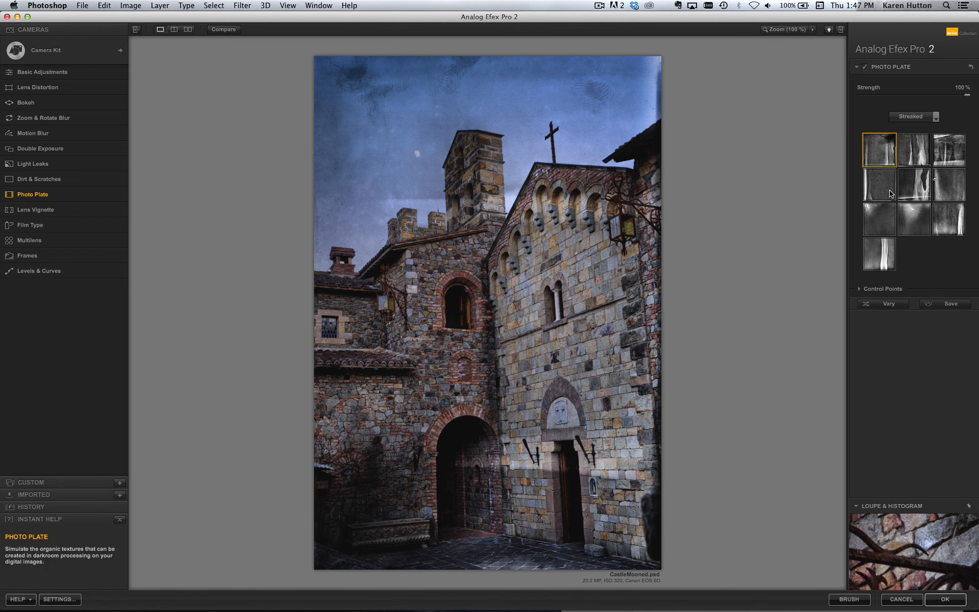
{"action": "left_click", "coordinate": [883, 263]}
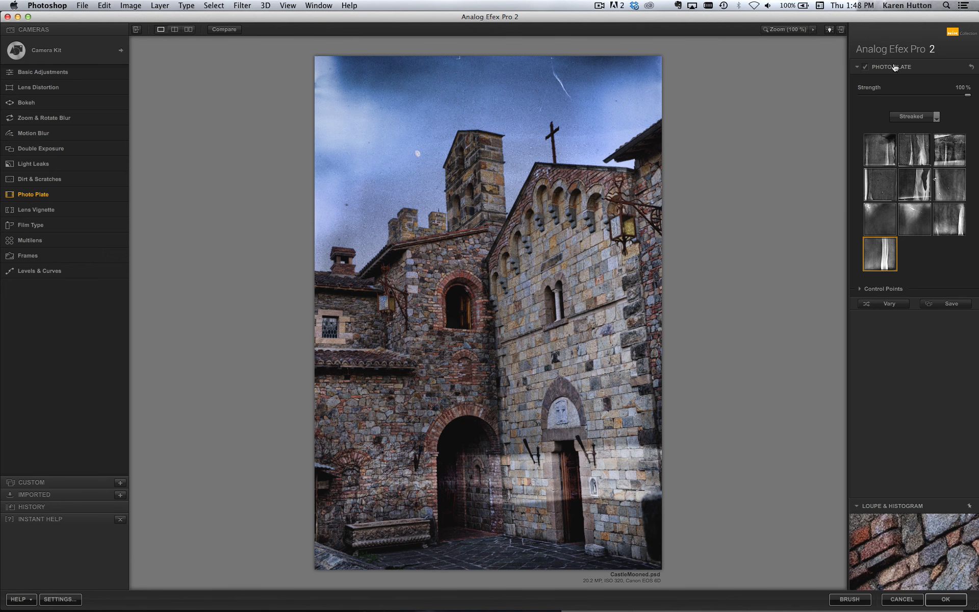
{"action": "left_click_drag", "start_coordinate": [962, 100], "coordinate": [912, 122]}
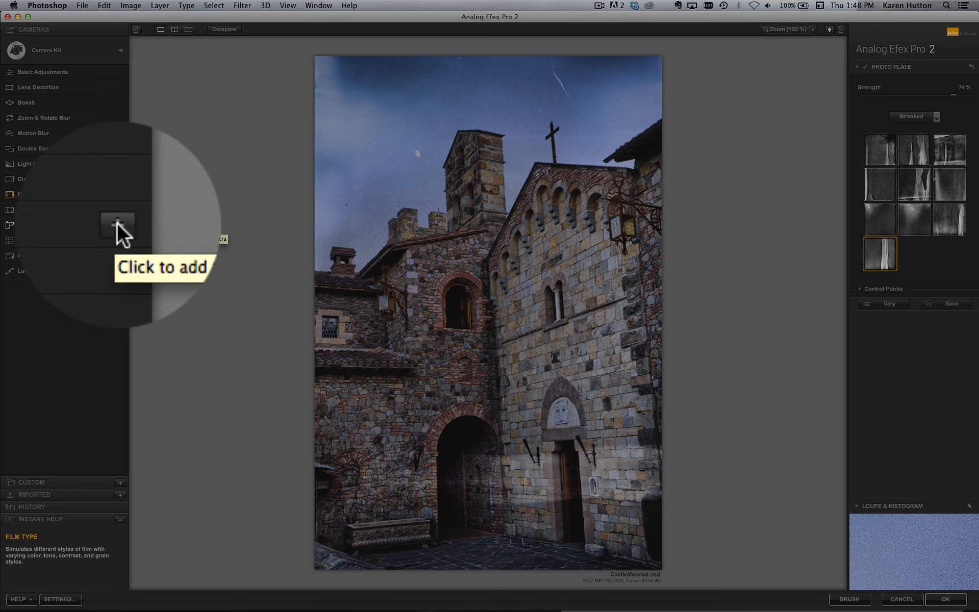
Add the Film Type tool to the camera and apply the second film in the middle row of the Warm set.
{"action": "left_click", "coordinate": [121, 225]}
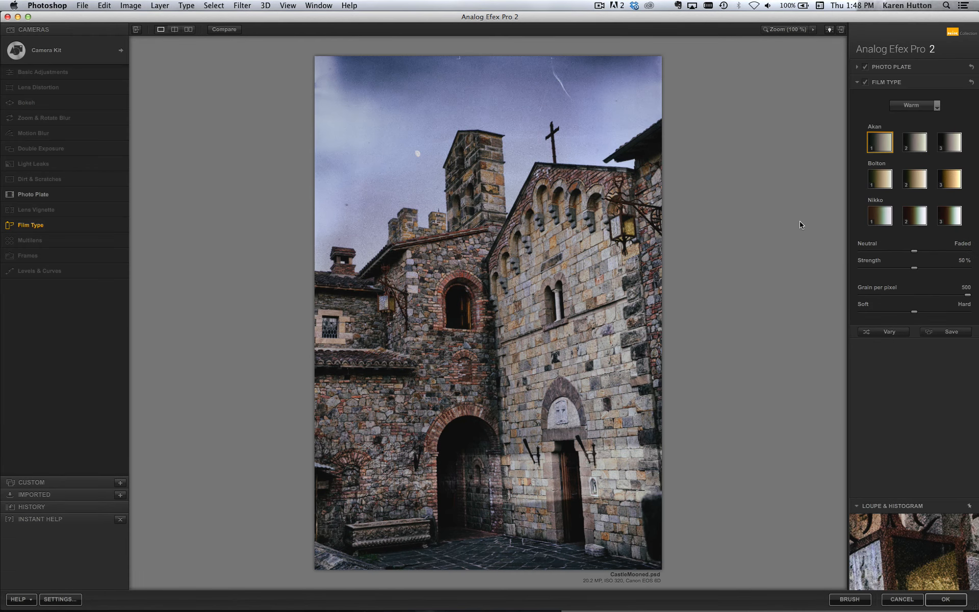
{"action": "left_click", "coordinate": [881, 180]}
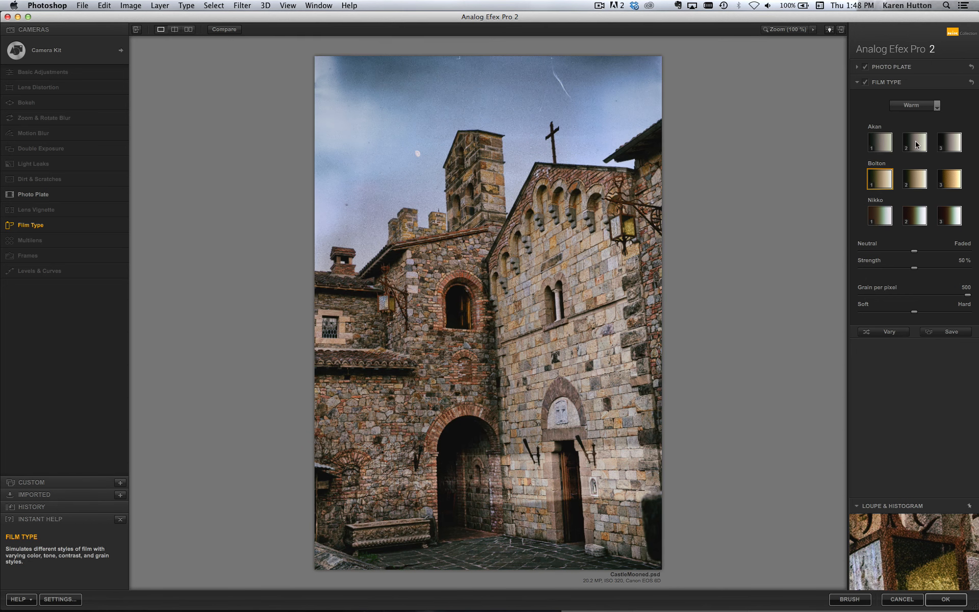
{"action": "left_click", "coordinate": [916, 180]}
Try the third Bennett film from the Cool set, then Fundy and Oze films from the Subtle set.
{"action": "left_click", "coordinate": [916, 106]}
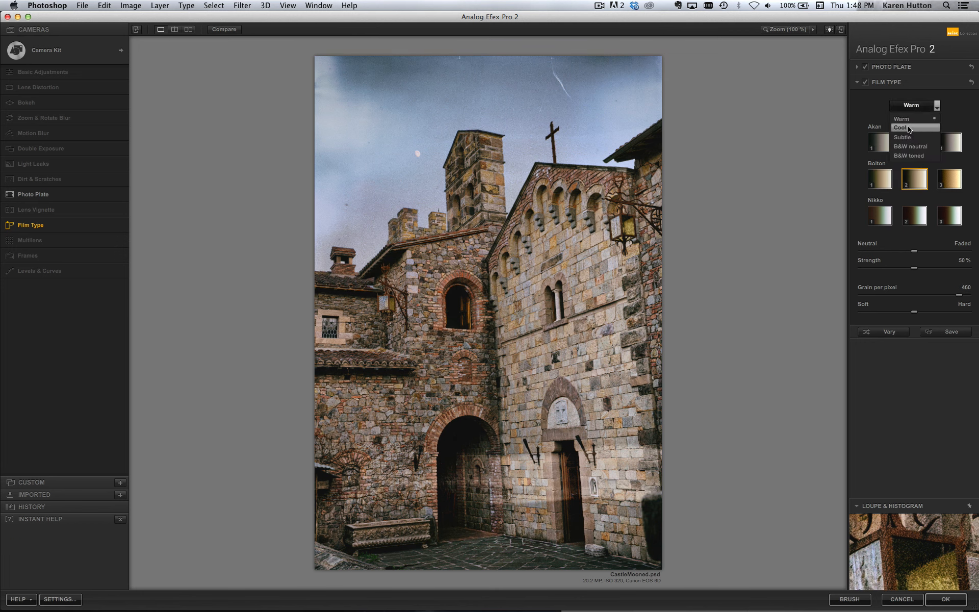
{"action": "left_click", "coordinate": [909, 127]}
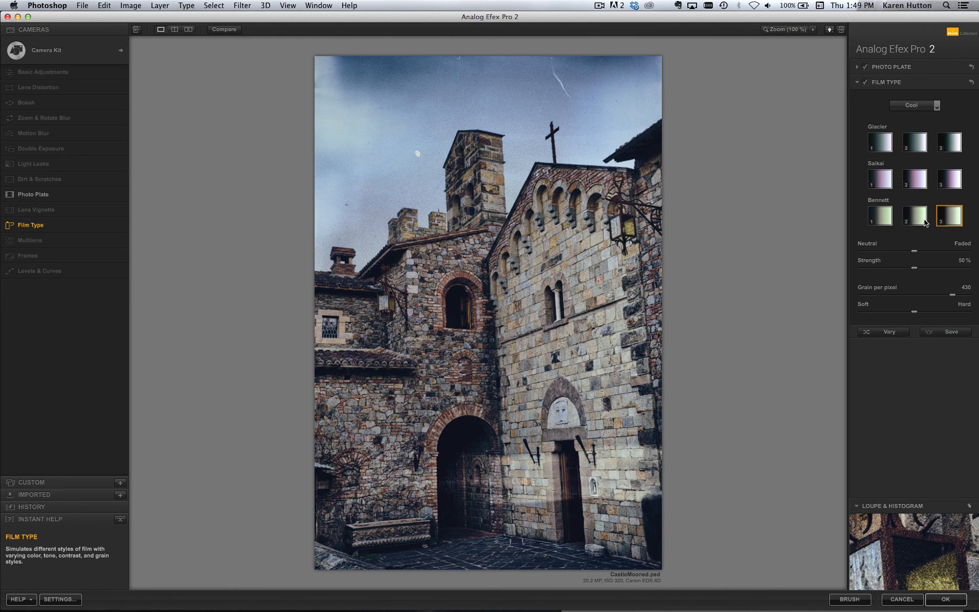
{"action": "left_click", "coordinate": [916, 106]}
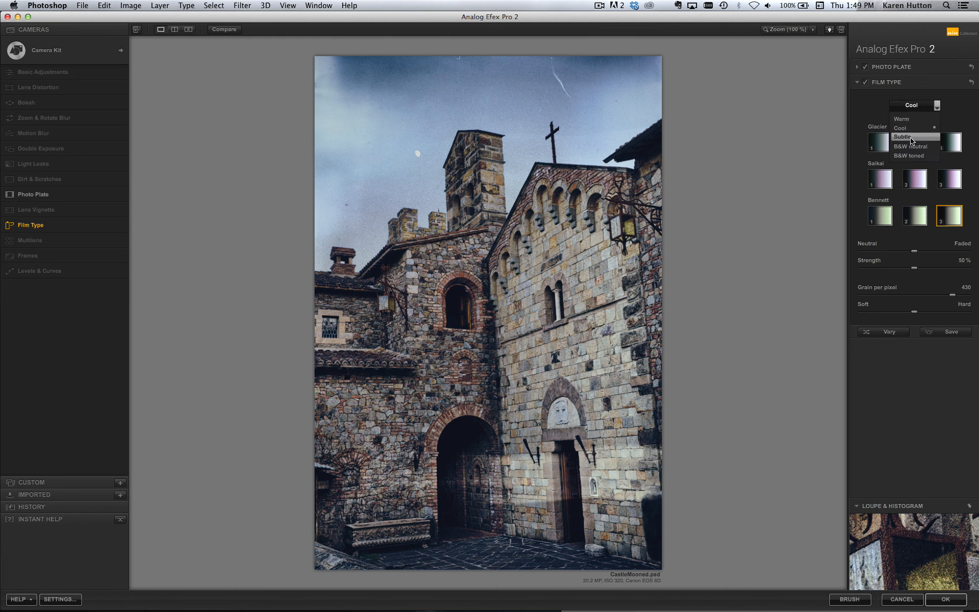
{"action": "left_click", "coordinate": [913, 141]}
{"action": "left_click", "coordinate": [916, 215]}
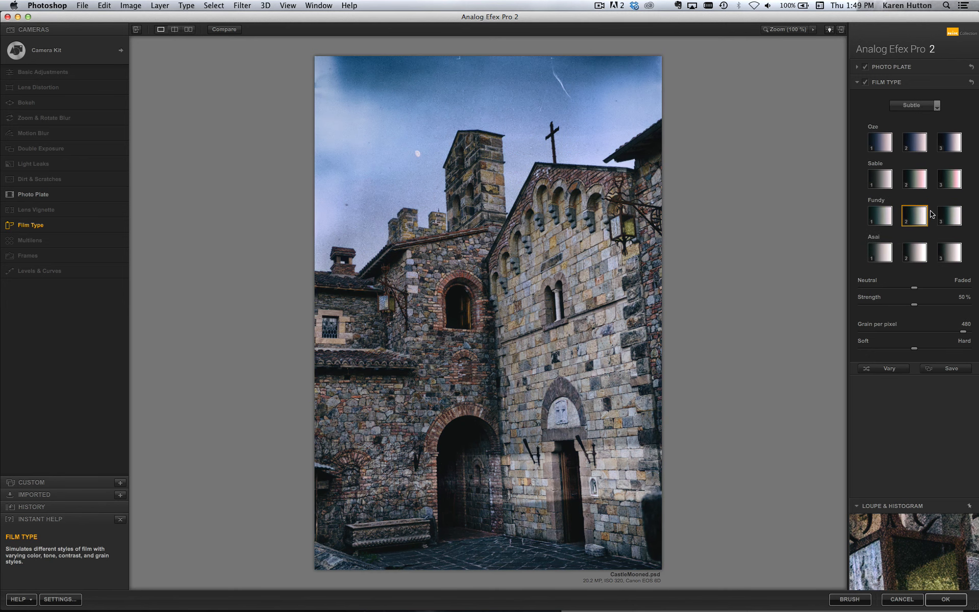
{"action": "left_click", "coordinate": [955, 217]}
{"action": "left_click", "coordinate": [951, 144]}
{"action": "left_click", "coordinate": [915, 143]}
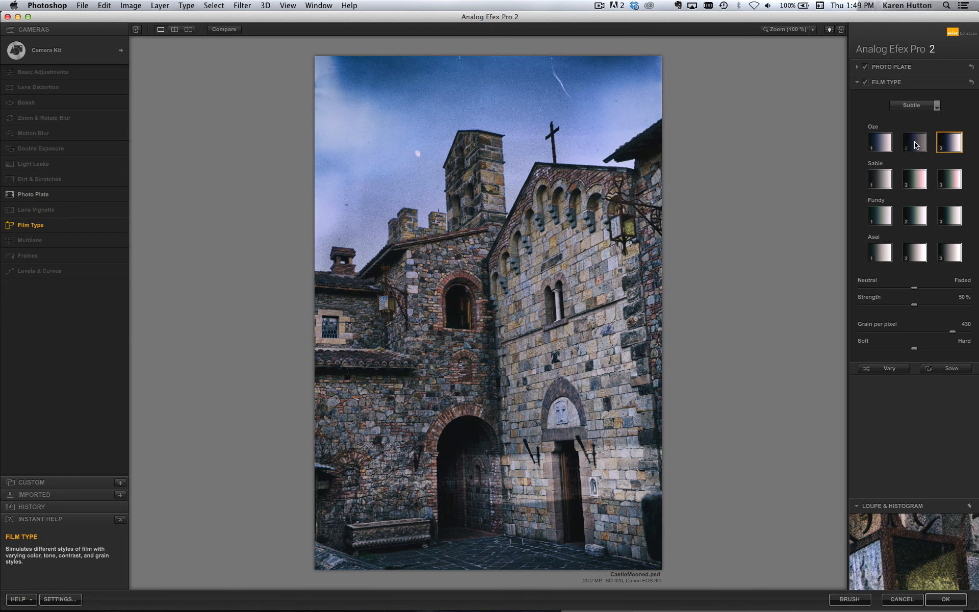
Try the Asai, Fundy and Sable films of the Subtle set and bring up the B&W neutral films.
{"action": "left_click", "coordinate": [885, 255]}
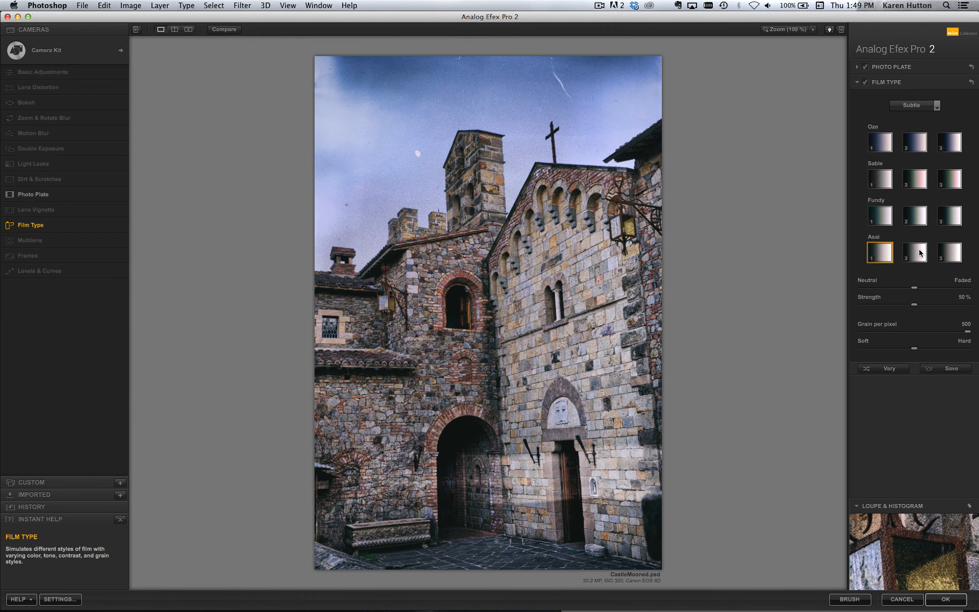
{"action": "left_click", "coordinate": [921, 252]}
{"action": "left_click", "coordinate": [958, 260]}
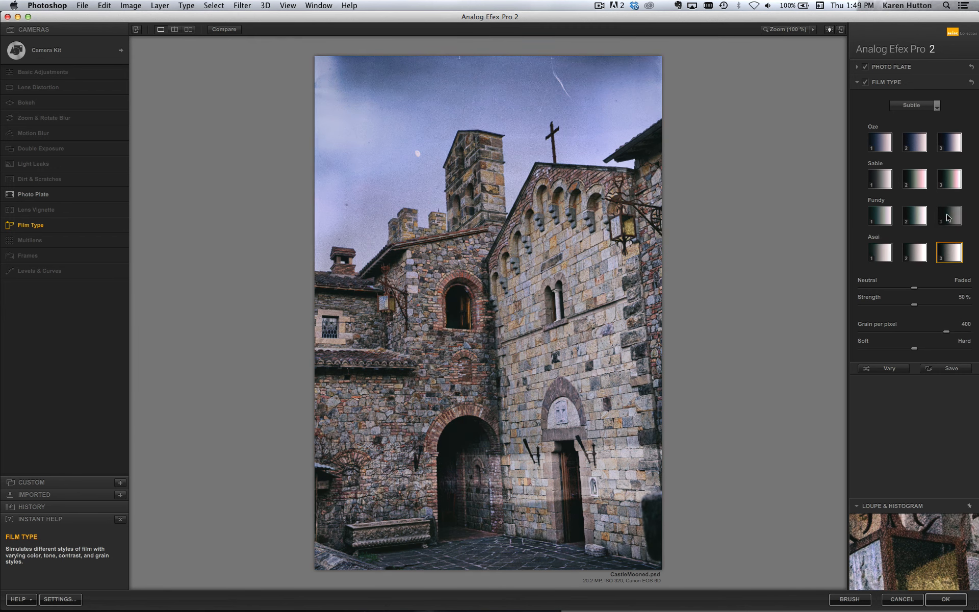
{"action": "left_click", "coordinate": [951, 217]}
{"action": "left_click", "coordinate": [916, 217]}
{"action": "left_click", "coordinate": [881, 218]}
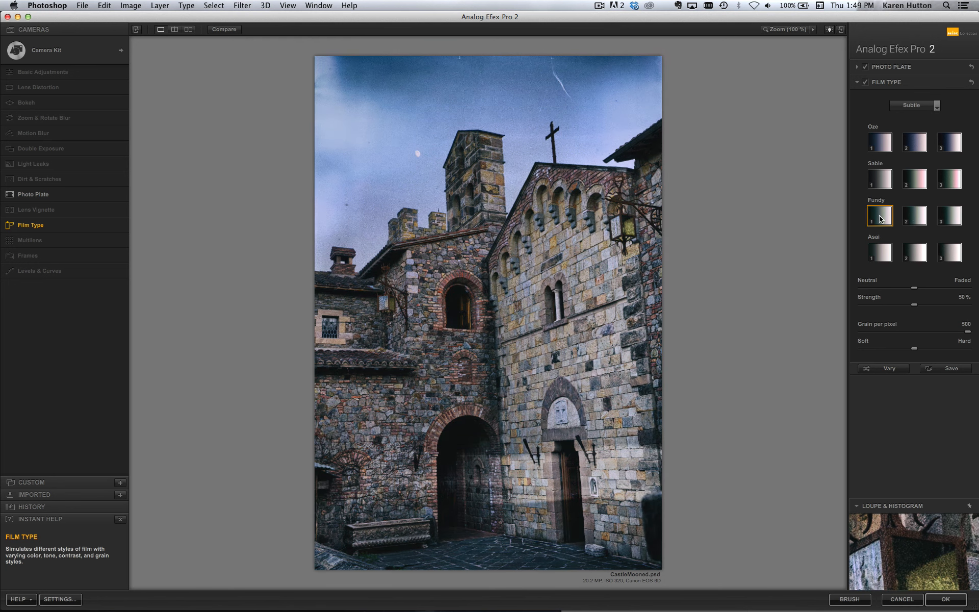
{"action": "left_click", "coordinate": [882, 186]}
{"action": "left_click", "coordinate": [926, 185]}
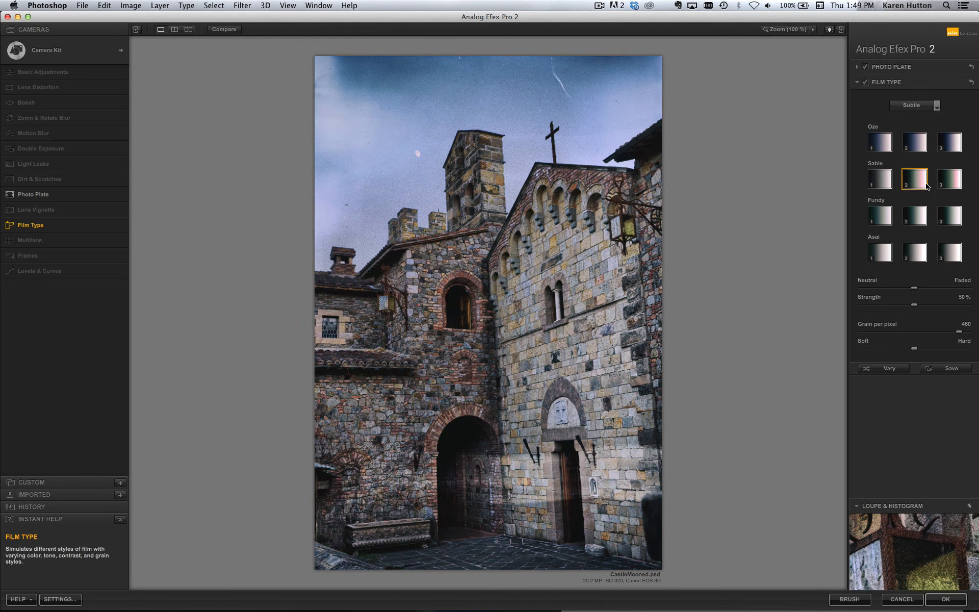
{"action": "left_click", "coordinate": [951, 179]}
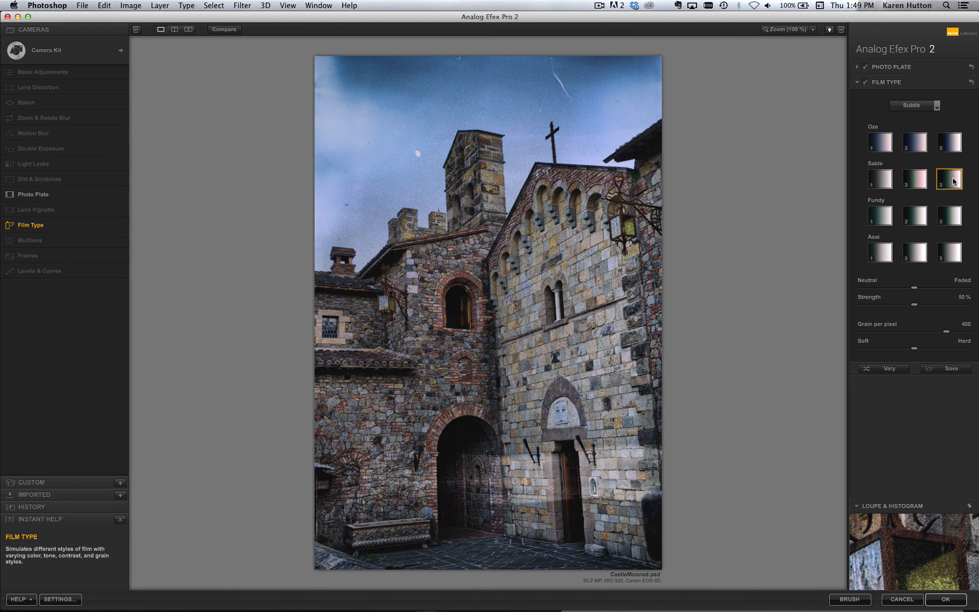
{"action": "left_click", "coordinate": [914, 106]}
{"action": "left_click", "coordinate": [915, 146]}
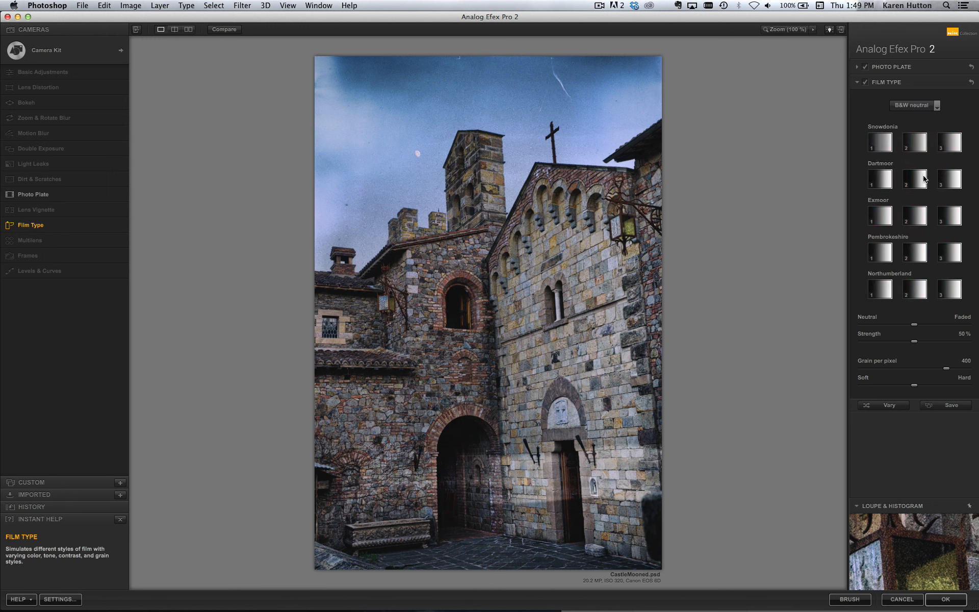
Apply the first Bennett film from the Cool set and set its strength to 98%.
{"action": "left_click", "coordinate": [913, 105]}
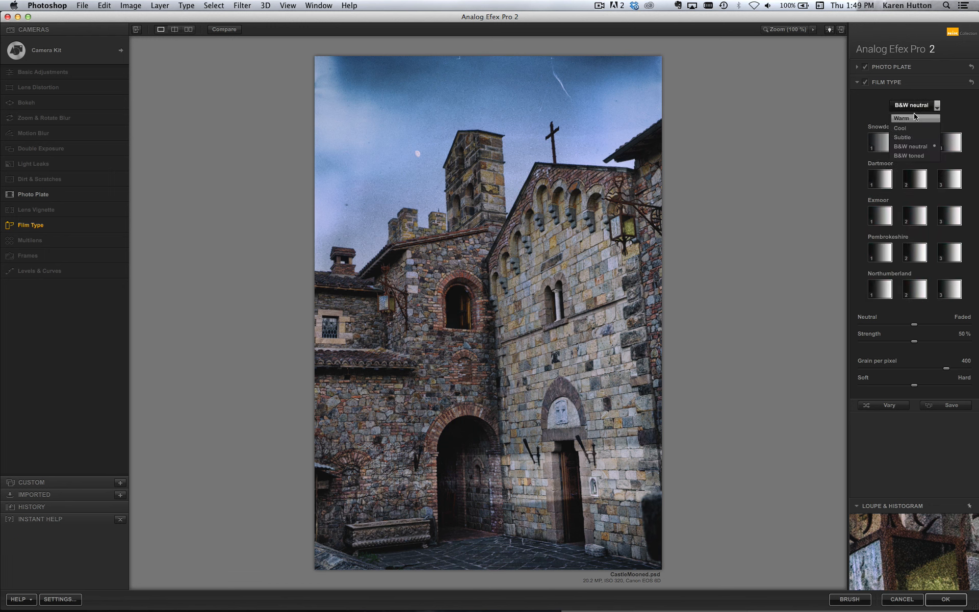
{"action": "left_click", "coordinate": [907, 119]}
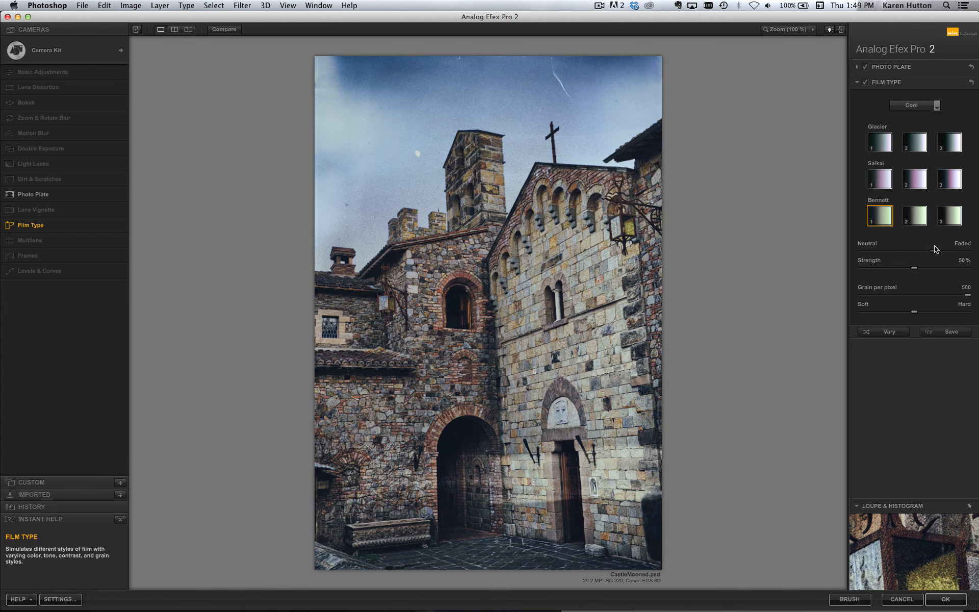
{"action": "left_click_drag", "start_coordinate": [923, 246], "coordinate": [962, 263]}
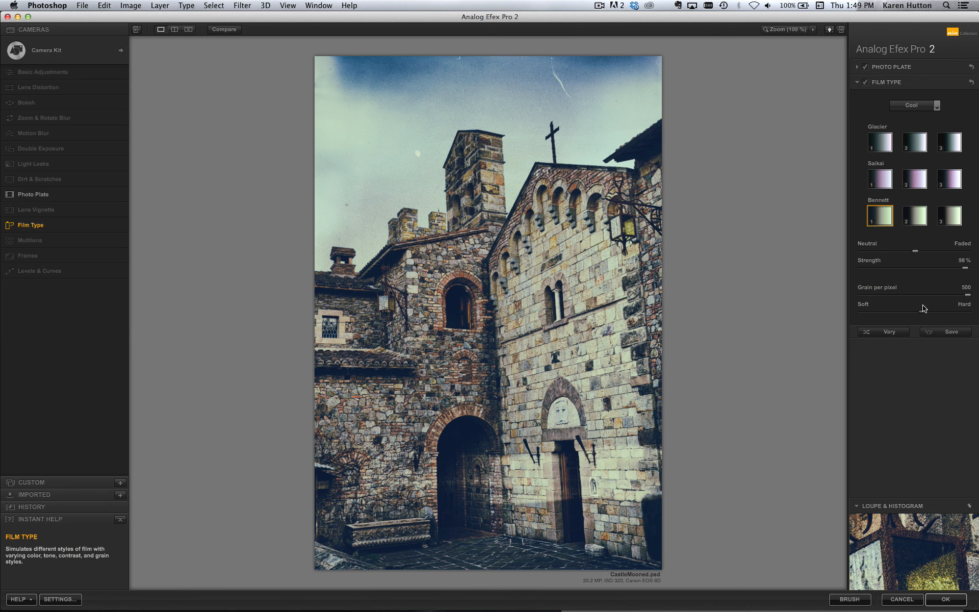
Subtly randomize the photo plate and film type effects with four Vary runs and collapse the Film Type settings.
{"action": "left_click", "coordinate": [887, 334]}
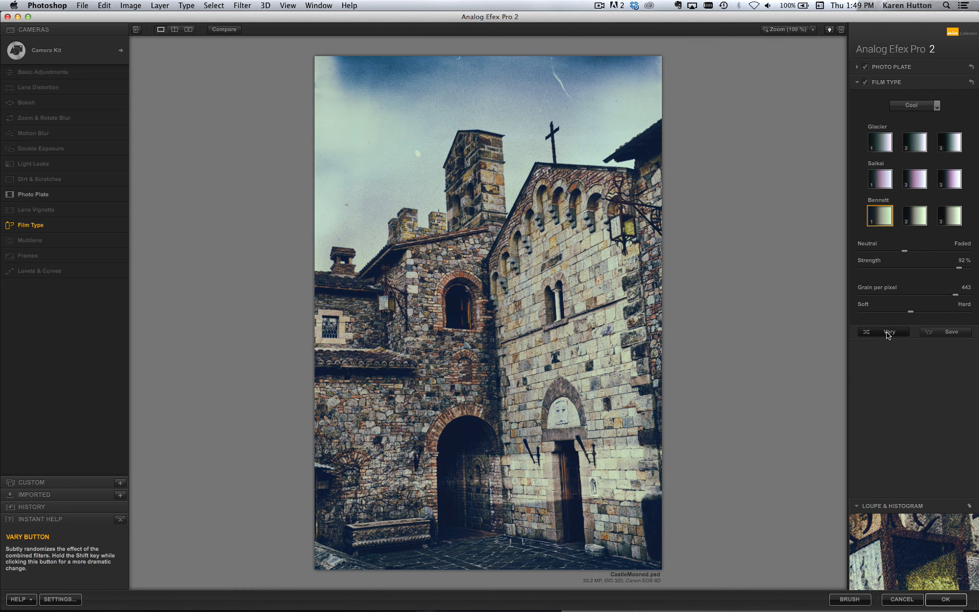
{"action": "left_click", "coordinate": [888, 335]}
{"action": "left_click", "coordinate": [892, 332]}
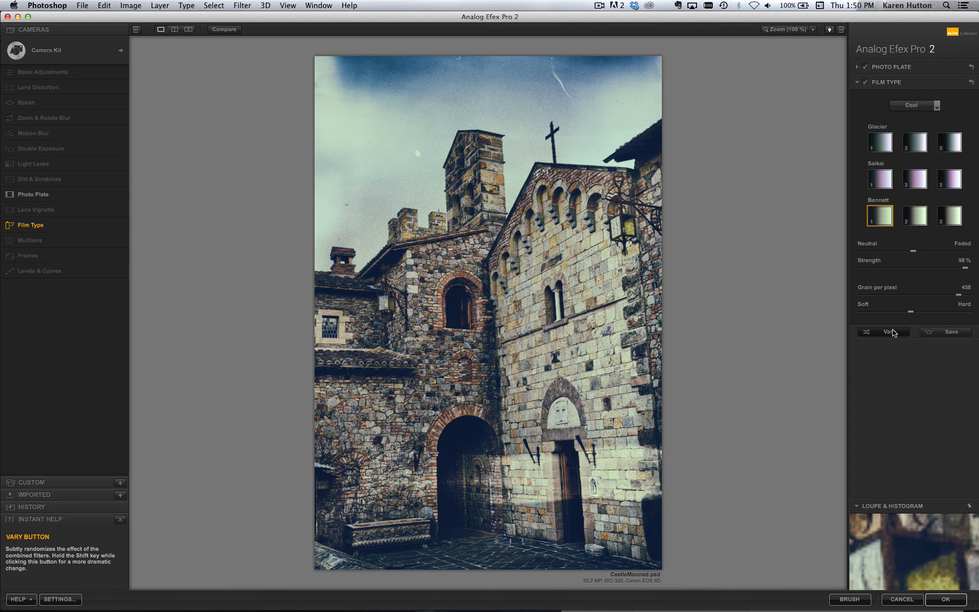
{"action": "left_click", "coordinate": [893, 332]}
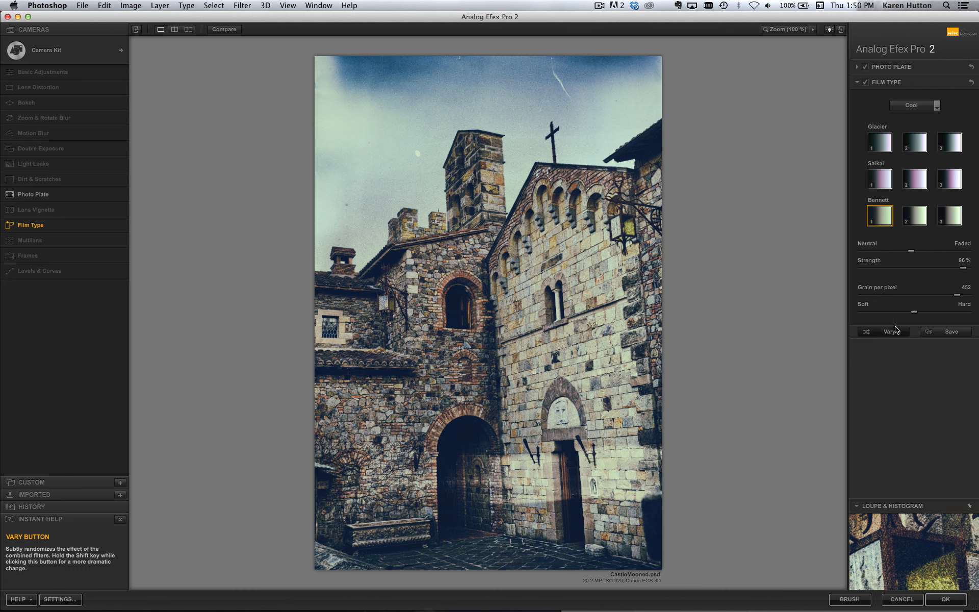
{"action": "left_click", "coordinate": [858, 83]}
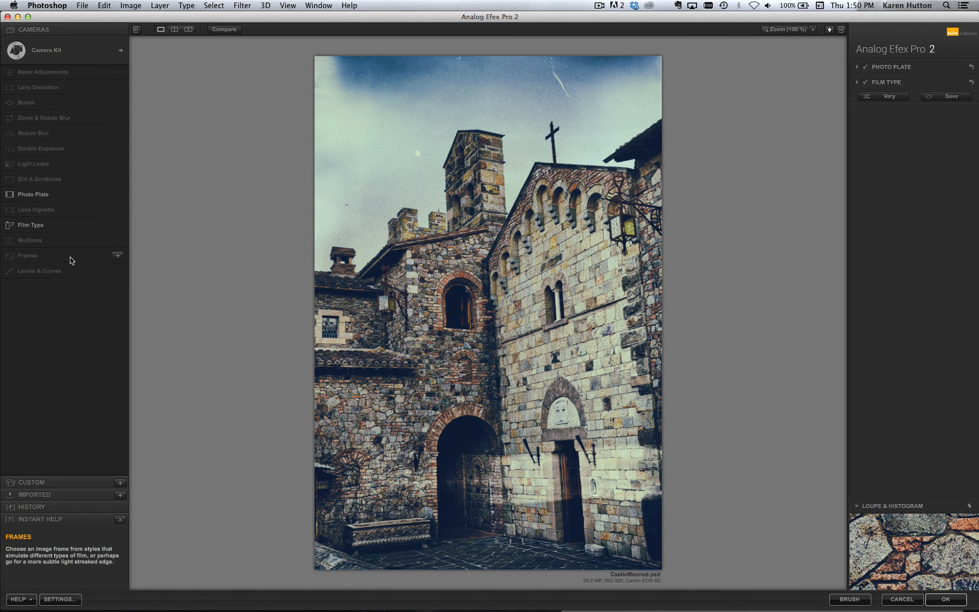
Add the Frames tool to the camera and apply the first frame of the Lightbox set.
{"action": "left_click", "coordinate": [118, 256]}
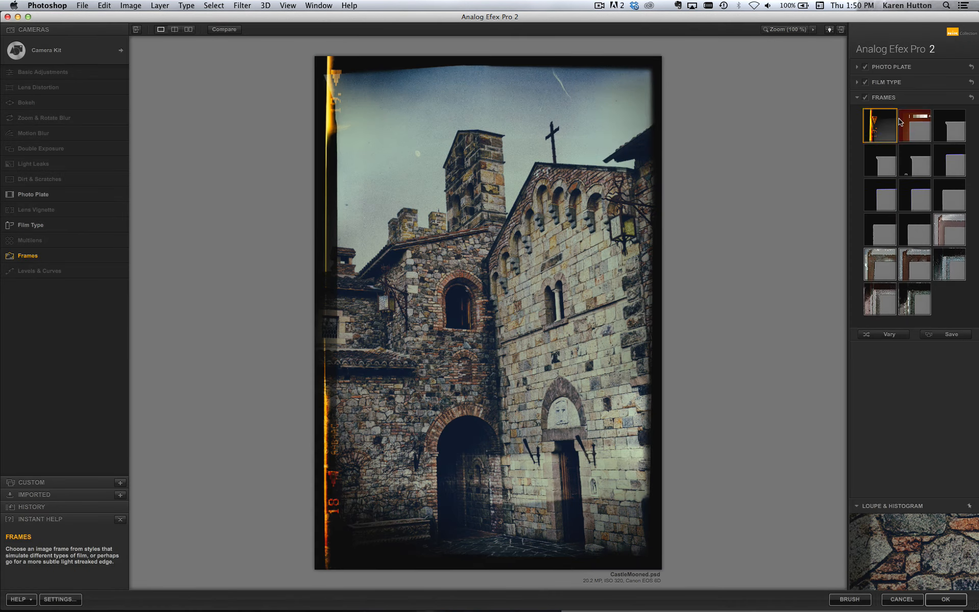
{"action": "left_click", "coordinate": [936, 148]}
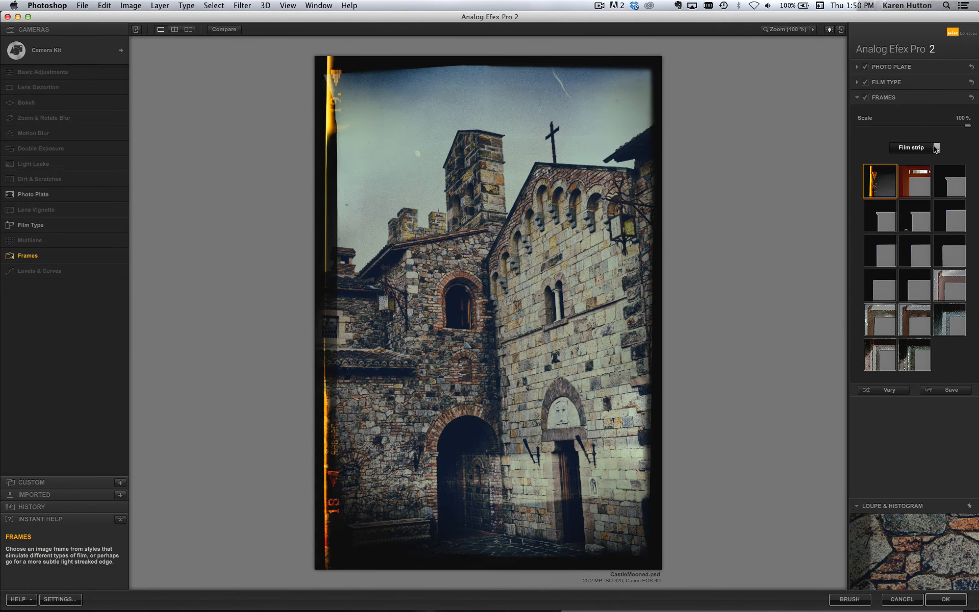
{"action": "left_click", "coordinate": [919, 179]}
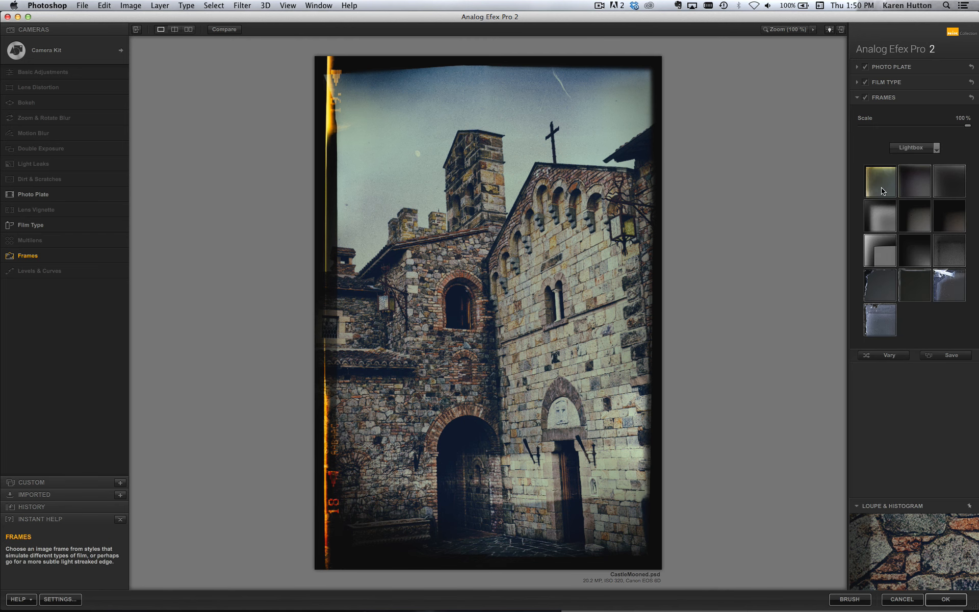
{"action": "left_click", "coordinate": [883, 192]}
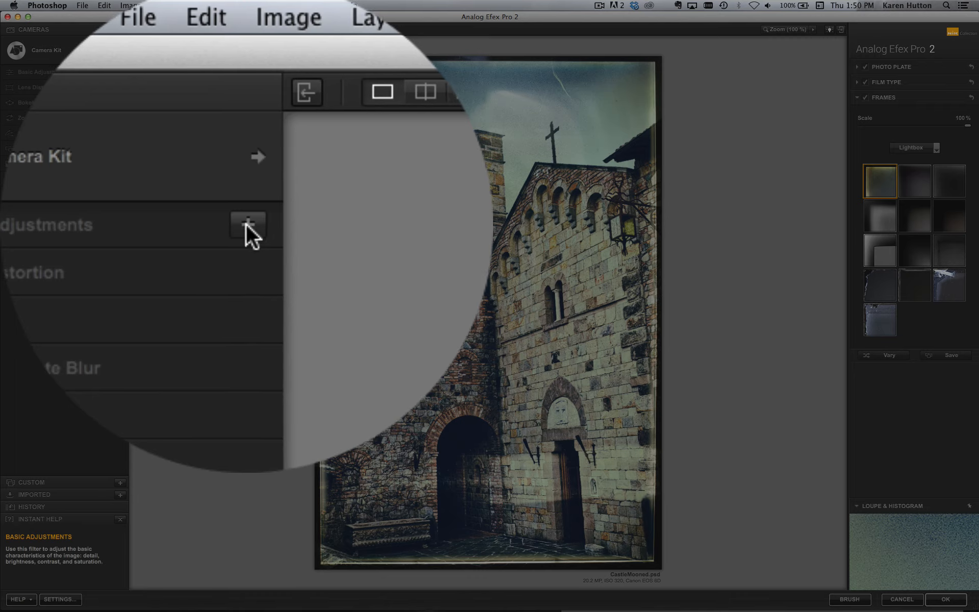
Add Basic Adjustments with brightness at 13%, contrast at 10% and saturation at 32%.
{"action": "left_click", "coordinate": [121, 72]}
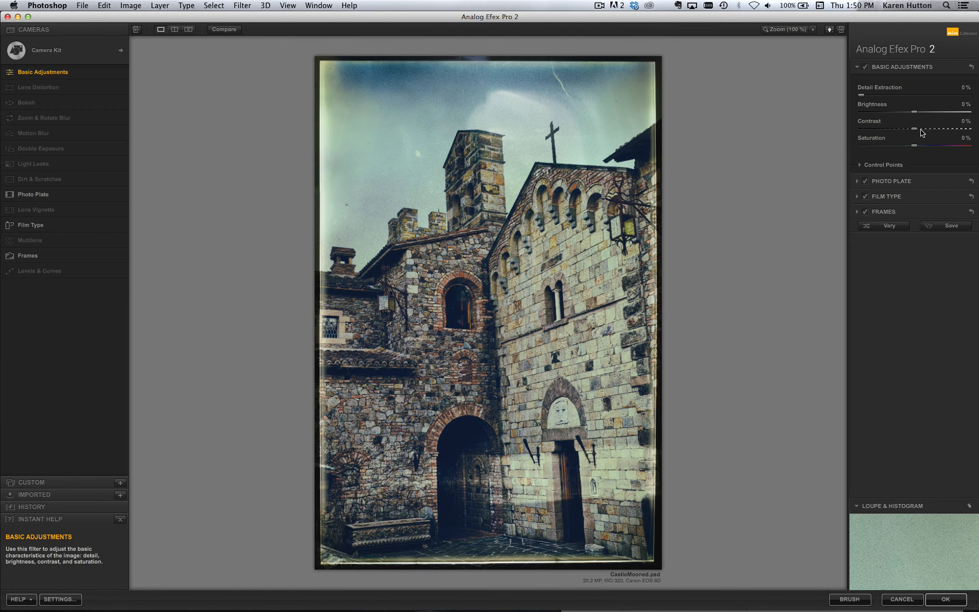
{"action": "left_click_drag", "start_coordinate": [925, 130], "coordinate": [926, 147]}
{"action": "left_click_drag", "start_coordinate": [922, 112], "coordinate": [920, 112]}
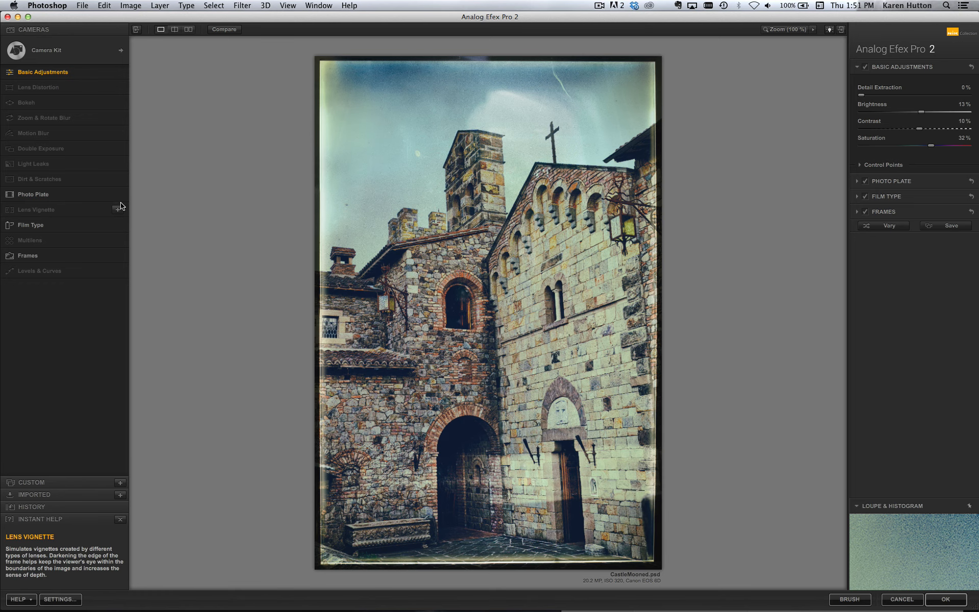
Add a Lens Vignette centred just below the arched window, nearly fully rectangular, with size 51% and amount -34%.
{"action": "left_click", "coordinate": [118, 209]}
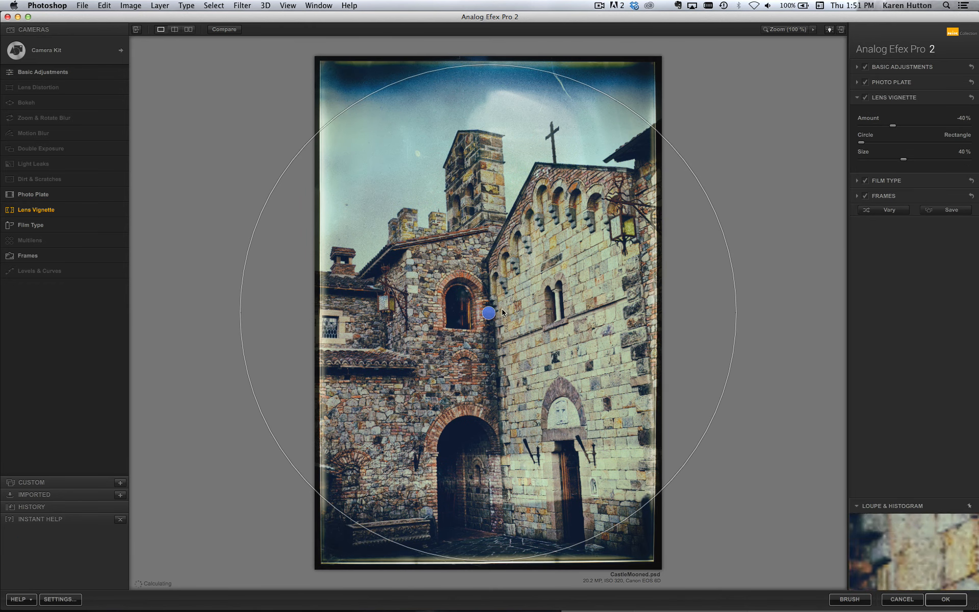
{"action": "mouse_move", "coordinate": [485, 312]}
{"action": "left_mouse_down"}
{"action": "mouse_move", "coordinate": [527, 315]}
{"action": "mouse_move", "coordinate": [541, 341]}
{"action": "mouse_move", "coordinate": [485, 308]}
{"action": "mouse_move", "coordinate": [475, 326]}
{"action": "left_mouse_up"}
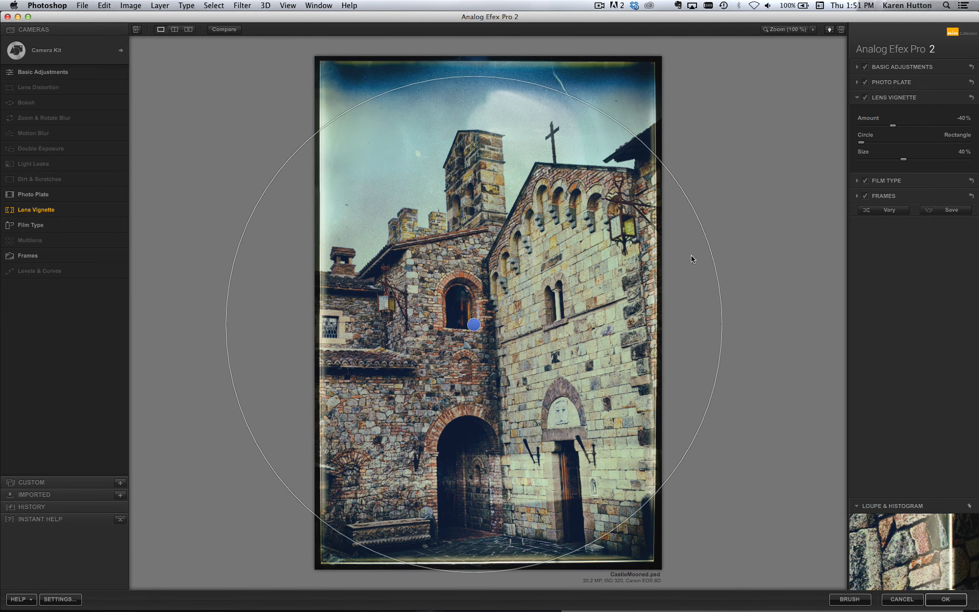
{"action": "left_click_drag", "start_coordinate": [862, 142], "coordinate": [966, 143]}
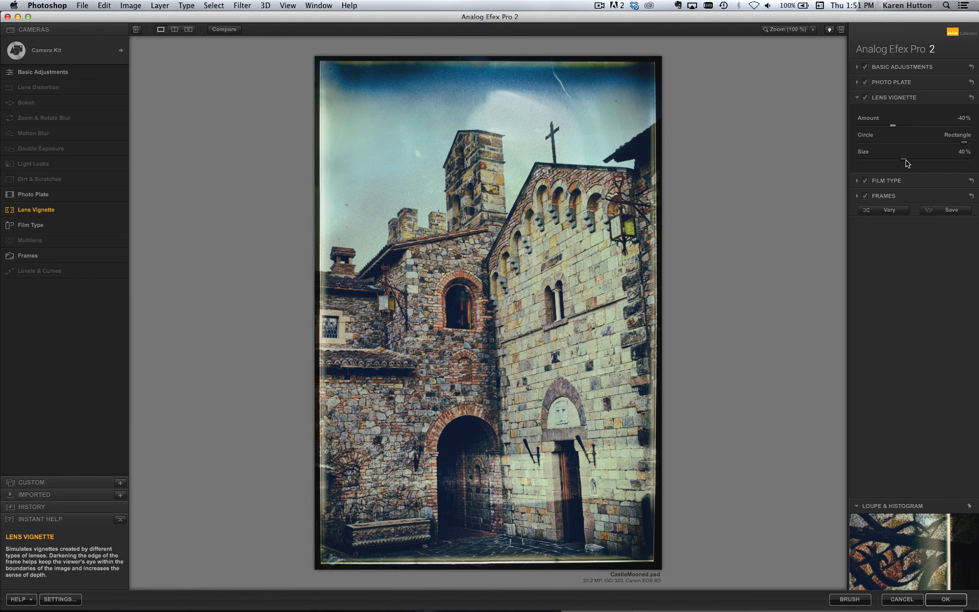
{"action": "mouse_move", "coordinate": [906, 163]}
{"action": "left_mouse_down"}
{"action": "mouse_move", "coordinate": [929, 162]}
{"action": "mouse_move", "coordinate": [916, 161]}
{"action": "left_mouse_up"}
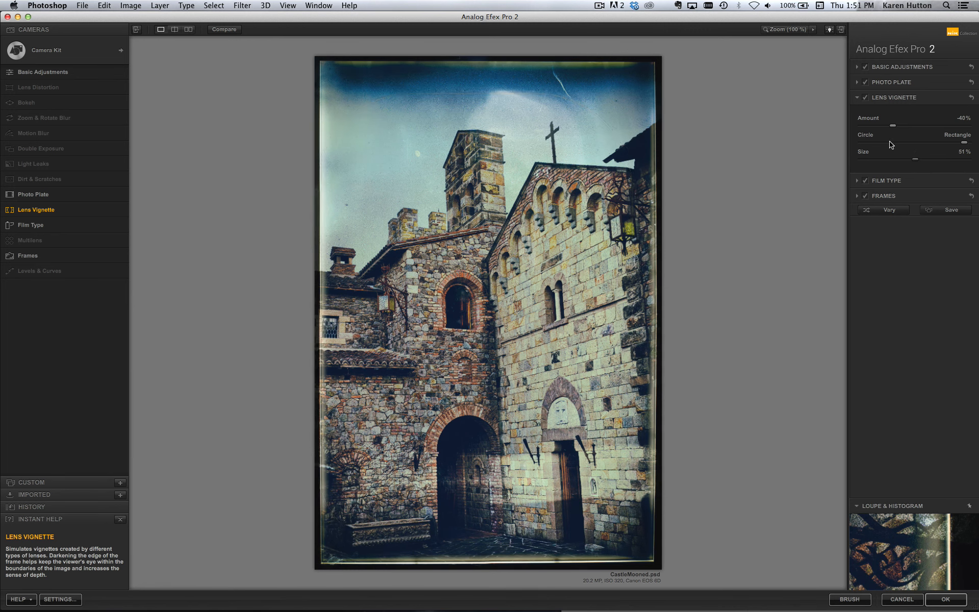
{"action": "left_click_drag", "start_coordinate": [893, 126], "coordinate": [898, 129]}
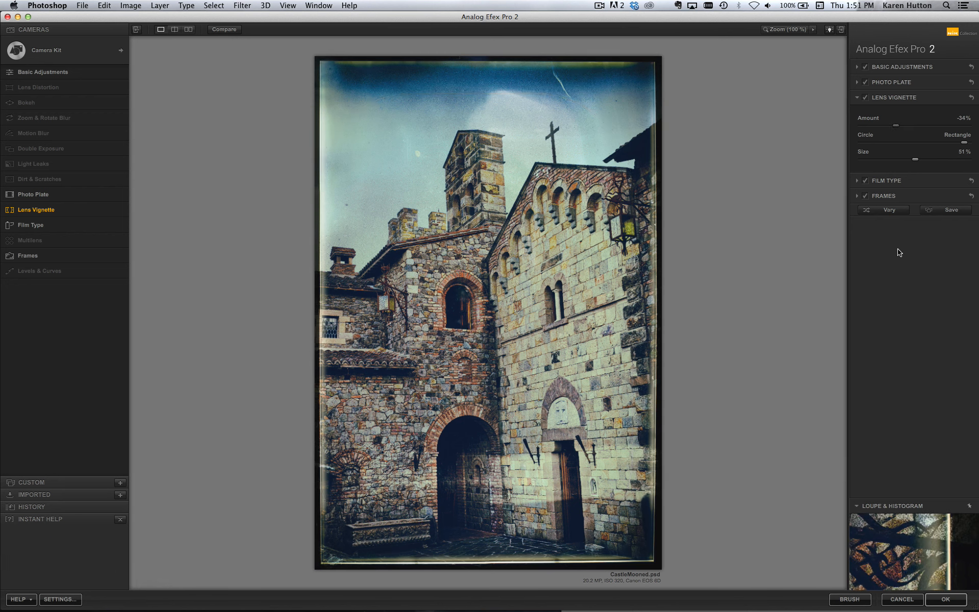
Randomize the combined filters with repeated Vary runs and recentre the vignette on the wall corner below the arched window.
{"action": "left_click", "coordinate": [889, 214]}
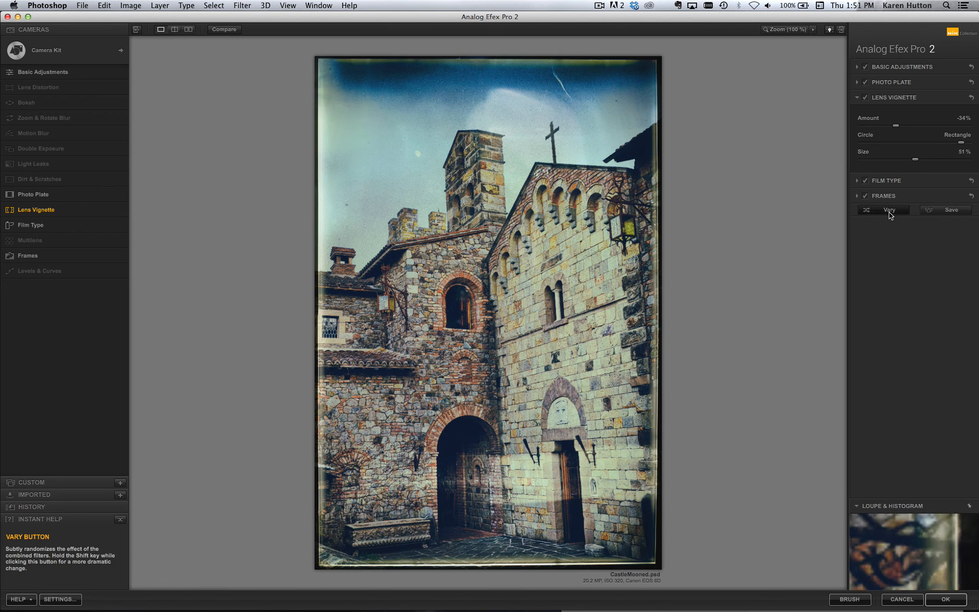
{"action": "left_click", "coordinate": [890, 212]}
{"action": "left_click", "coordinate": [891, 212]}
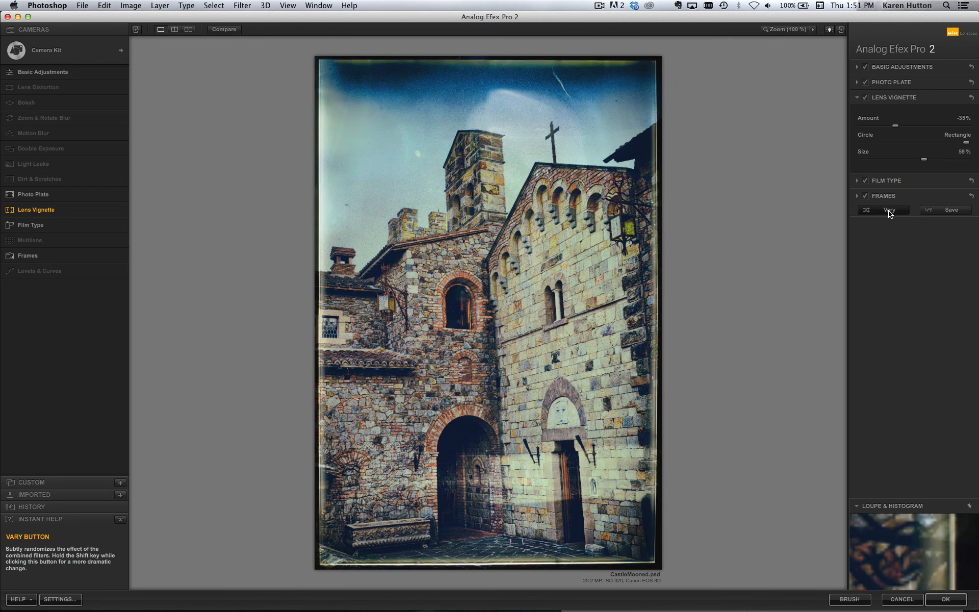
{"action": "left_click", "coordinate": [890, 211]}
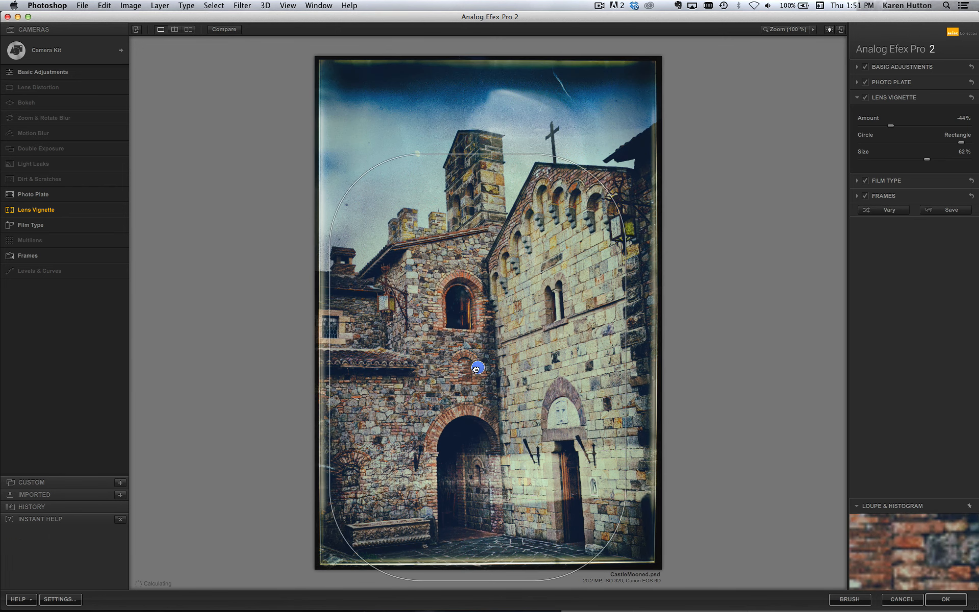
{"action": "mouse_move", "coordinate": [478, 368]}
{"action": "left_mouse_down"}
{"action": "mouse_move", "coordinate": [484, 339]}
{"action": "mouse_move", "coordinate": [488, 353]}
{"action": "left_mouse_up"}
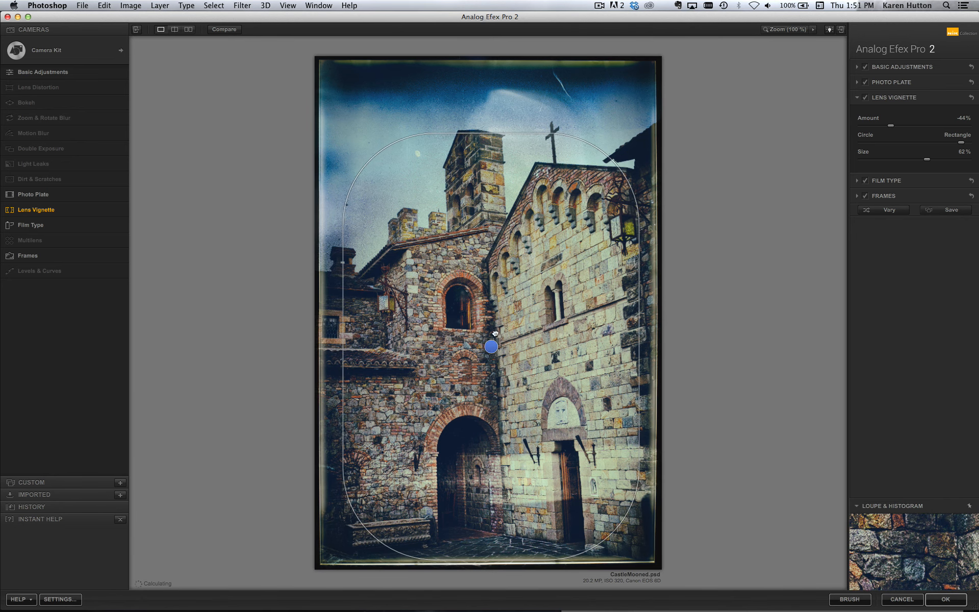
Apply the custom camera look to the photo and hide the resulting top Analog Efex Pro 2 layer for comparison.
{"action": "left_click", "coordinate": [945, 601]}
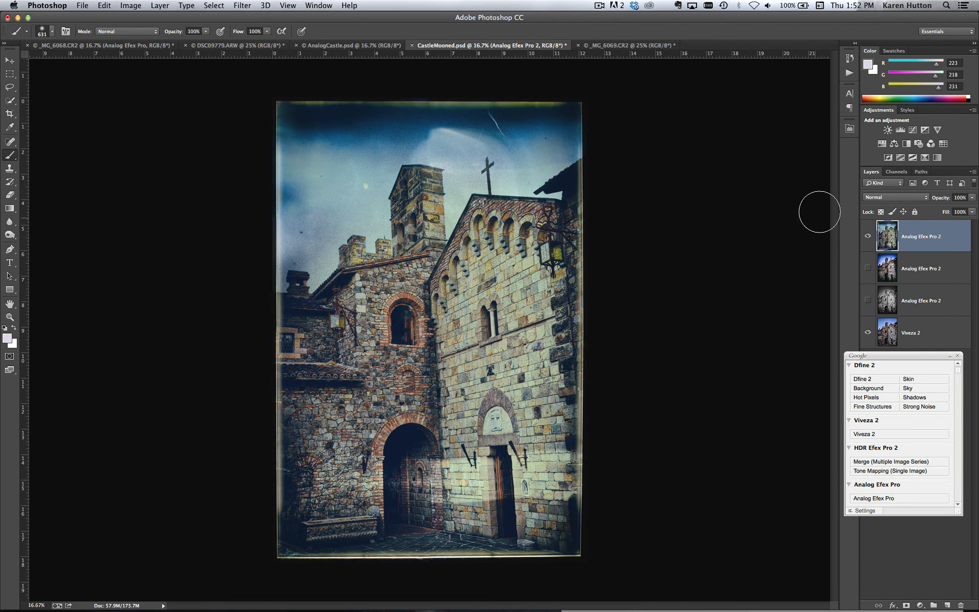
{"action": "left_click", "coordinate": [868, 236]}
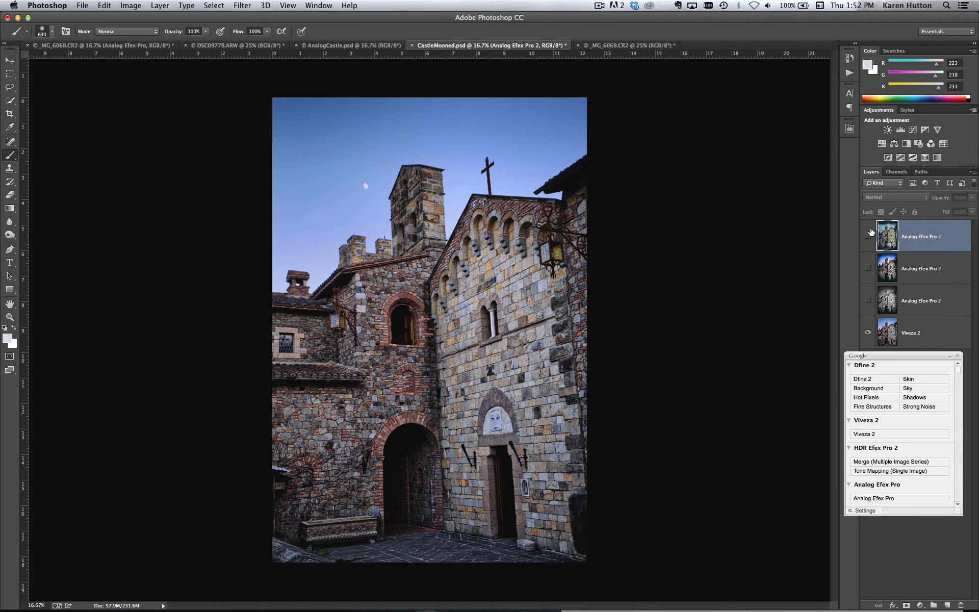
Compare the castle photo's versions by toggling the newest look, showing the black-and-white, Toy Camera and custom layers in turn.
{"action": "left_click", "coordinate": [867, 237]}
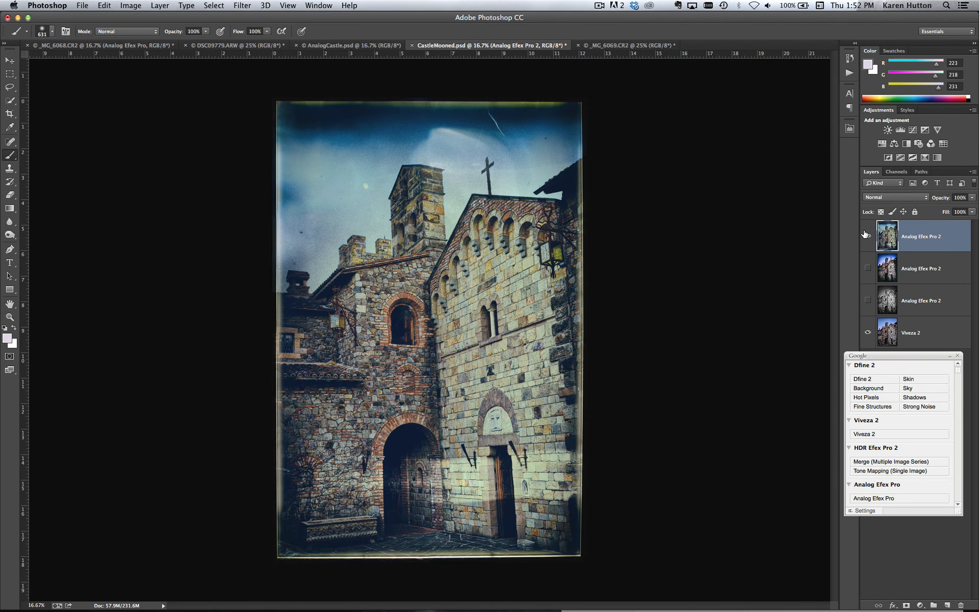
{"action": "left_click", "coordinate": [867, 236]}
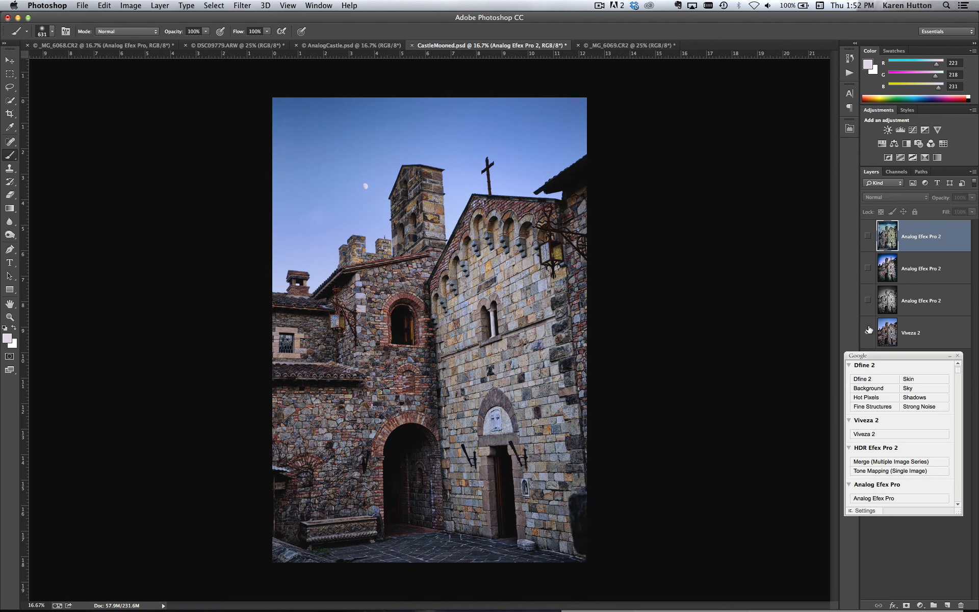
{"action": "left_click", "coordinate": [868, 301]}
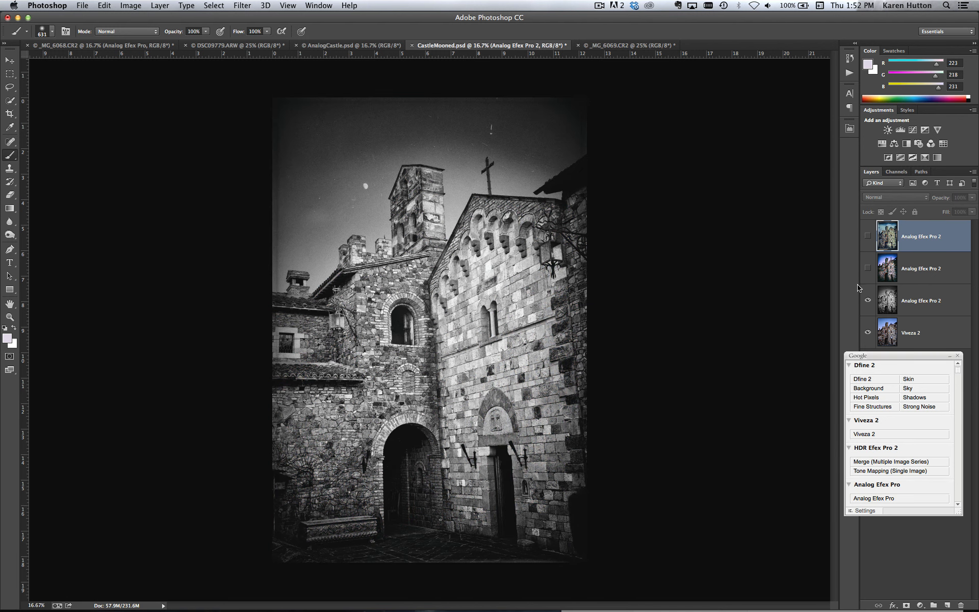
{"action": "left_click", "coordinate": [868, 268]}
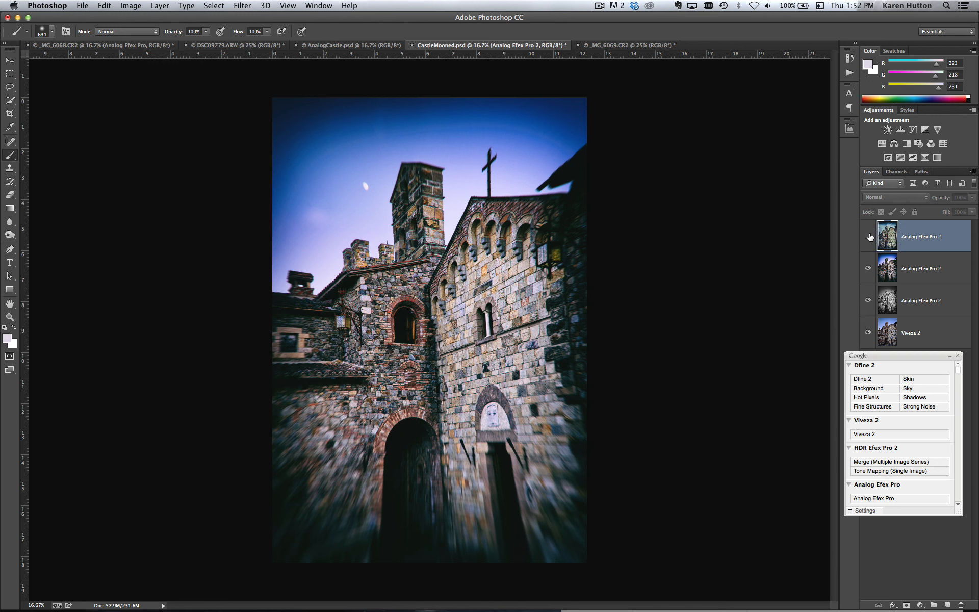
{"action": "left_click", "coordinate": [867, 237]}
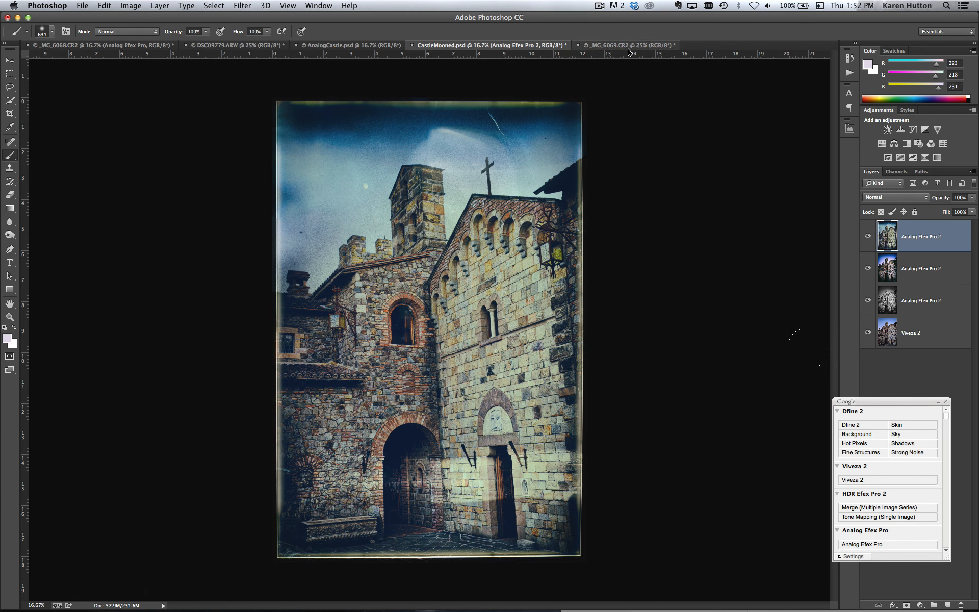
Open the succulent photo _MG_6069.CR2 in Analog Efex Pro 2 and start from the Classic Camera 2 look.
{"action": "left_click", "coordinate": [631, 46]}
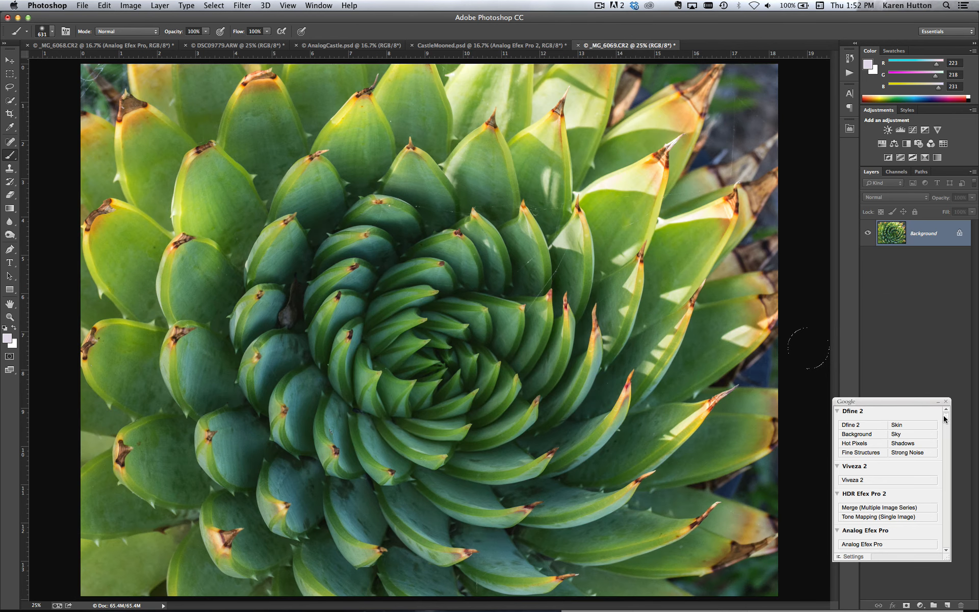
{"action": "left_click_drag", "start_coordinate": [945, 420], "coordinate": [947, 488]}
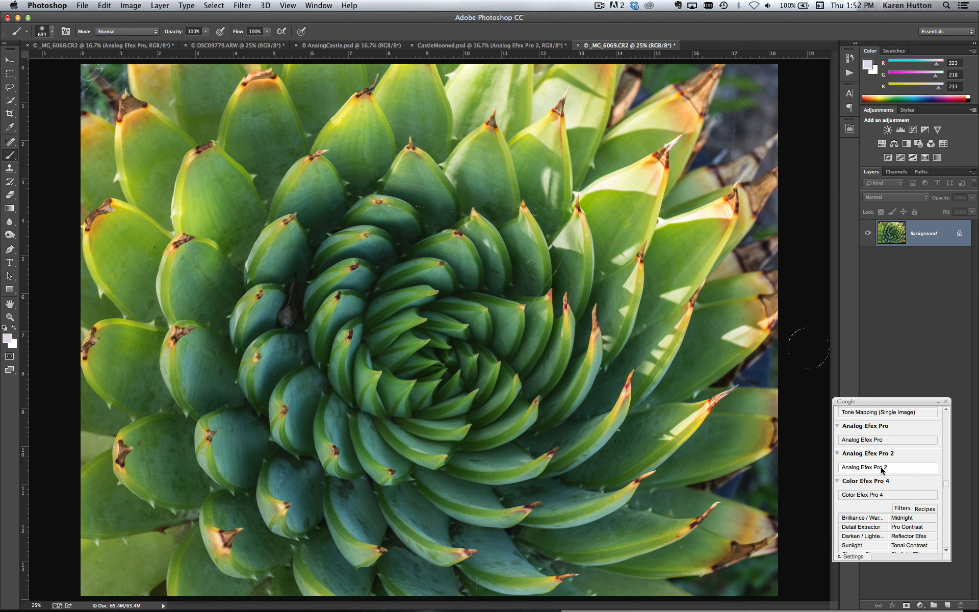
{"action": "left_click", "coordinate": [882, 468]}
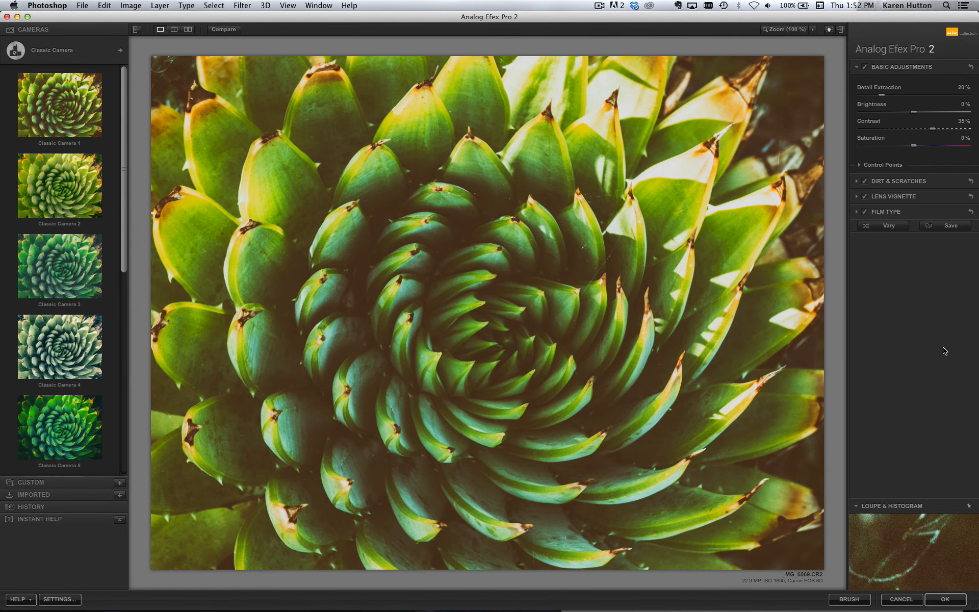
{"action": "left_click", "coordinate": [78, 208]}
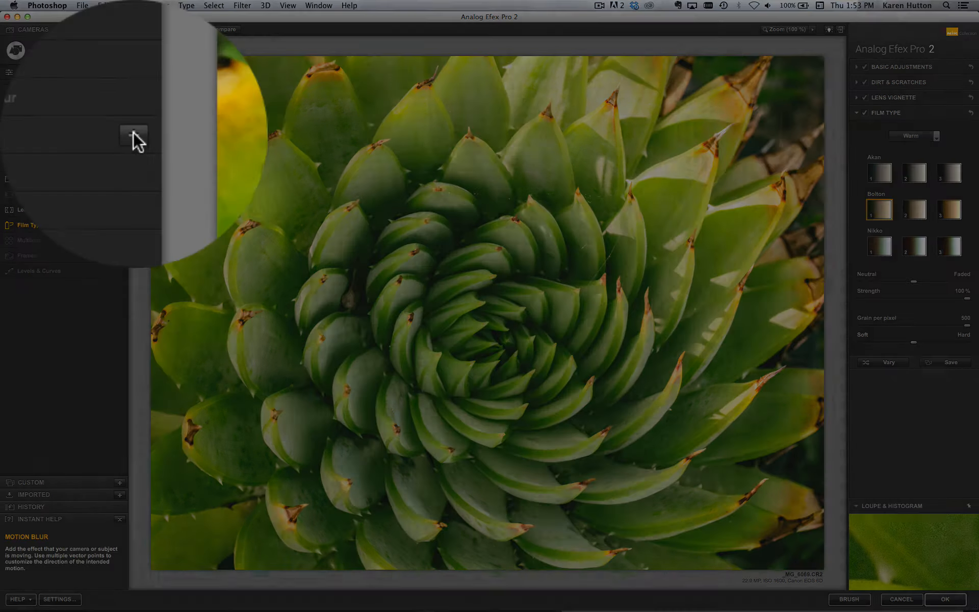
Add Motion Blur in the Camera Kit and try several blur directions, ending diagonally toward the rosette's upper-right leaves.
{"action": "left_click", "coordinate": [120, 135]}
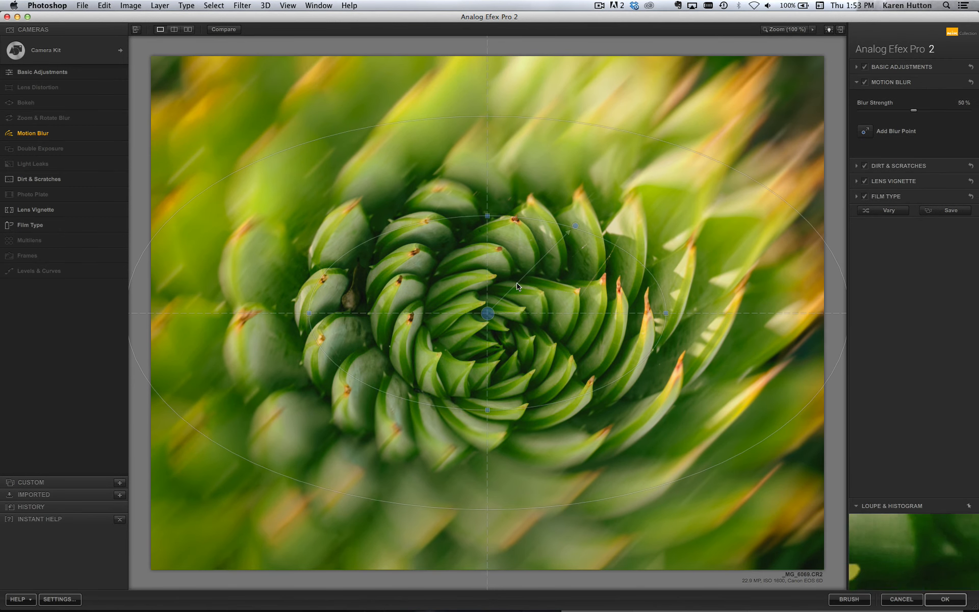
{"action": "left_click_drag", "start_coordinate": [577, 223], "coordinate": [590, 208]}
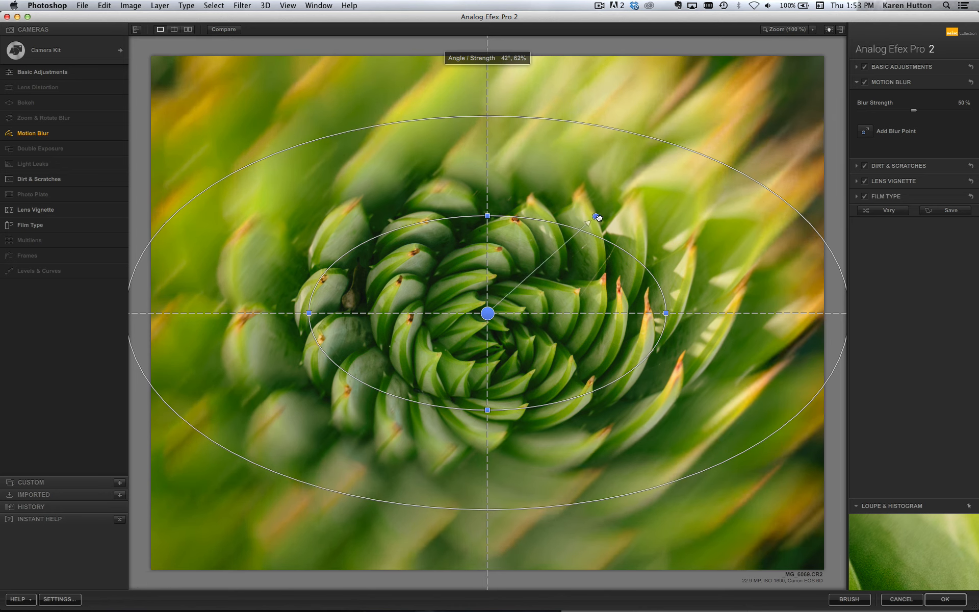
{"action": "left_click_drag", "start_coordinate": [623, 209], "coordinate": [343, 263]}
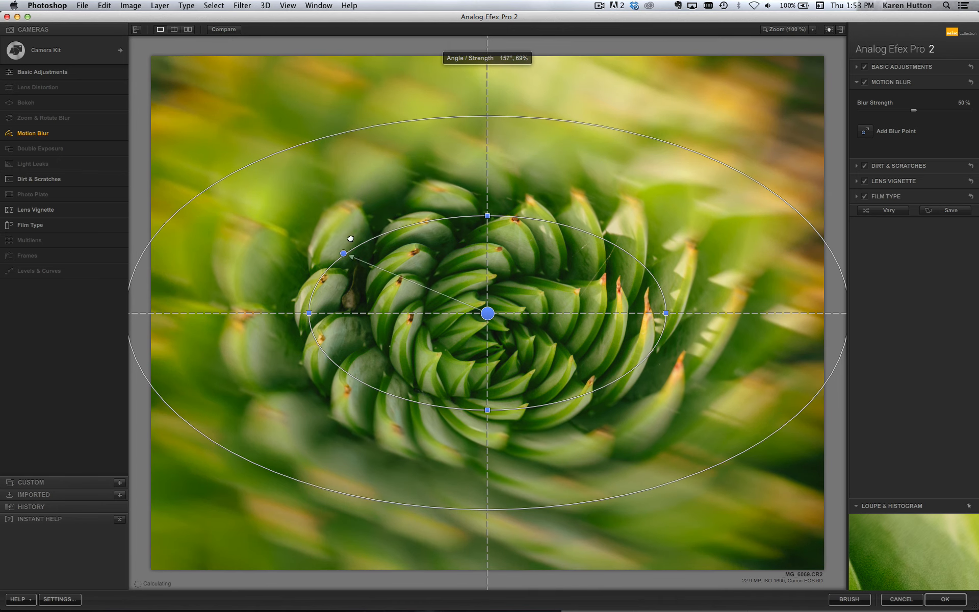
{"action": "left_click_drag", "start_coordinate": [361, 220], "coordinate": [712, 238]}
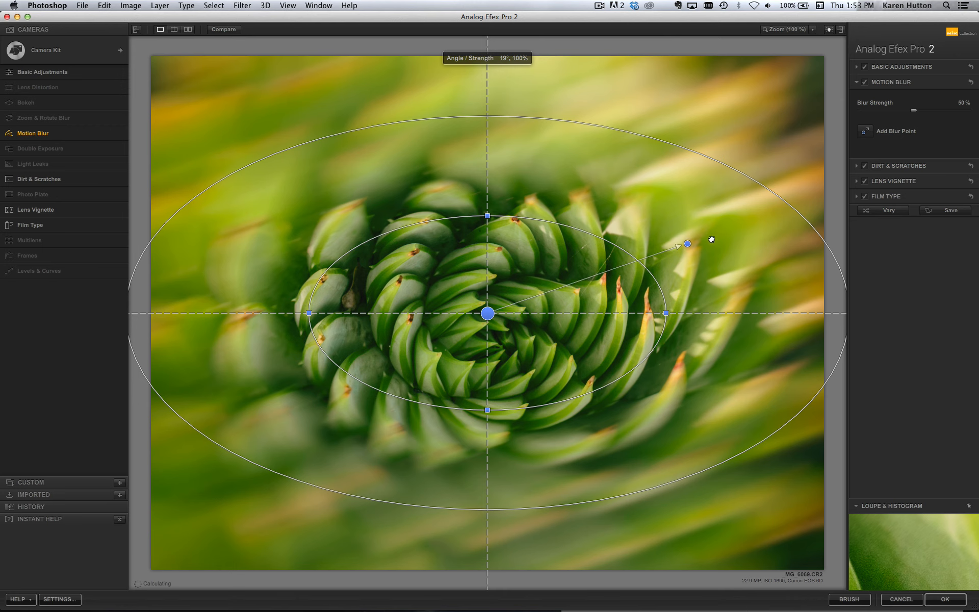
{"action": "left_click_drag", "start_coordinate": [621, 269], "coordinate": [630, 224]}
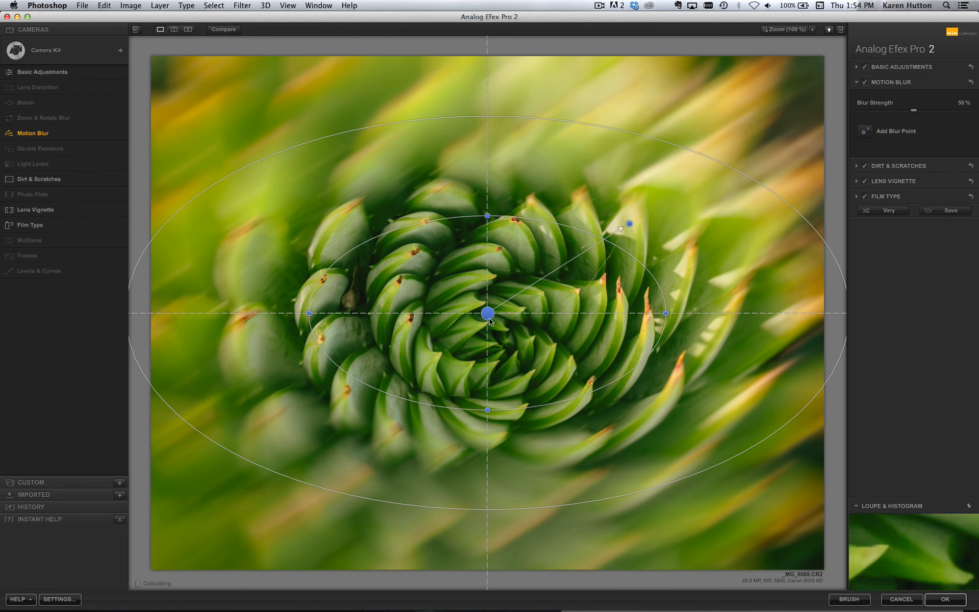
Centre the Motion Blur on the rosette's core and enlarge its protected area until it is nearly circular.
{"action": "mouse_move", "coordinate": [486, 326]}
{"action": "left_mouse_down"}
{"action": "mouse_move", "coordinate": [498, 392]}
{"action": "mouse_move", "coordinate": [500, 330]}
{"action": "left_mouse_up"}
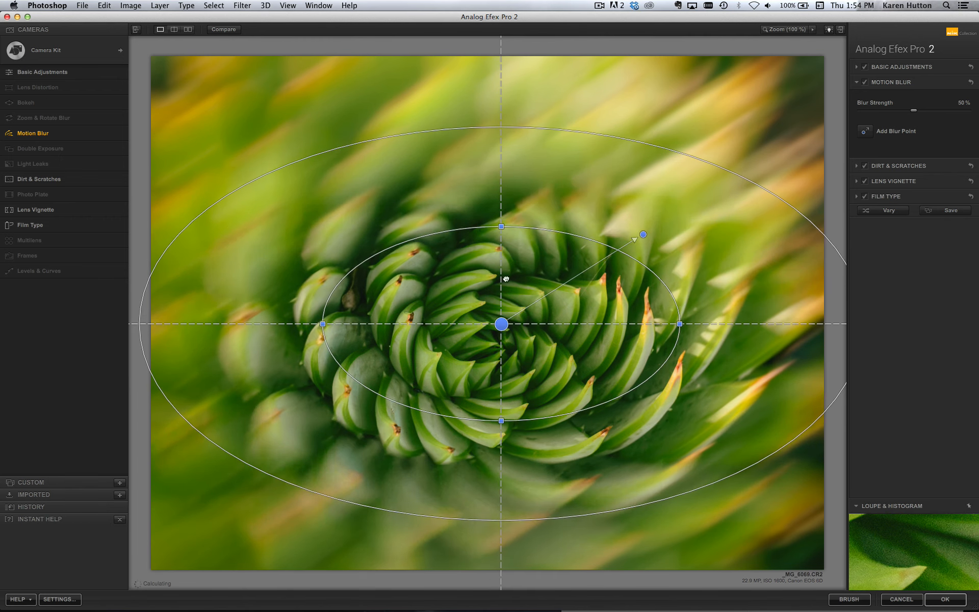
{"action": "left_click_drag", "start_coordinate": [501, 226], "coordinate": [500, 174]}
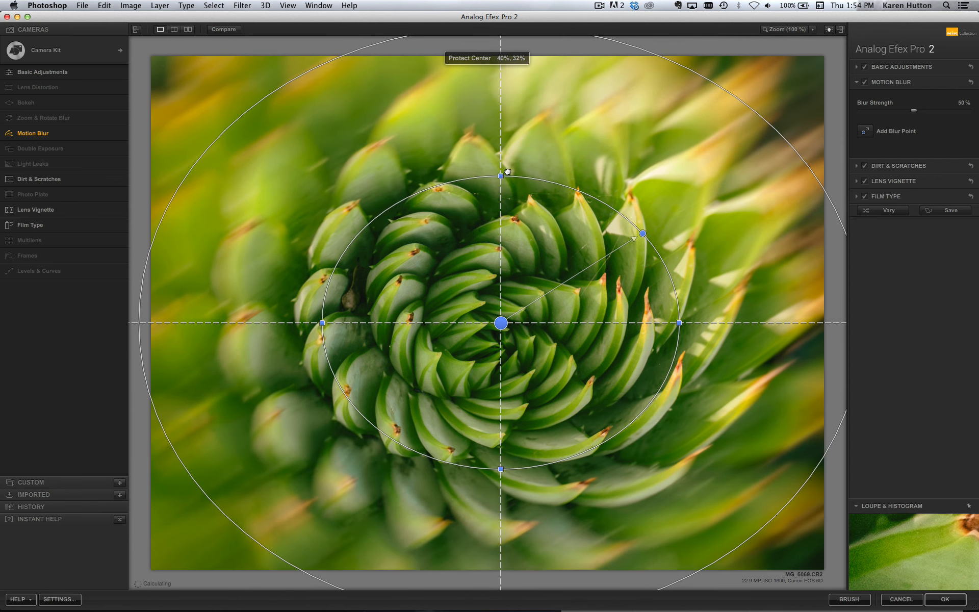
{"action": "left_click_drag", "start_coordinate": [594, 194], "coordinate": [631, 160]}
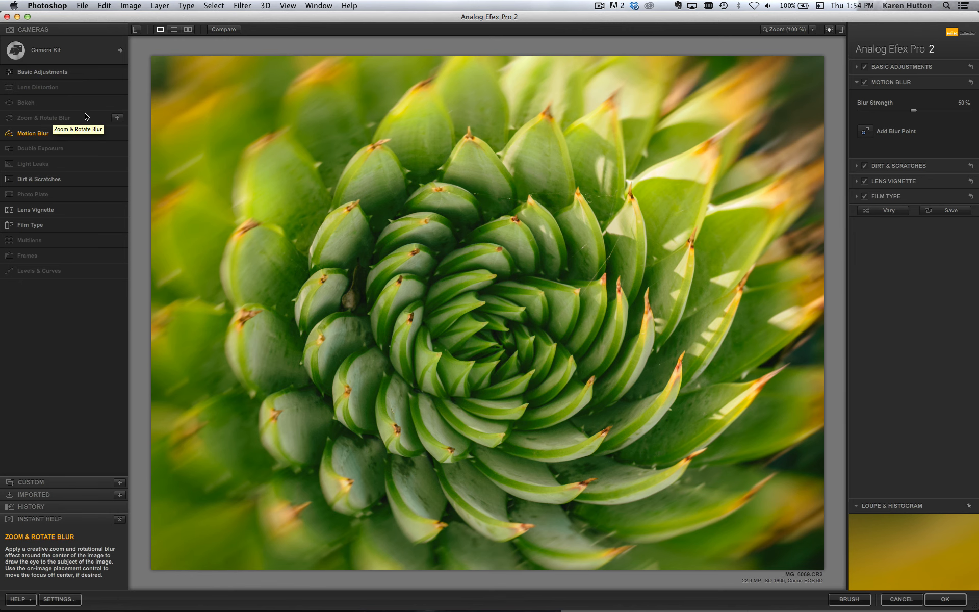
Add Zoom & Rotate Blur with Protect Center 48%, Zoom Strength 91% and Rotate Strength 47°.
{"action": "left_click", "coordinate": [117, 120]}
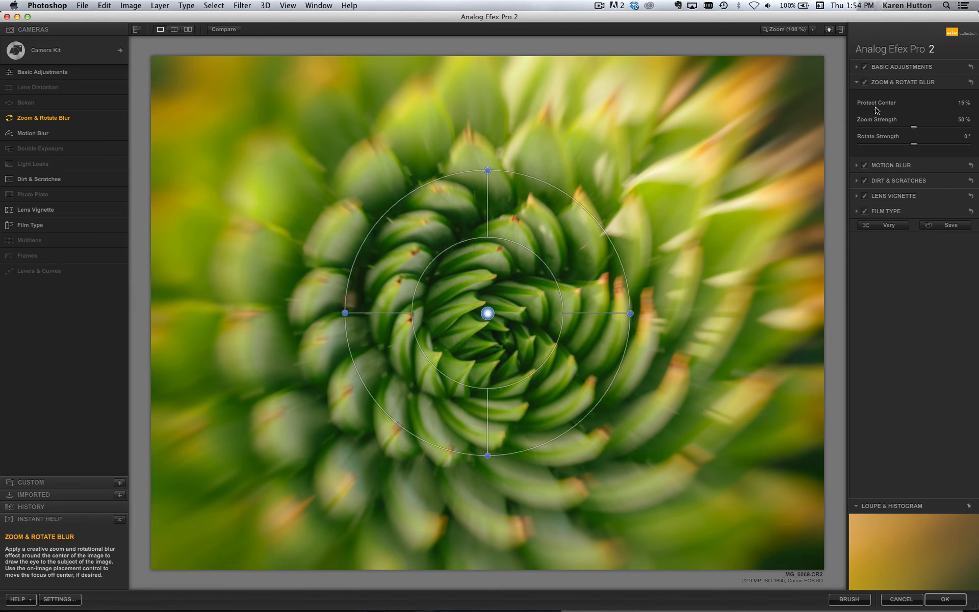
{"action": "left_click_drag", "start_coordinate": [877, 110], "coordinate": [901, 110]}
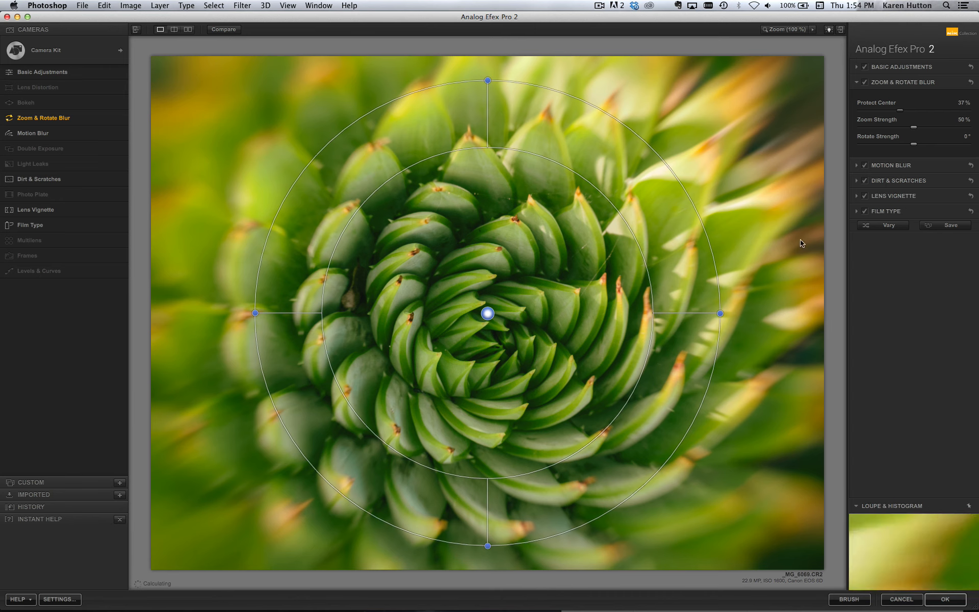
{"action": "left_click_drag", "start_coordinate": [766, 209], "coordinate": [913, 210]}
{"action": "left_click_drag", "start_coordinate": [962, 126], "coordinate": [913, 128]}
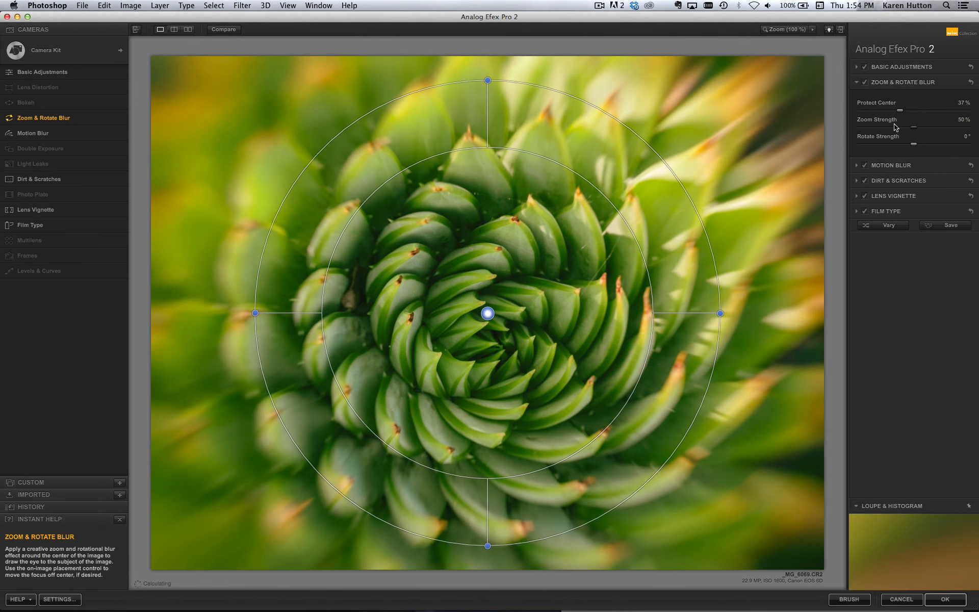
{"action": "left_click_drag", "start_coordinate": [699, 218], "coordinate": [756, 192]}
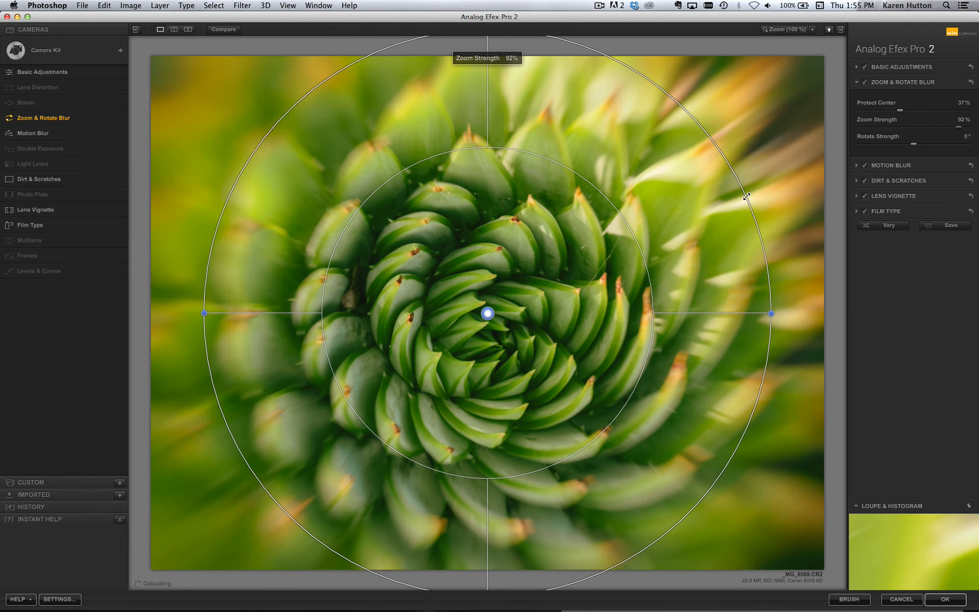
{"action": "mouse_move", "coordinate": [914, 145]}
{"action": "left_mouse_down"}
{"action": "mouse_move", "coordinate": [922, 144]}
{"action": "mouse_move", "coordinate": [908, 144]}
{"action": "left_mouse_up"}
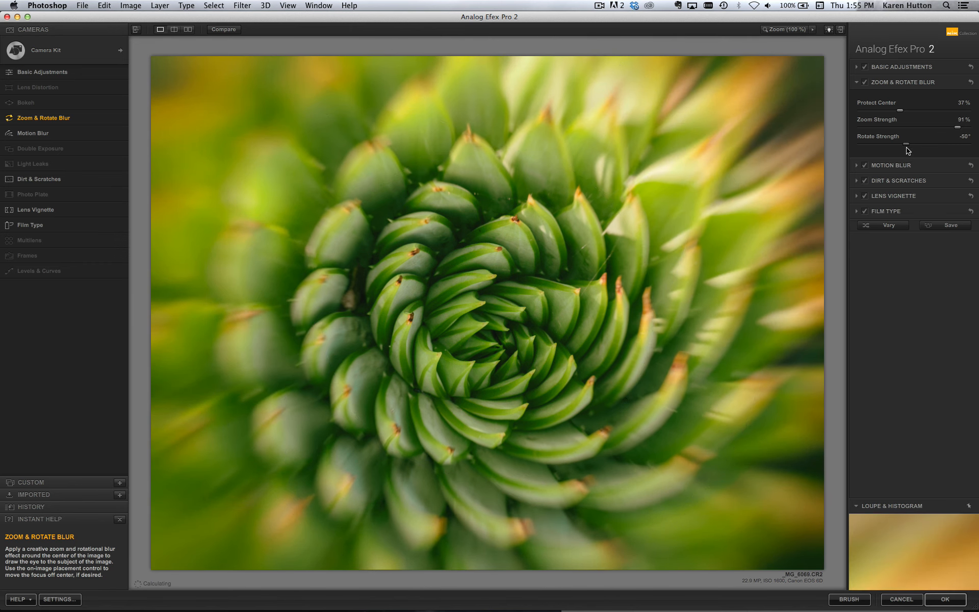
{"action": "left_click_drag", "start_coordinate": [908, 149], "coordinate": [921, 149]}
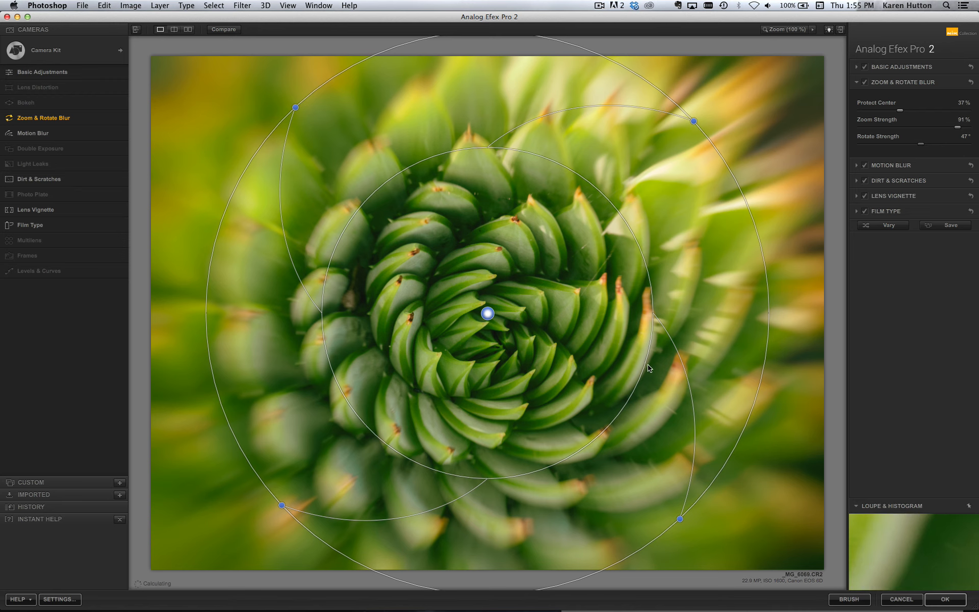
{"action": "left_click_drag", "start_coordinate": [643, 365], "coordinate": [690, 362]}
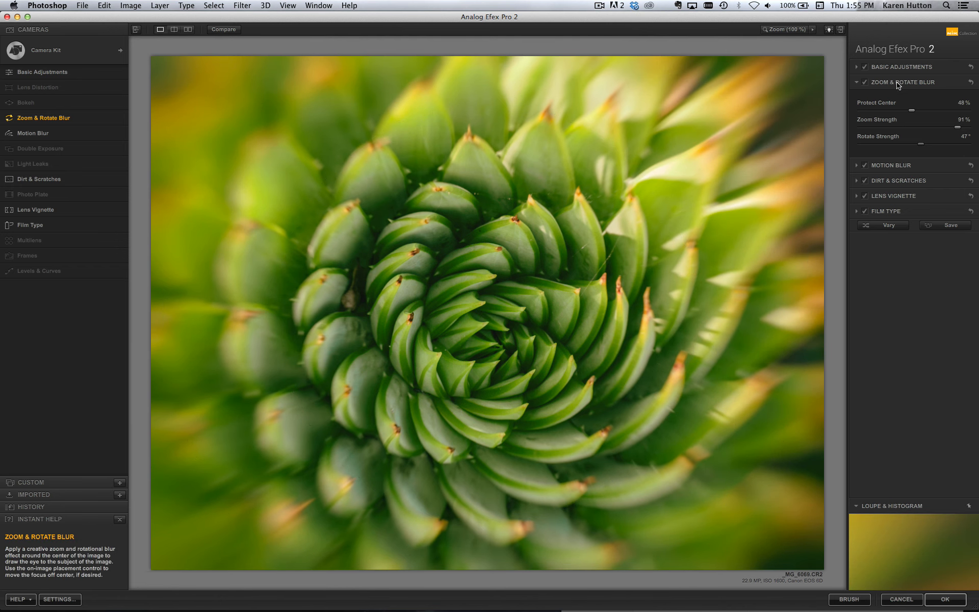
Redirect the Motion Blur toward the rosette's upper-left leaves and lengthen its direction vector.
{"action": "left_click", "coordinate": [898, 166]}
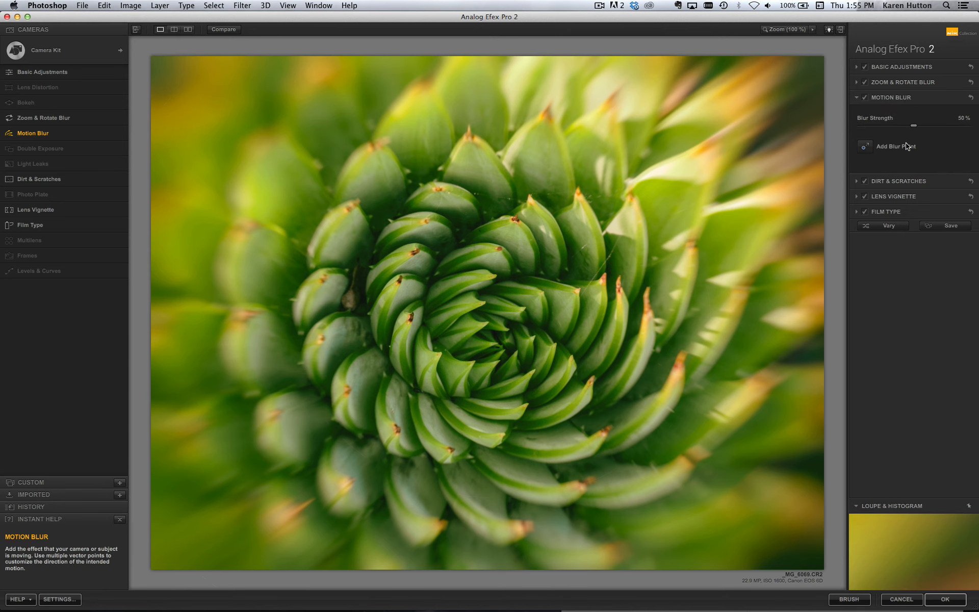
{"action": "mouse_move", "coordinate": [740, 152]}
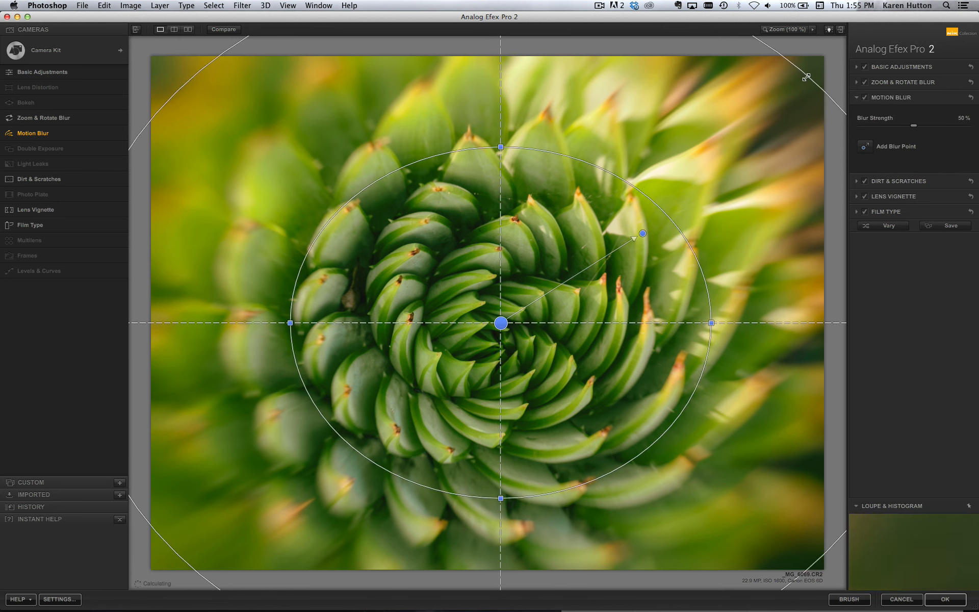
{"action": "left_click_drag", "start_coordinate": [644, 235], "coordinate": [400, 136]}
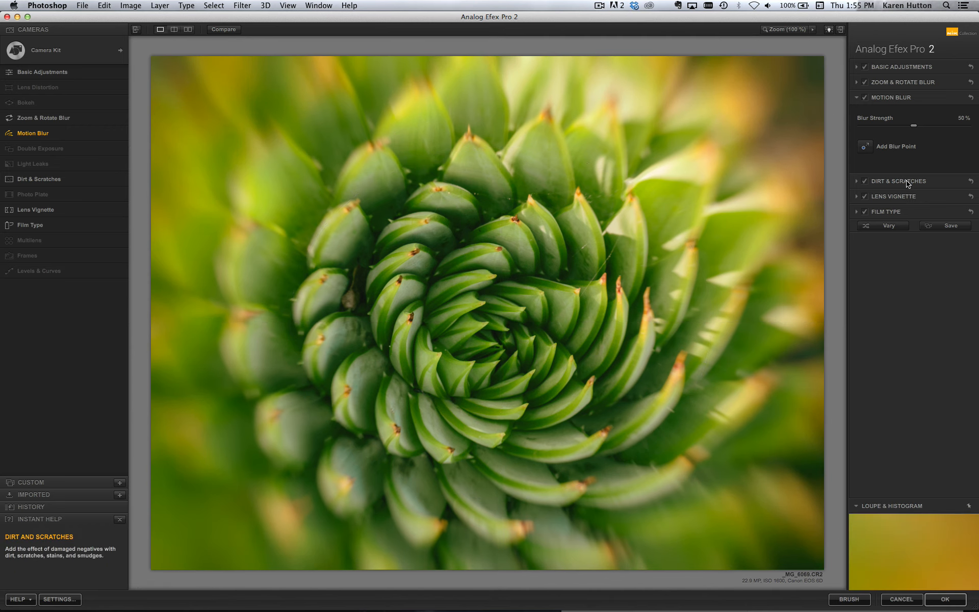
Set the Zoom & Rotate Blur to Rotate Strength -91° and Protect Center 45%.
{"action": "left_click", "coordinate": [909, 82]}
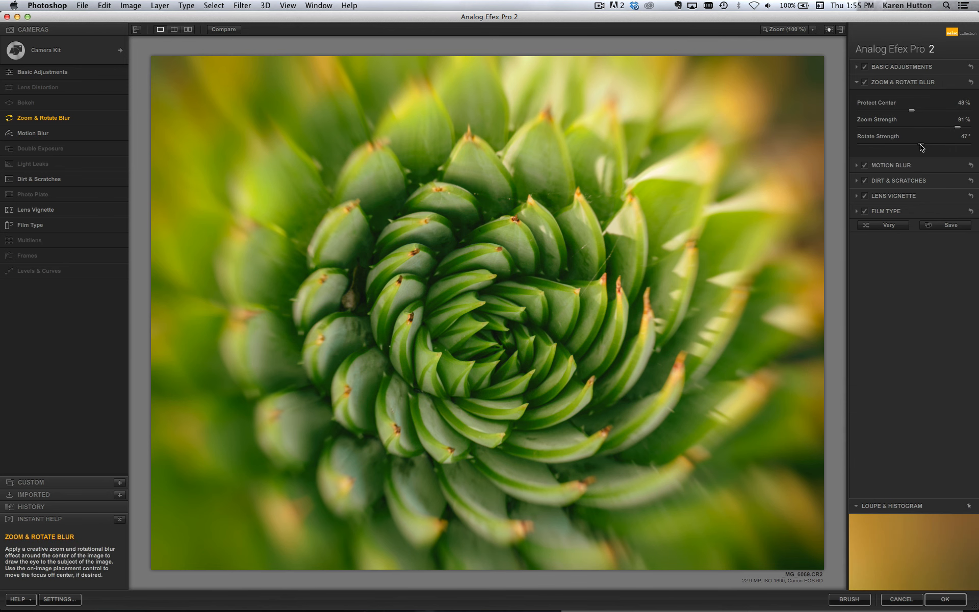
{"action": "left_click_drag", "start_coordinate": [920, 145], "coordinate": [900, 149]}
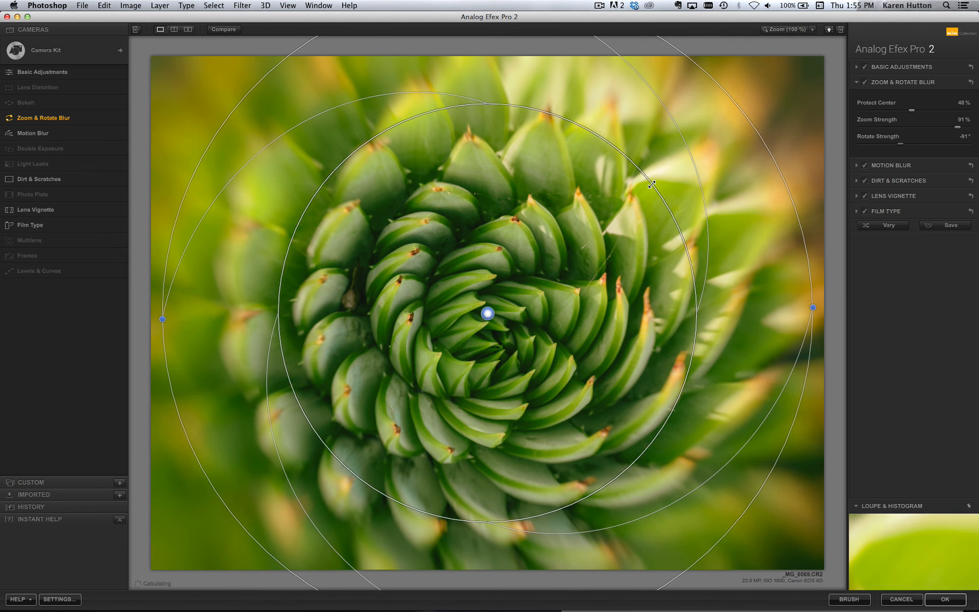
{"action": "left_click_drag", "start_coordinate": [652, 184], "coordinate": [633, 195]}
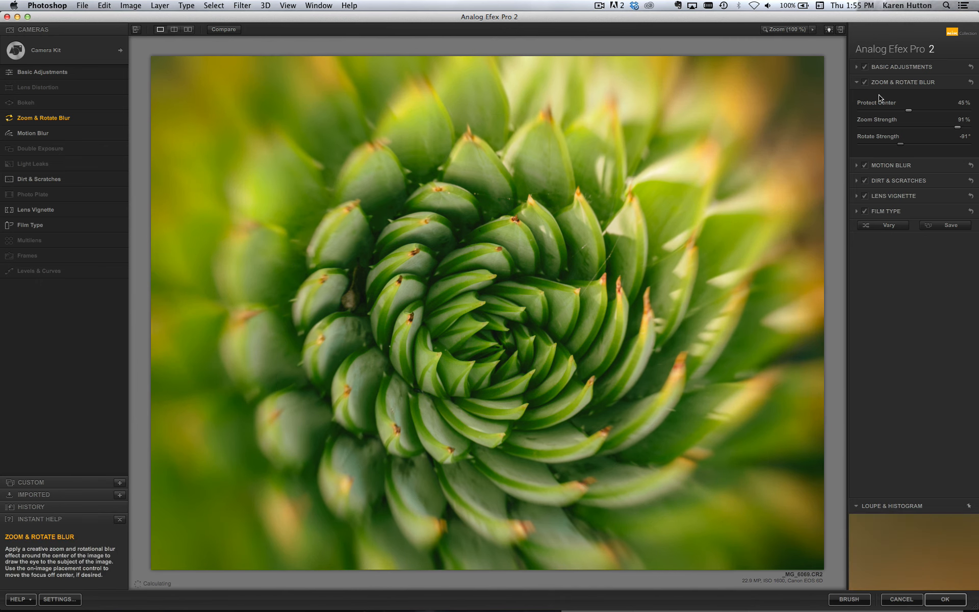
Tilt the Motion Blur's protected area counterclockwise and narrow it into a flatter ellipse around the rosette.
{"action": "left_click", "coordinate": [900, 165]}
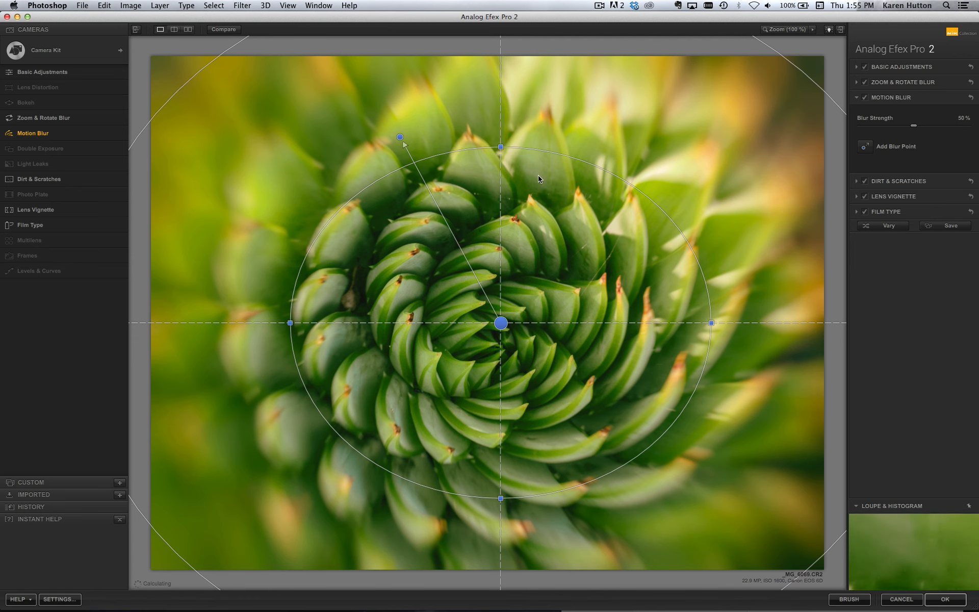
{"action": "left_click_drag", "start_coordinate": [741, 315], "coordinate": [723, 236]}
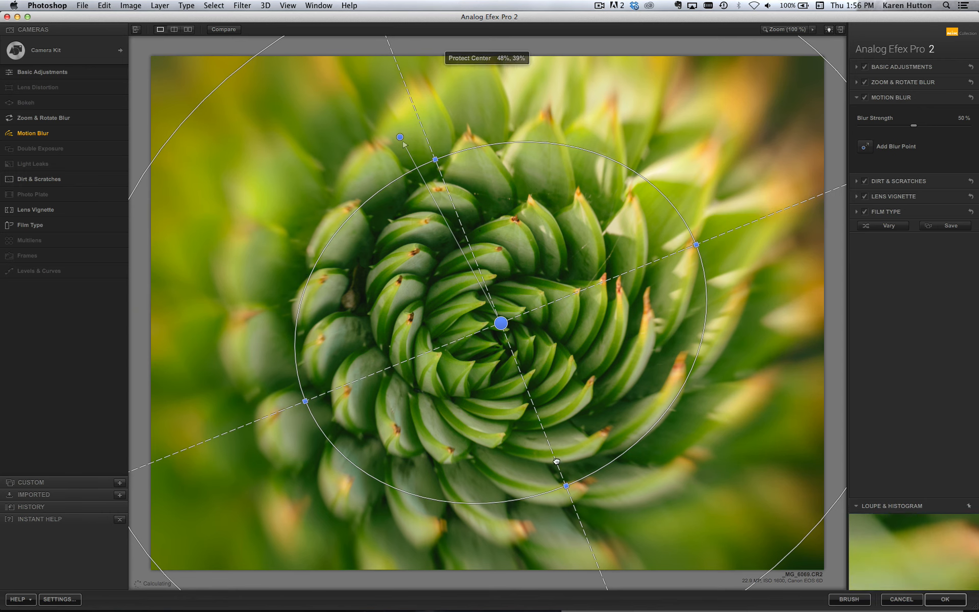
{"action": "left_click_drag", "start_coordinate": [556, 461], "coordinate": [541, 421]}
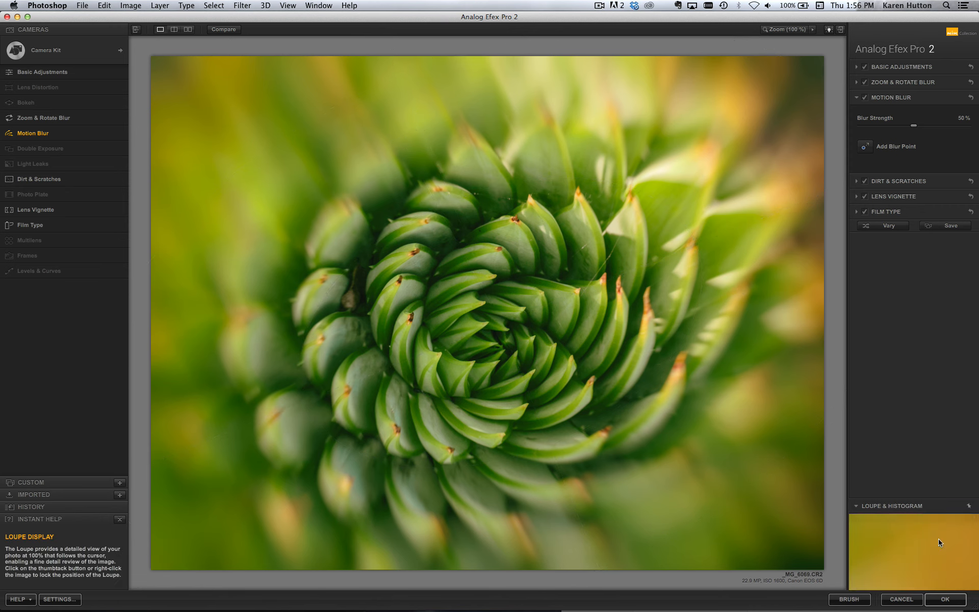
Apply the blur look to the succulent photo and toggle the resulting Analog Efex Pro 2 layer to compare with the original.
{"action": "left_click", "coordinate": [943, 599]}
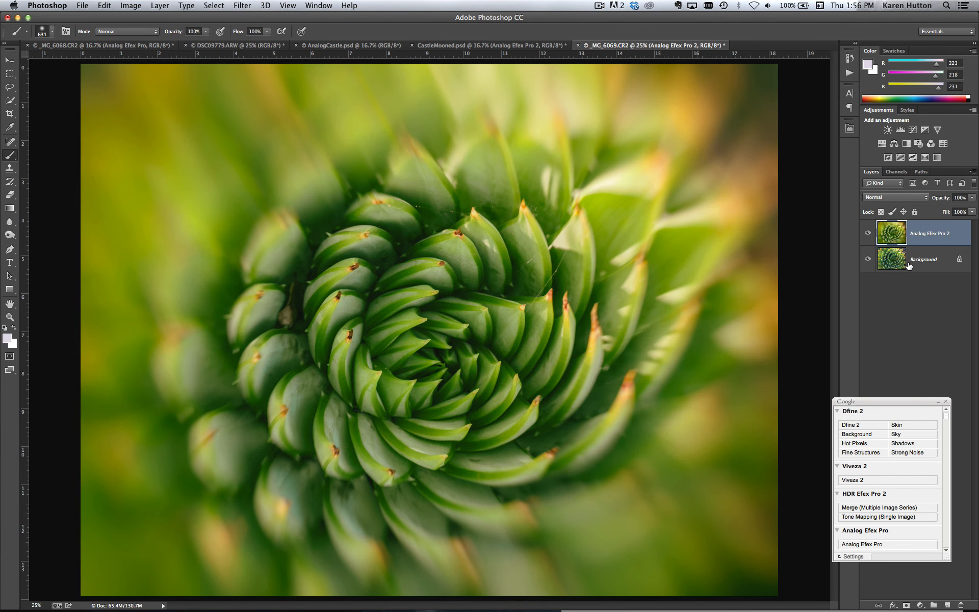
{"action": "left_click", "coordinate": [868, 234]}
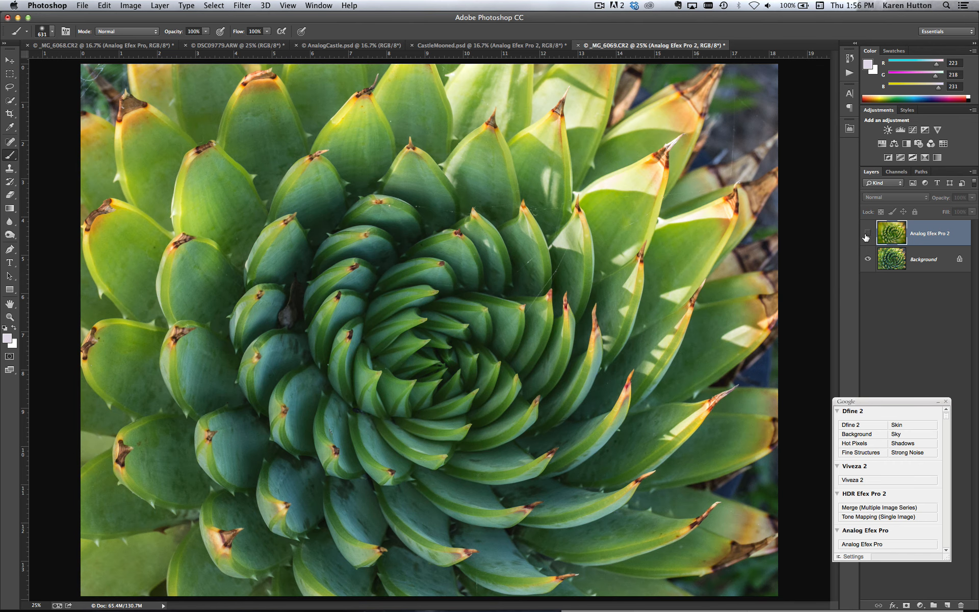
{"action": "left_click", "coordinate": [869, 233]}
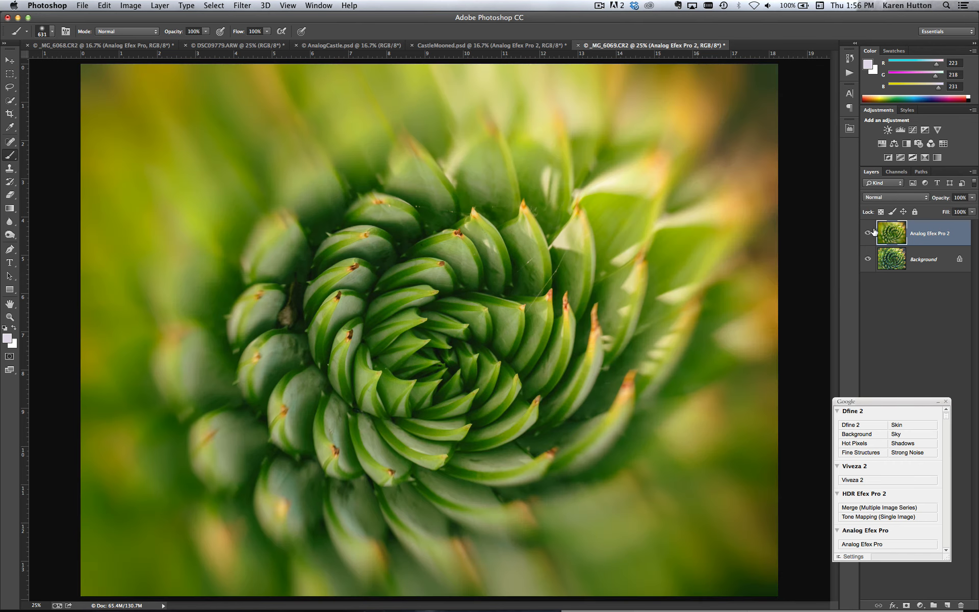